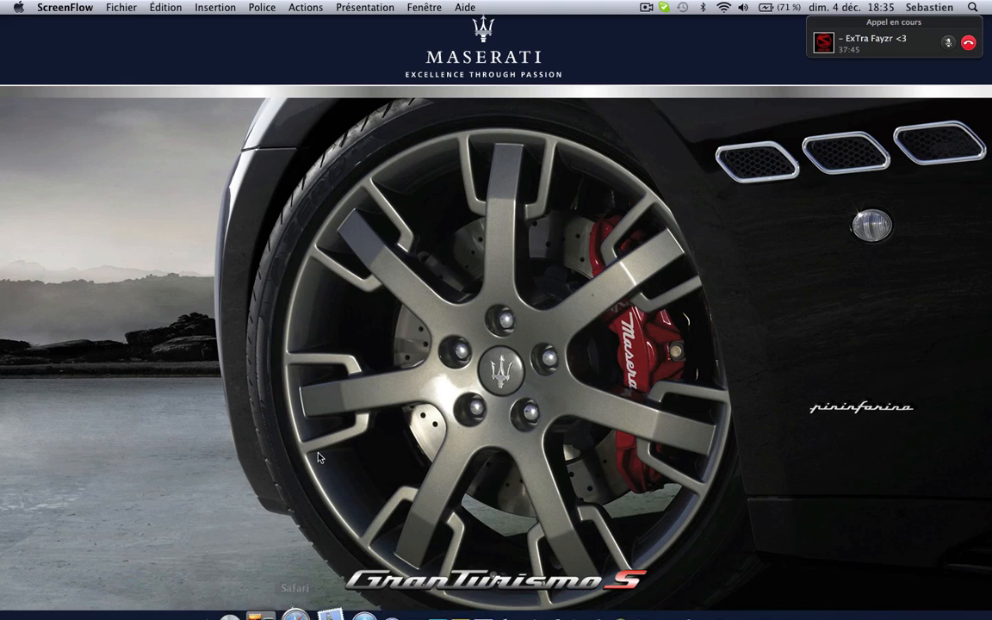
Switch to Finder, browse the Bureau folder and show the contents of its PACK GFX folder
mouse_move(338, 618)
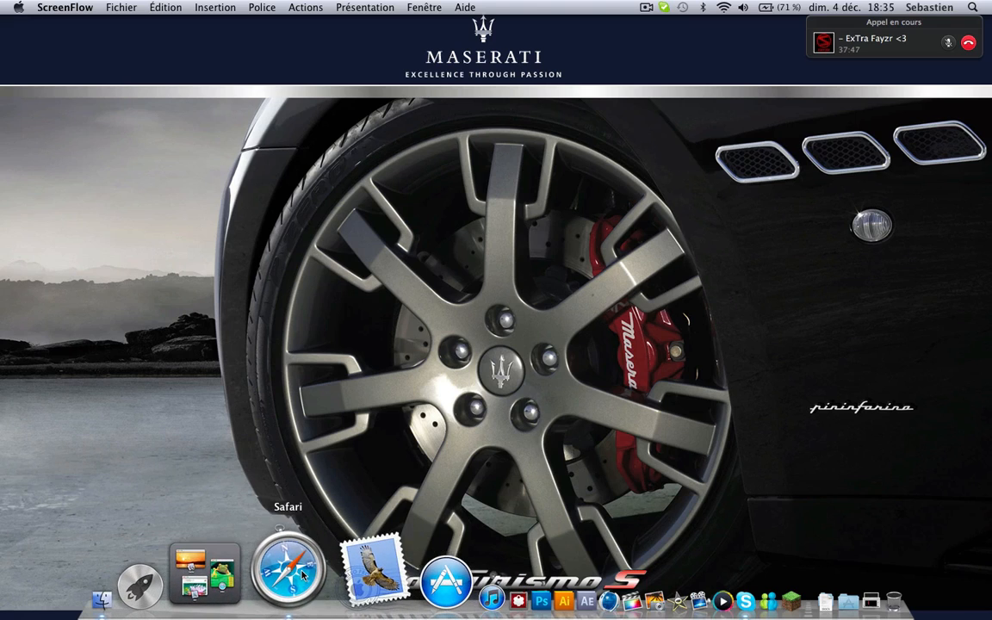
click(304, 575)
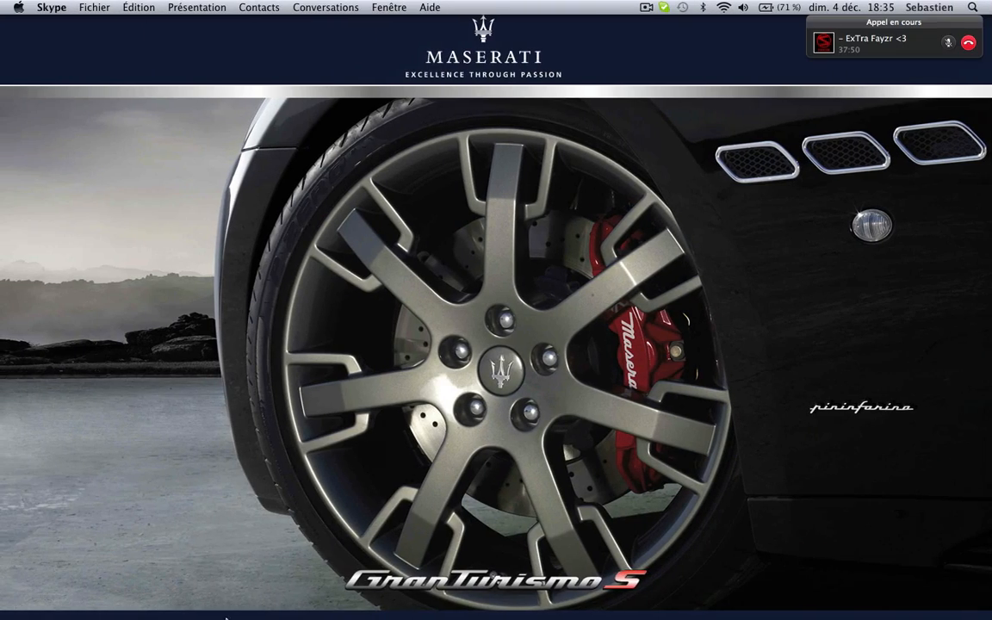
mouse_move(243, 617)
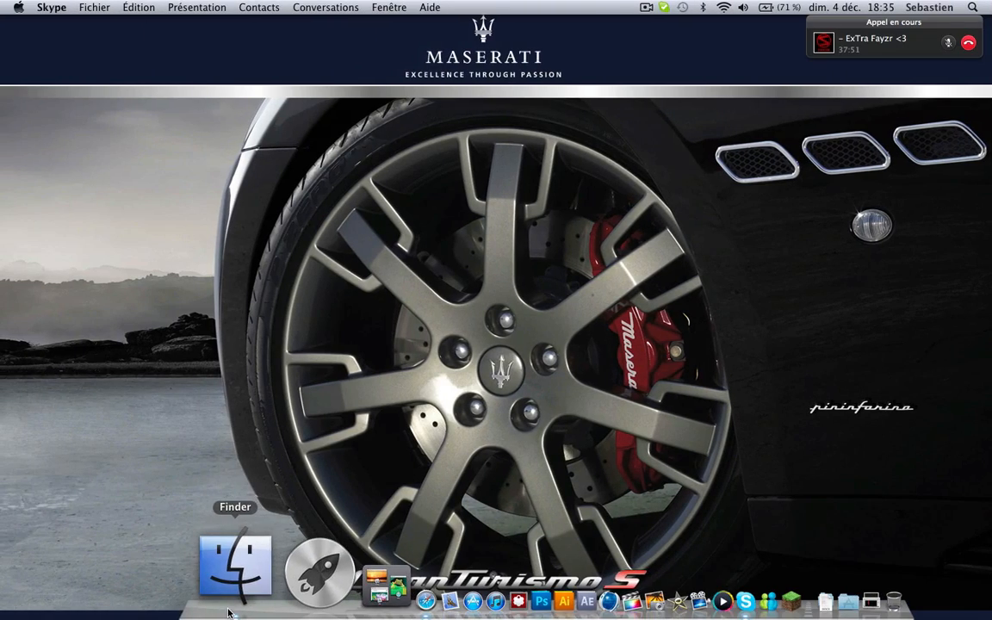
click(244, 575)
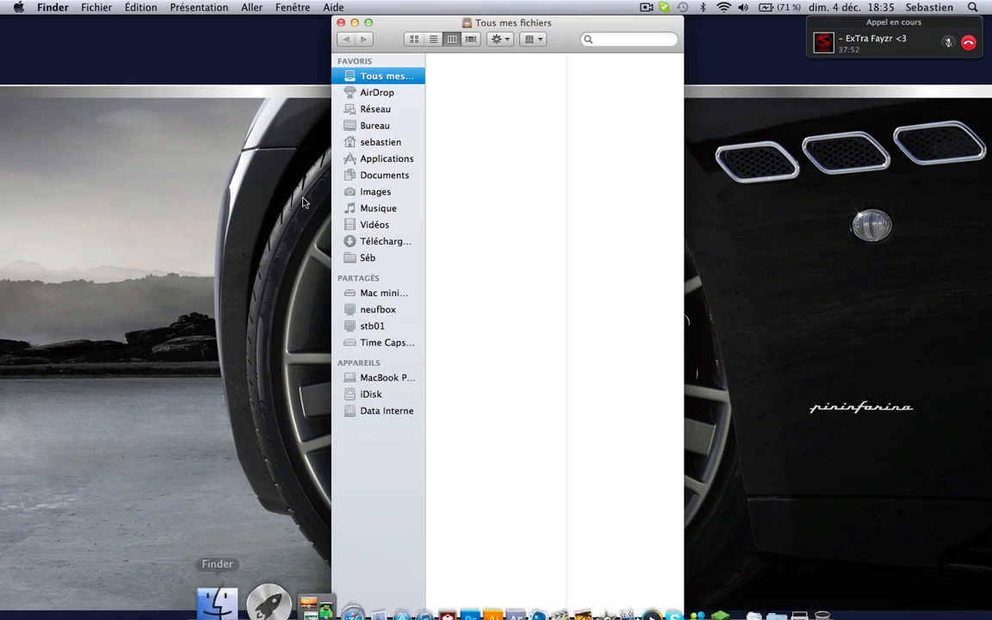
click(368, 127)
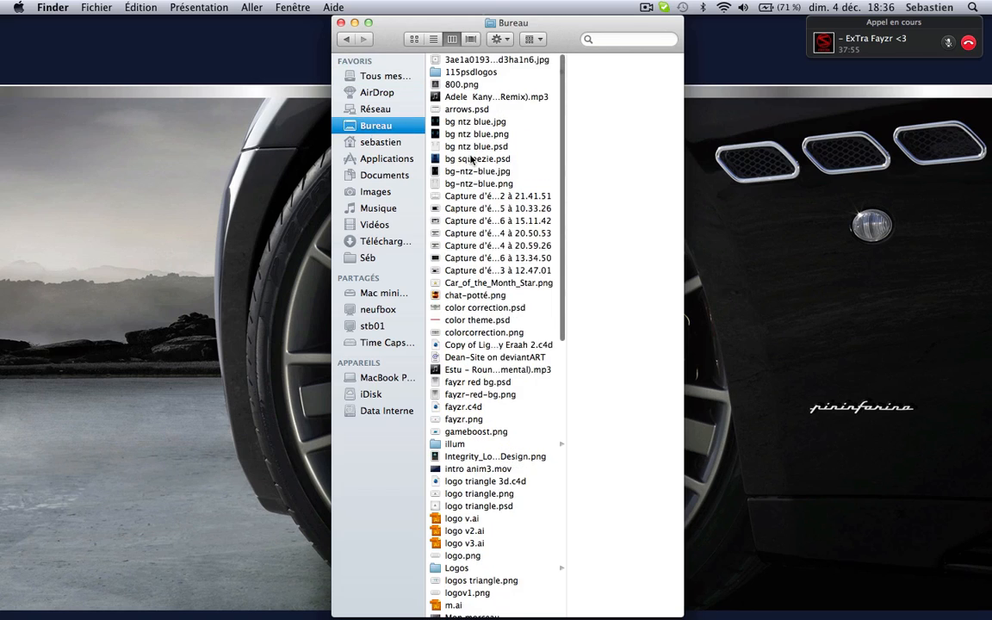
scroll(472, 162, down, 5)
scroll(467, 202, down, 5)
scroll(483, 206, up, 15)
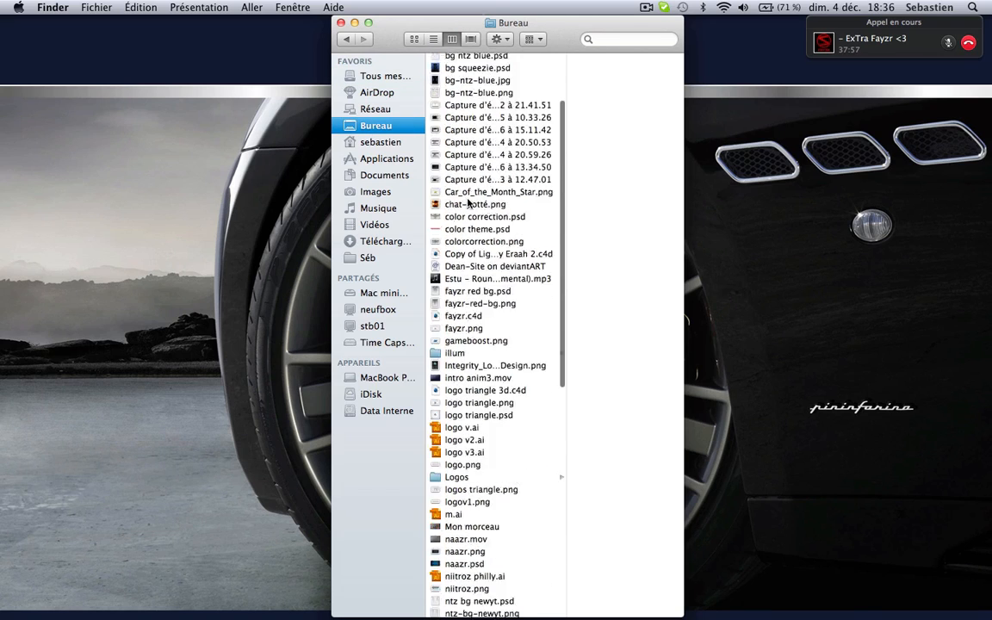
scroll(457, 259, down, 15)
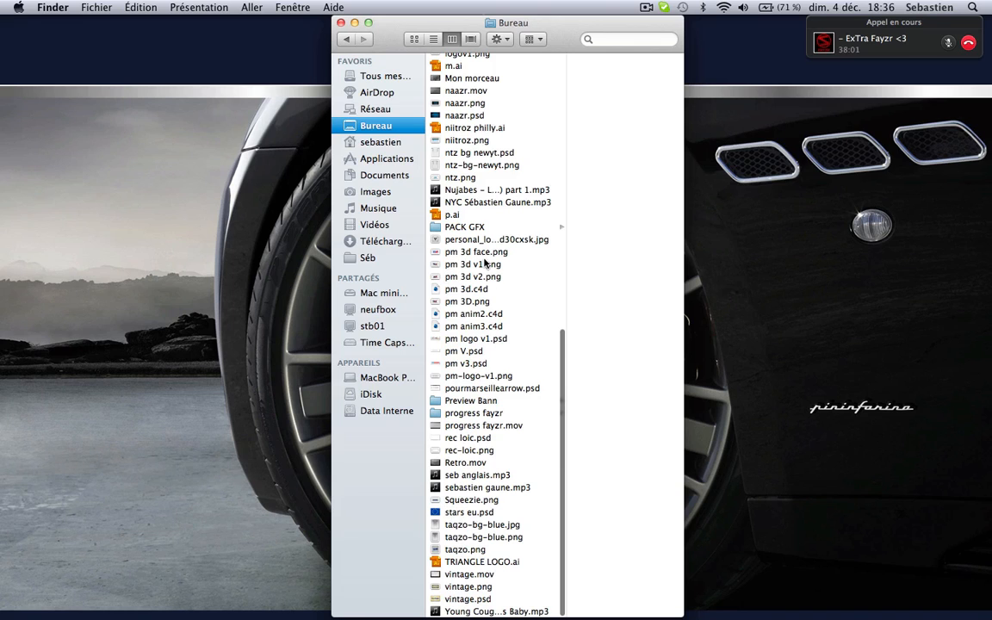
click(466, 228)
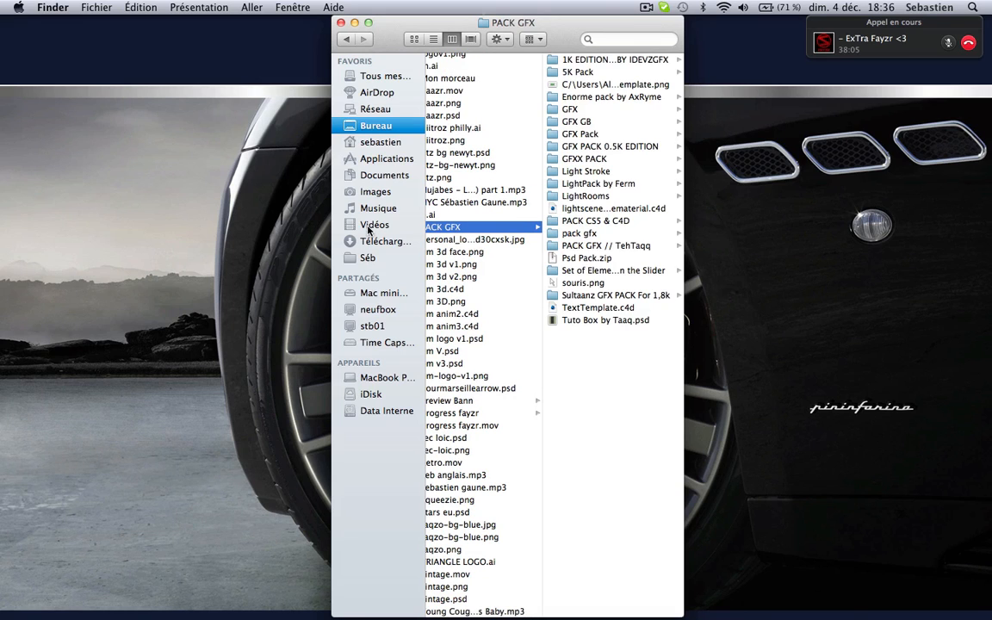
Open the Psd folder inside the PhotoShop folder of the personal favourites folder
click(363, 259)
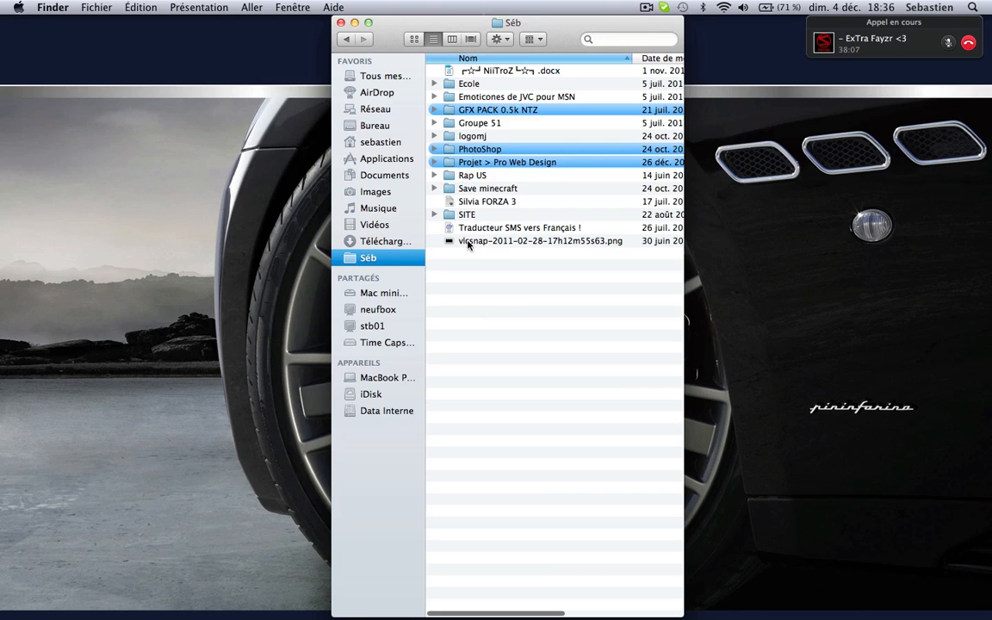
double_click(466, 152)
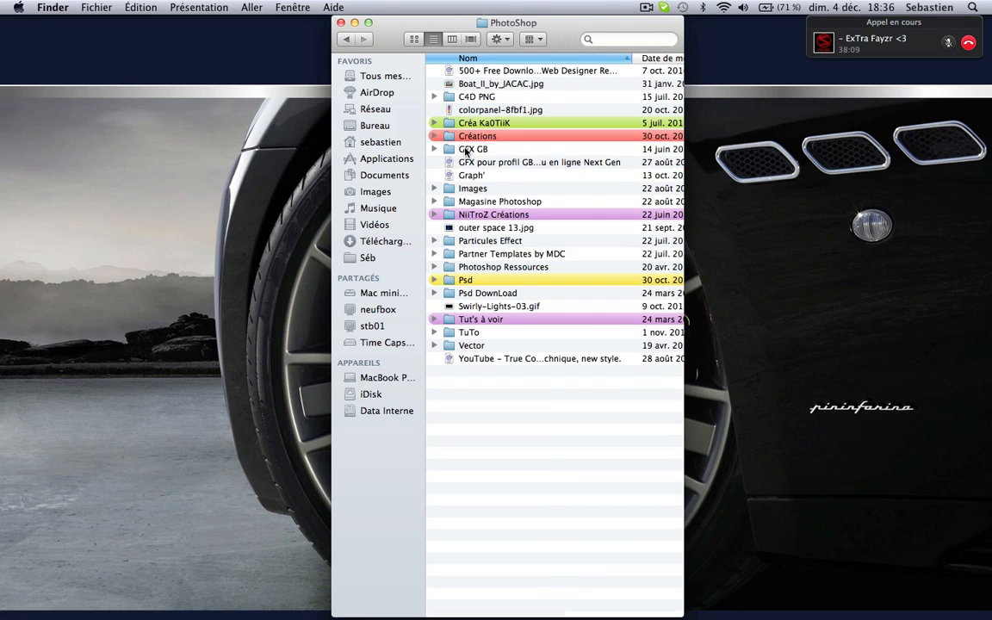
double_click(480, 278)
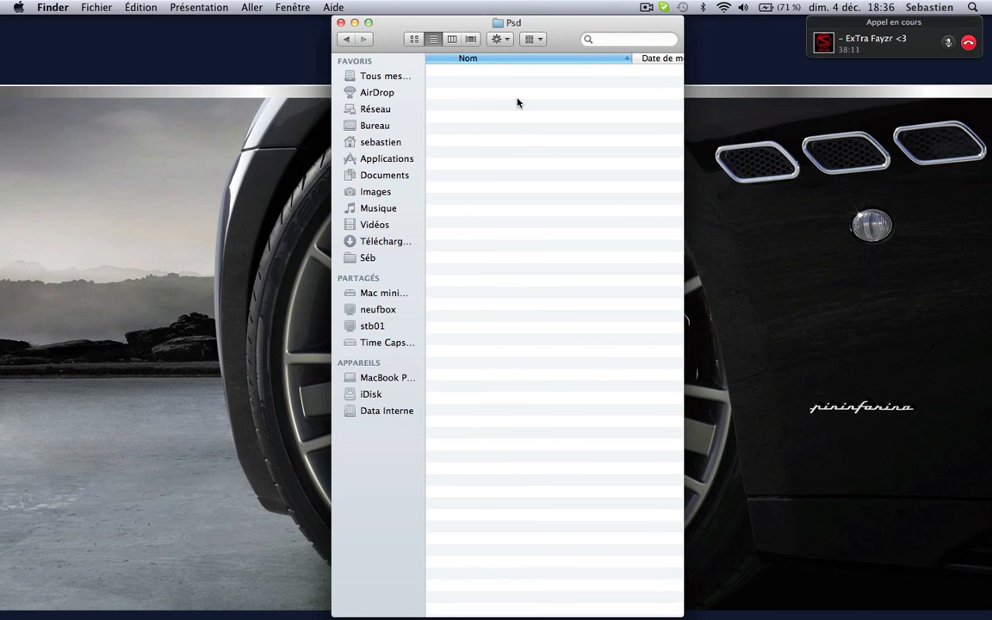
scroll(507, 219, down, 10)
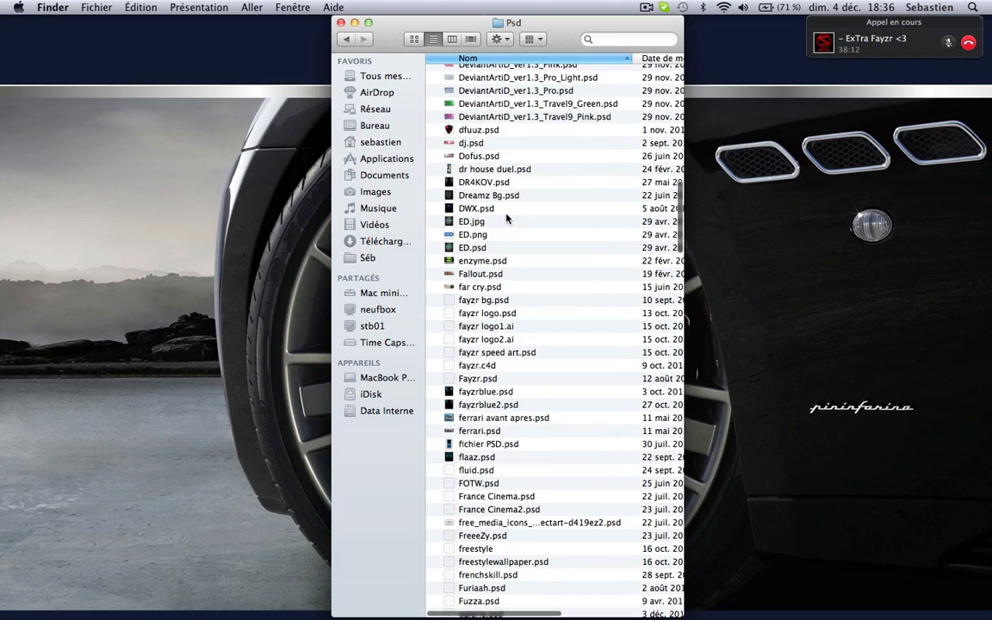
Preview the Psd folder's files one after another, starting at enzyme.psd and continuing past free_media_icons_by_kinectart-d419ez2.psd, and close the preview
click(499, 259)
key(space)
key(Down)
key(Down)
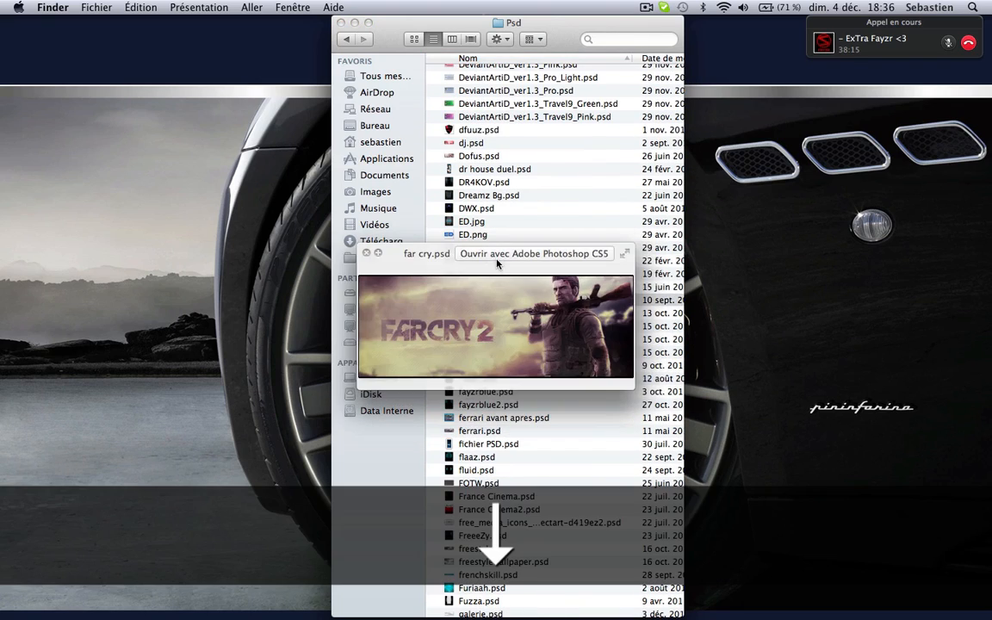
key(Down)
key(Down)
key(Down)
key(Down)
key(Down)
key(Down)
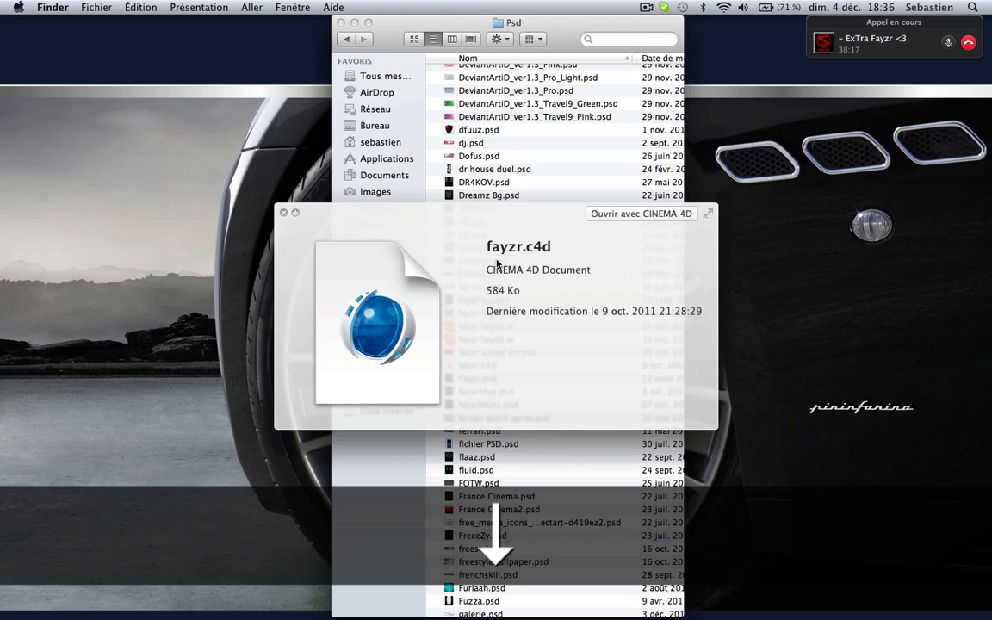
key(Down)
key(Down)
key(Down)
key(Down)
key(Down)
key(Down)
key(Down)
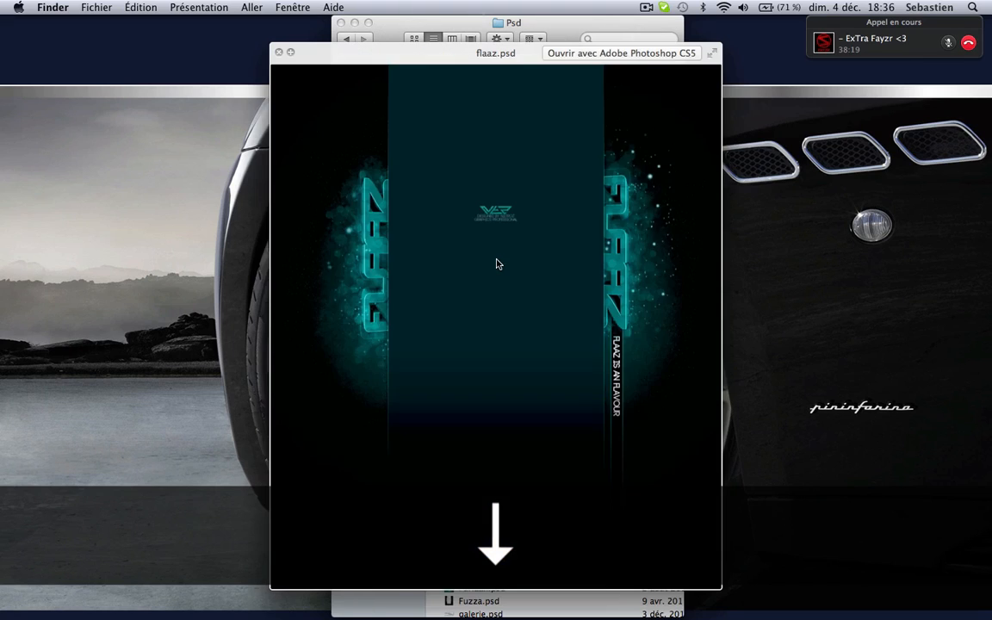
key(Down)
key(Down)
key(Down)
key(Down)
key(Down)
key(Down)
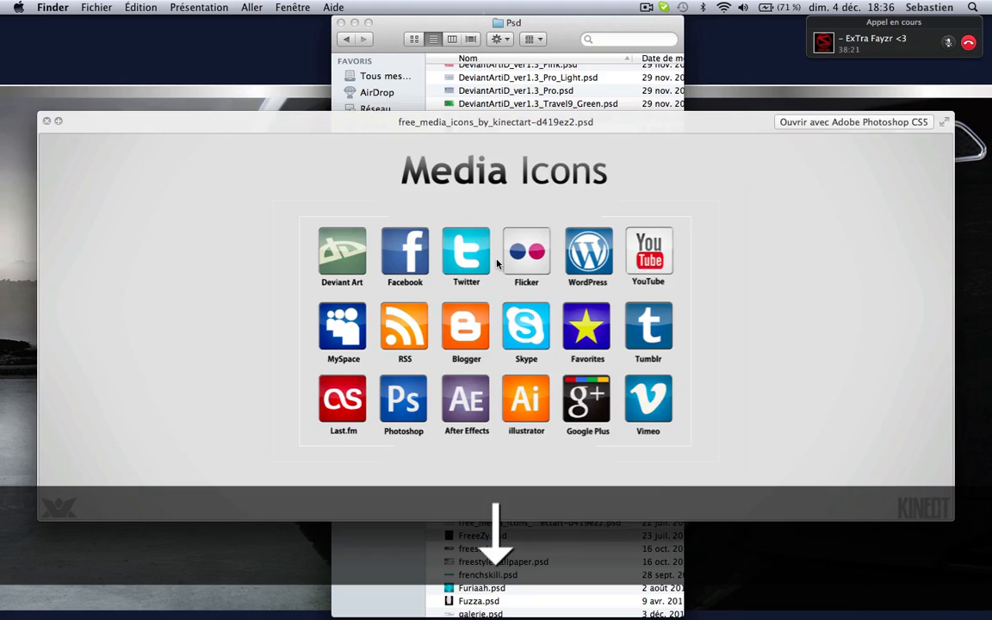
key(space)
Preview the files from GFX NiiTroZ AK74u.psd to green is beatiful.psd and close the preview
scroll(497, 262, down, 10)
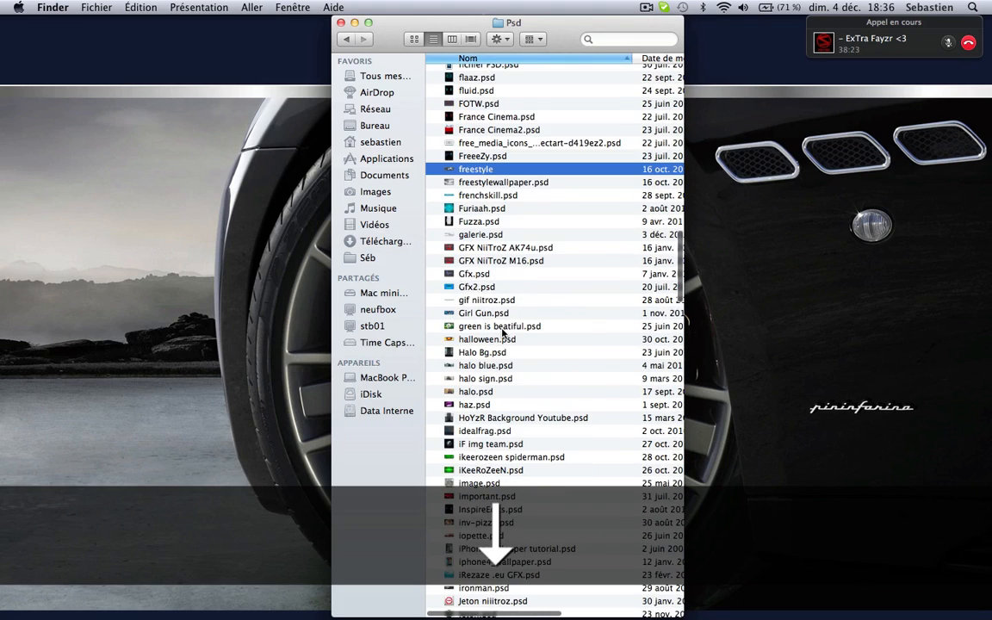
click(497, 249)
key(space)
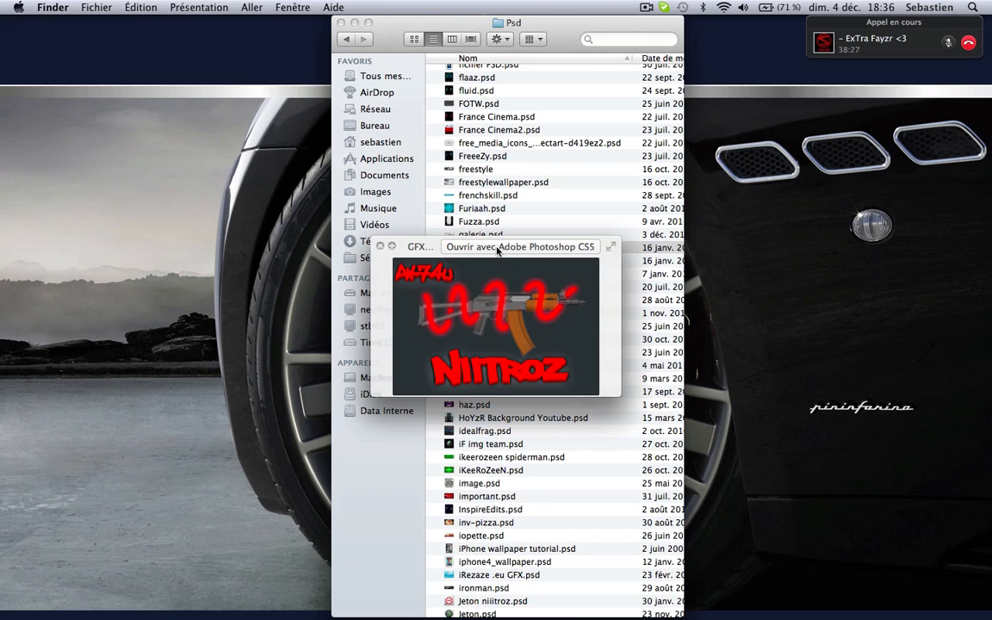
key(Down)
key(Down)
key(Down)
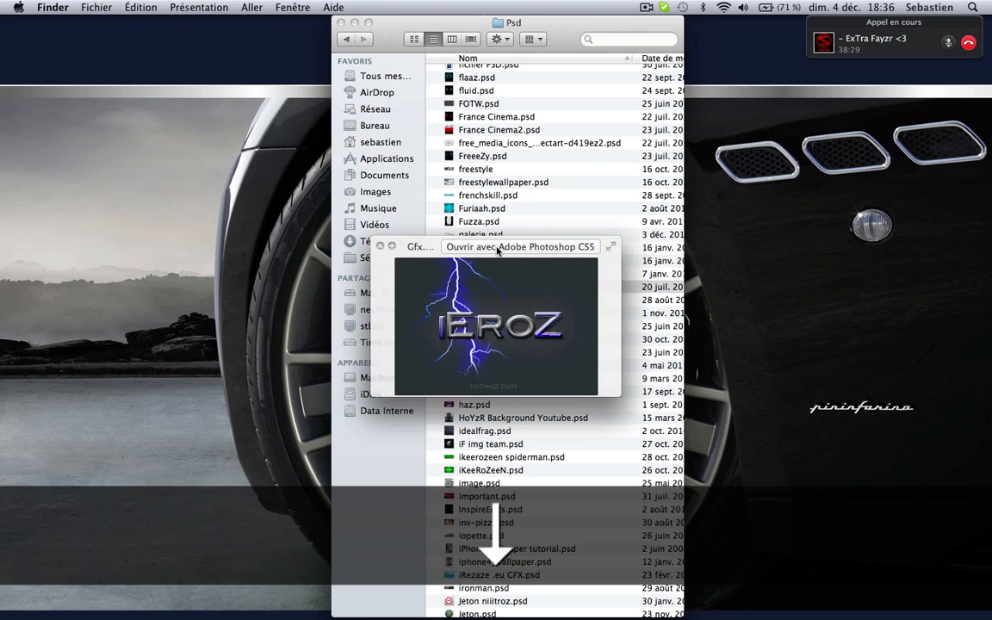
key(Down)
key(Down)
key(Down)
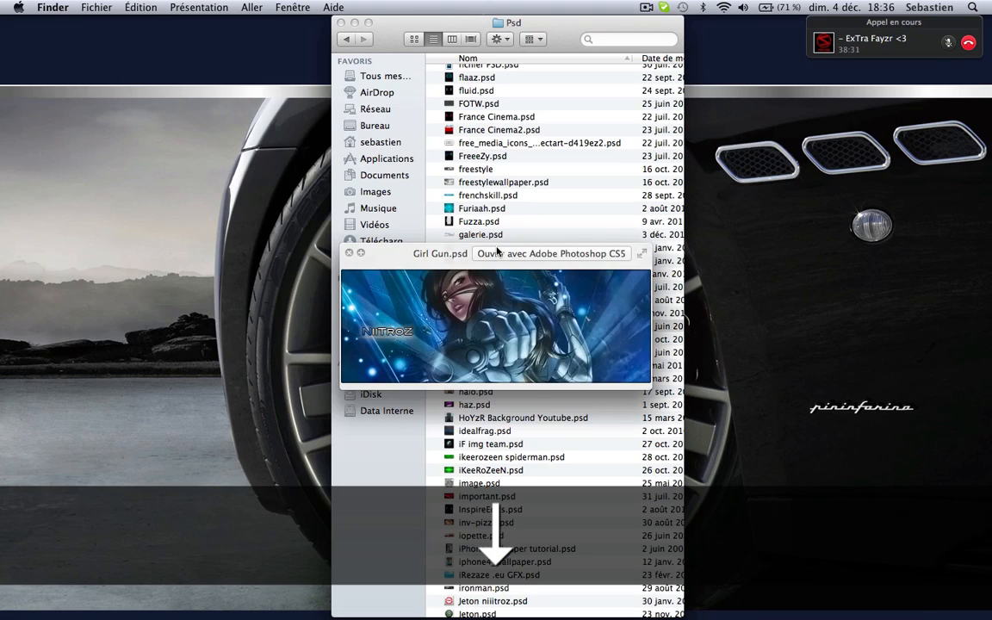
key(space)
Look through the Psd file list from image.psd past logo.psd and briefly preview LoozyHD.psd
scroll(497, 250, down, 3)
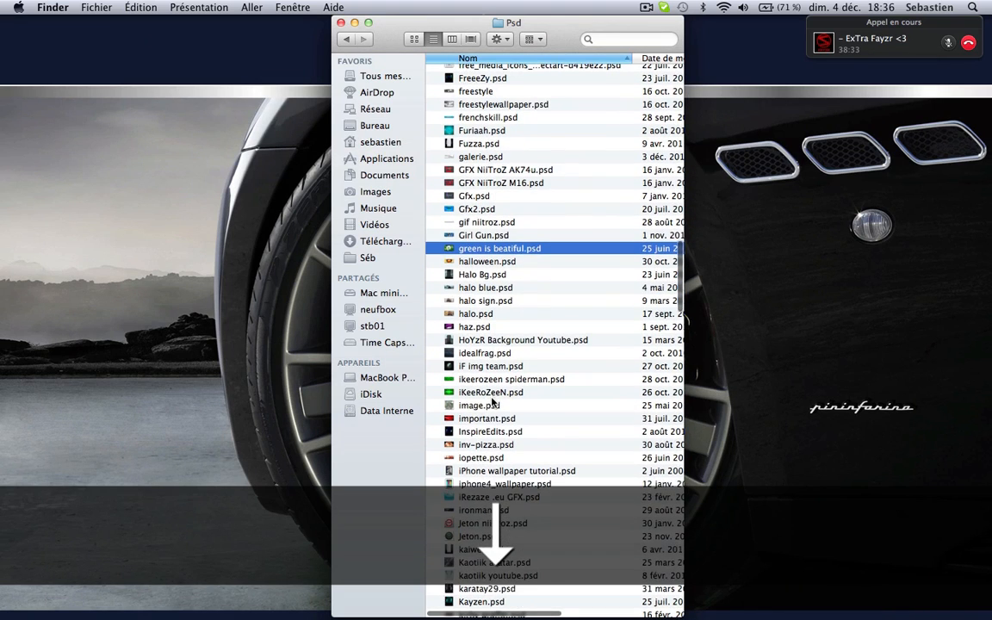
click(488, 406)
key(Down)
key(Down)
key(Down)
key(Down)
key(Down)
key(Down)
key(Down)
key(Down)
key(Down)
key(Down)
key(Down)
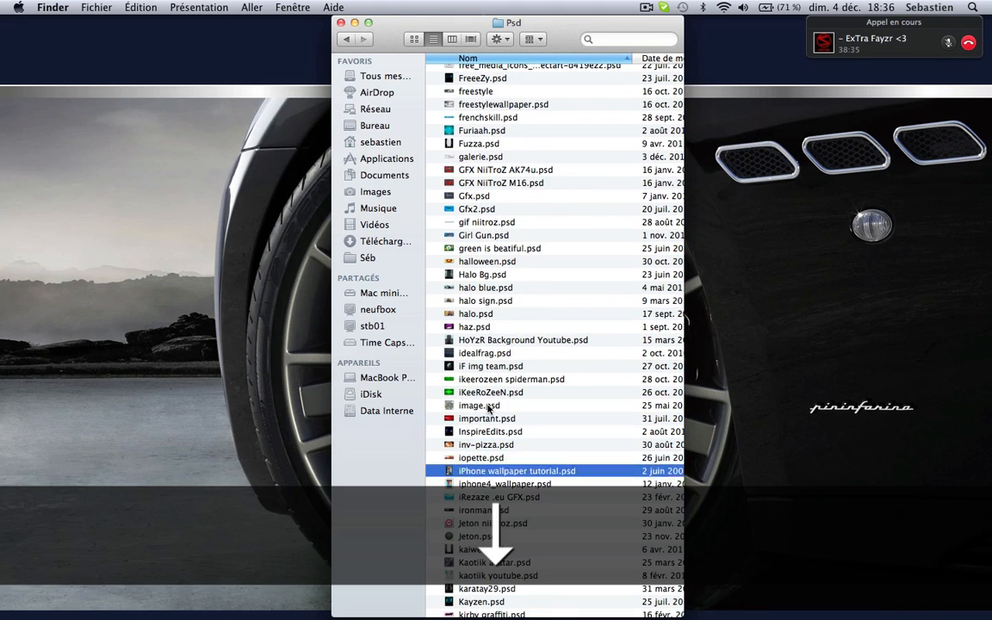
key(Down)
key(Down)
key(Down)
key(Down)
key(Down)
key(Down)
key(Down)
key(Down)
key(Down)
key(Down)
key(Down)
key(Down)
key(Down)
key(Down)
key(Down)
key(Down)
key(Down)
key(Down)
key(Down)
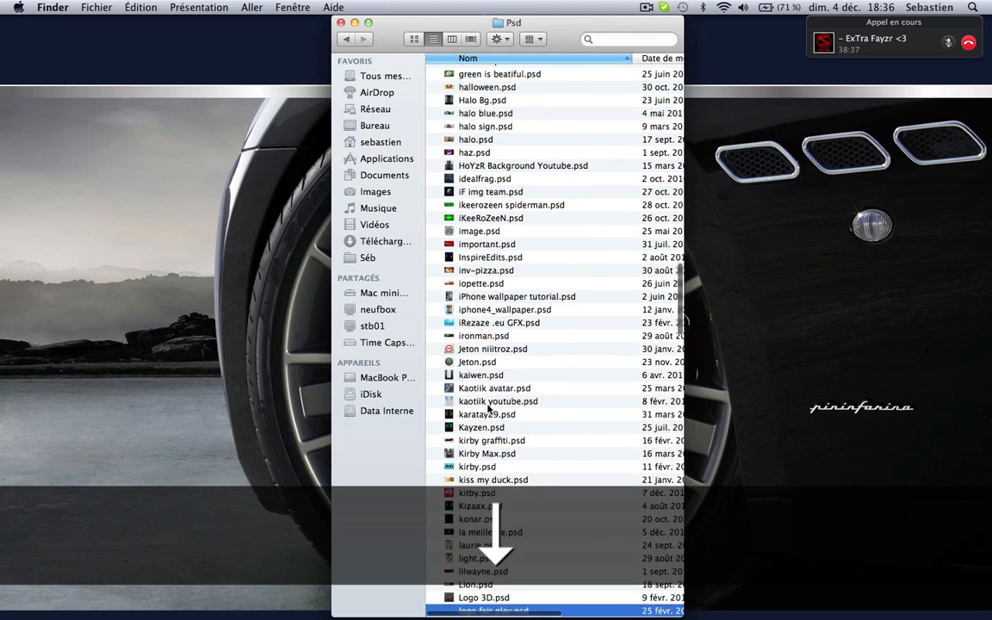
scroll(489, 408, down, 2)
scroll(488, 408, down, 2)
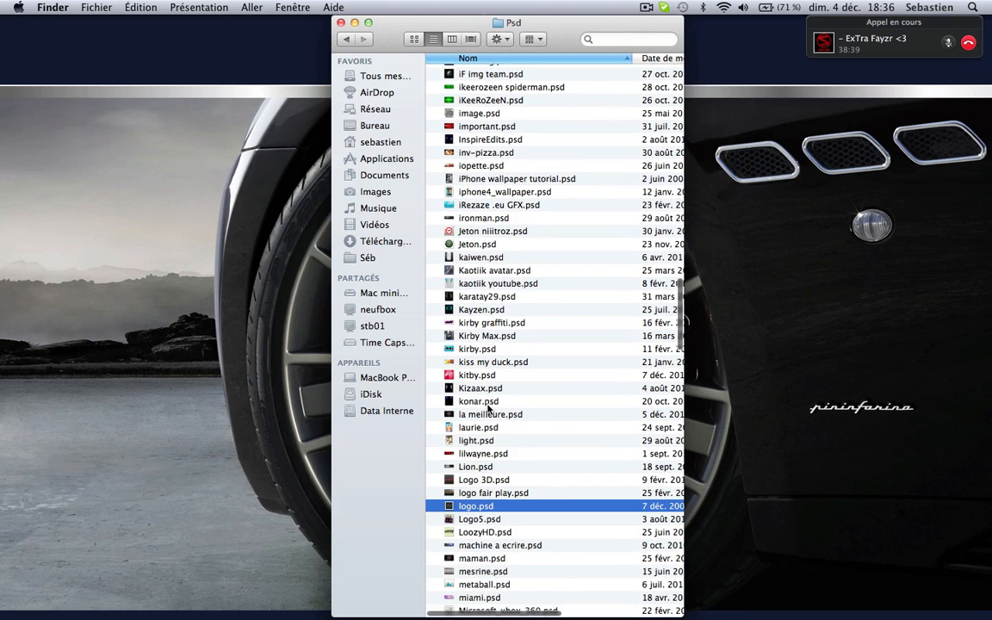
key(Down)
key(Down)
key(Down)
key(Down)
key(Up)
key(Up)
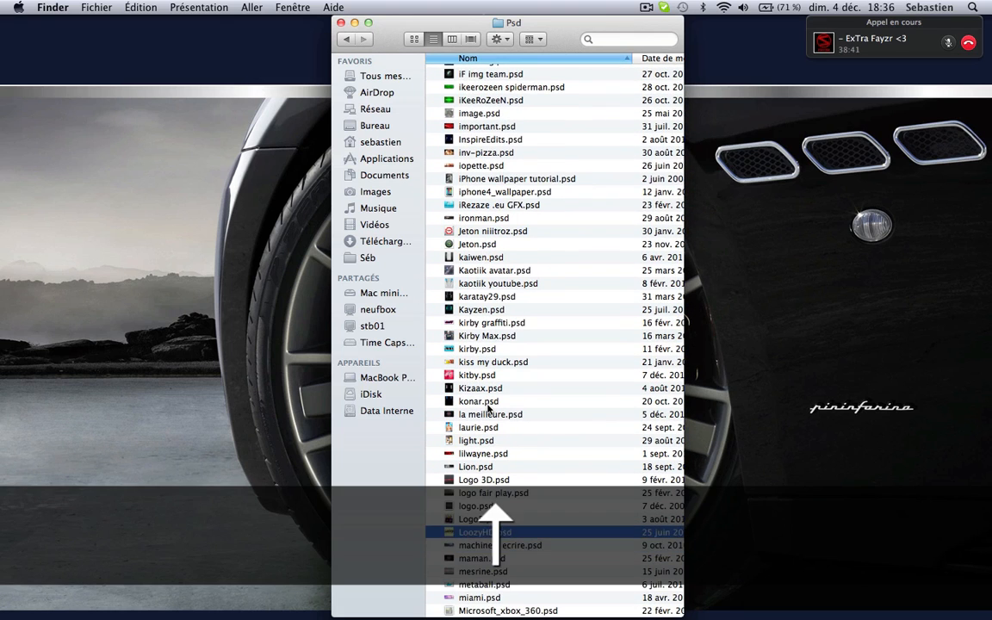
key(space)
key(space)
Search the Mac for "gb" and look through the matching files
click(603, 35)
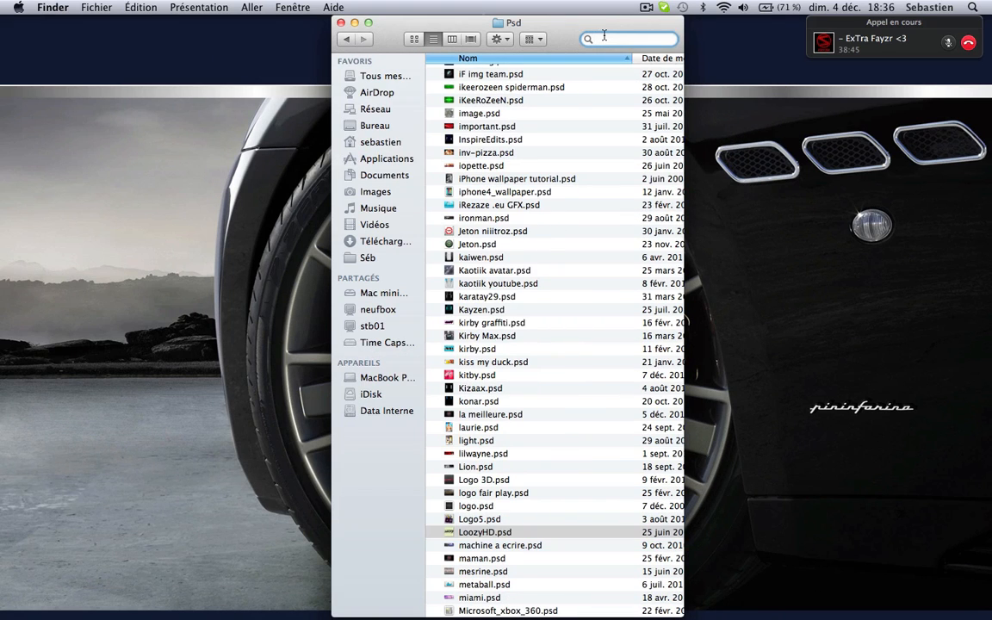
text(gb)
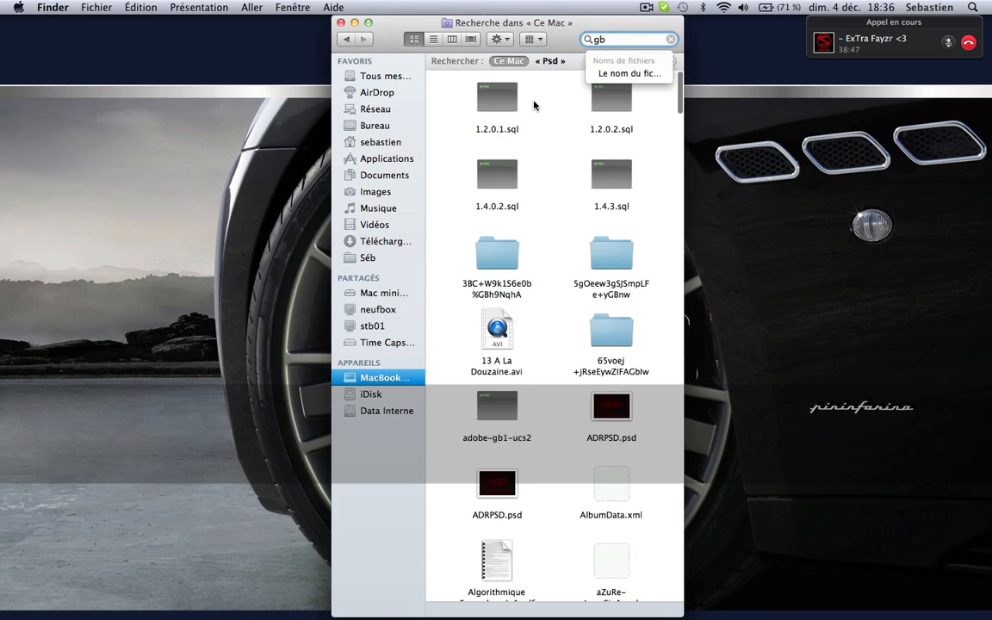
scroll(517, 288, down, 3)
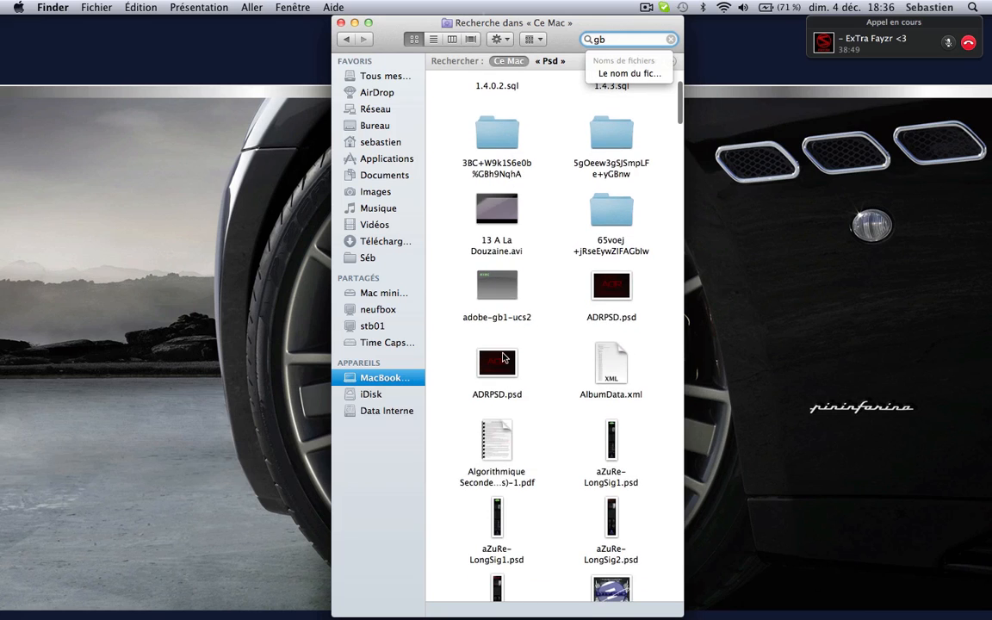
Preview the found artwork from best Big Circle.psd to bgprof.psd, then close the preview and the Finder window
scroll(503, 357, down, 3)
click(610, 459)
key(space)
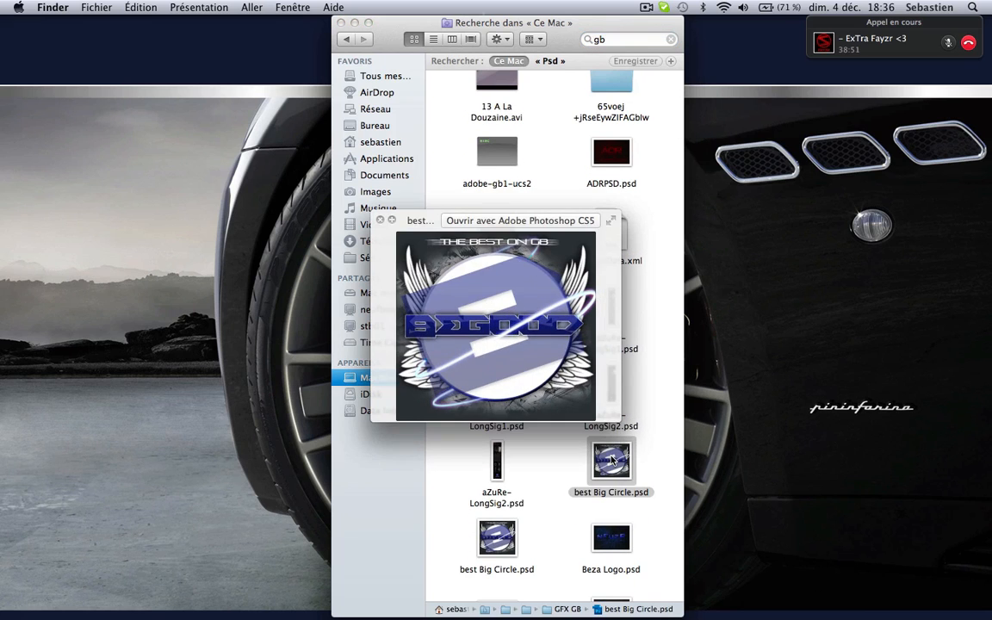
key(Left)
key(Down)
key(Right)
key(Down)
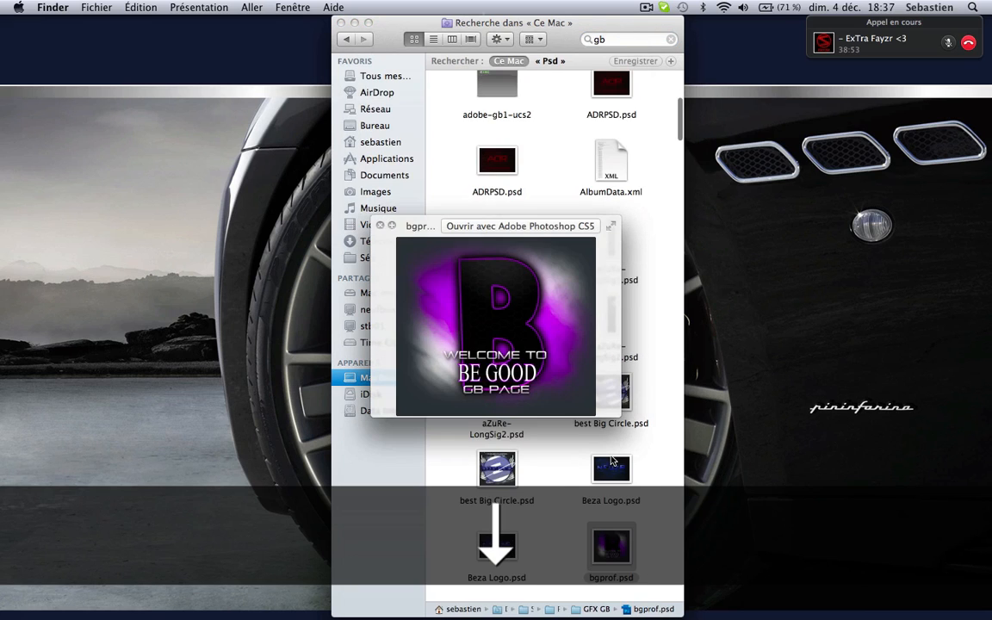
key(Down)
key(Left)
key(space)
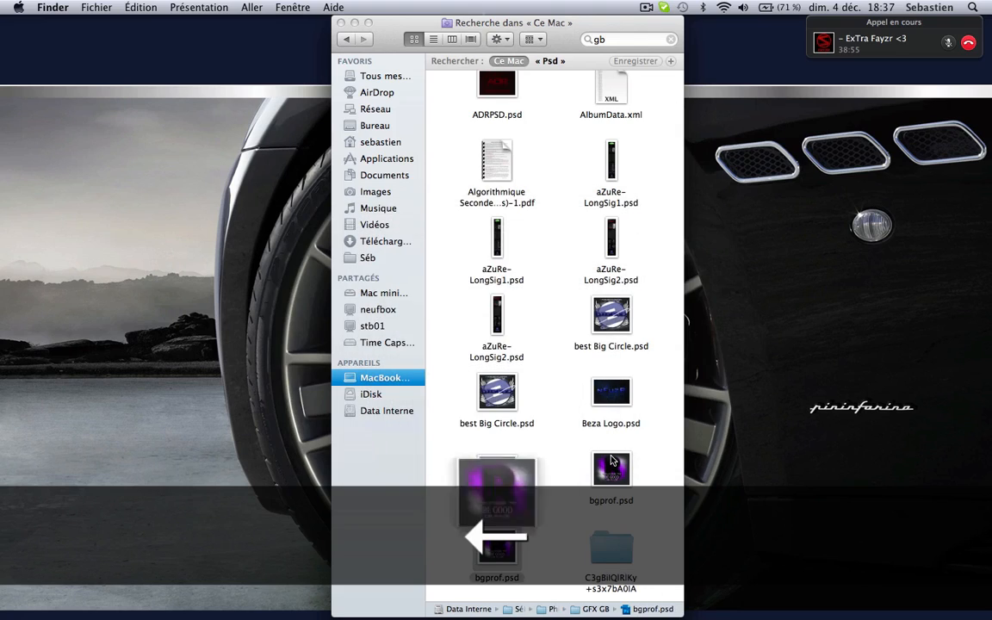
key(super+w)
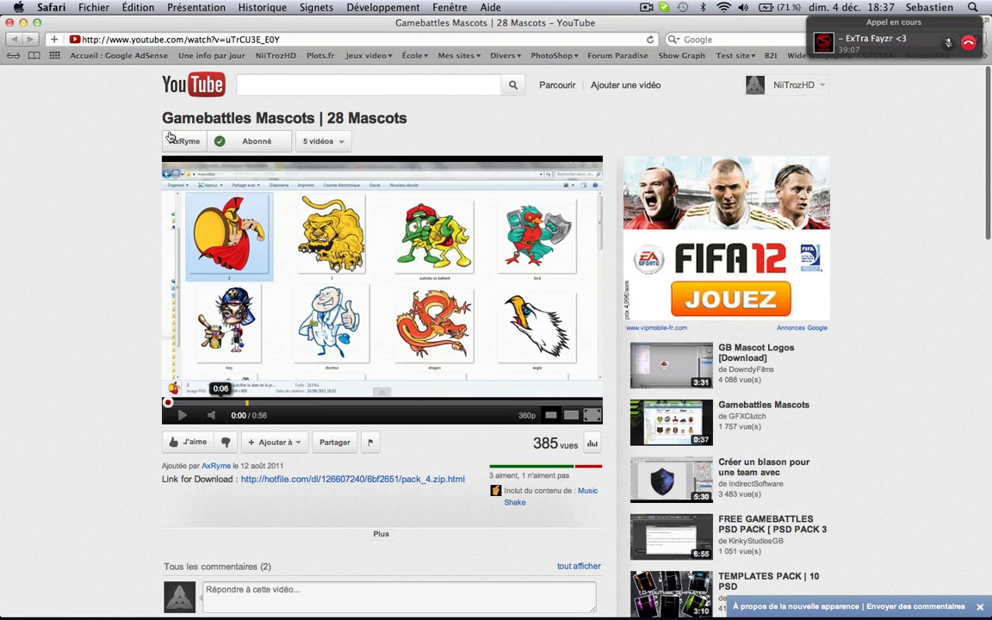
Open the Gamebattles Mascots video's pack_4.zip link in a new Safari tab, look at the fast download offer and return to the download choices
super+click(266, 480)
click(253, 74)
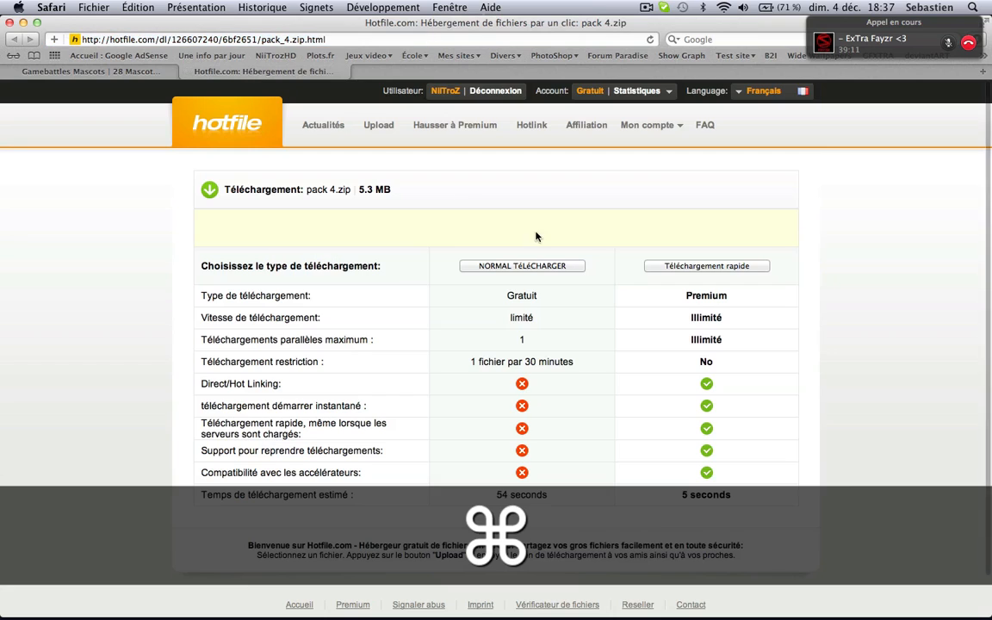
click(684, 268)
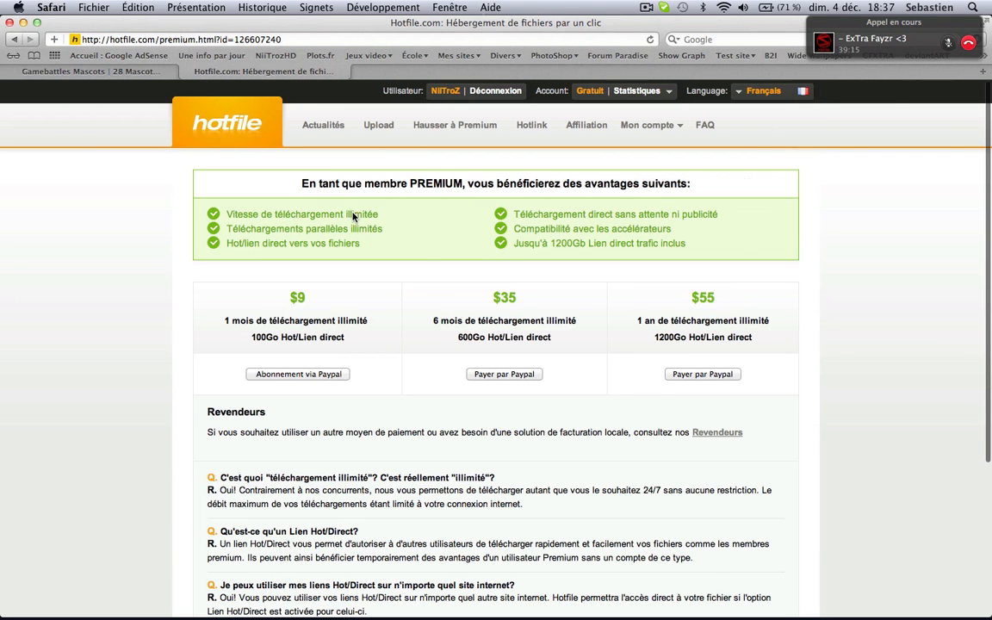
key(super+bracketleft)
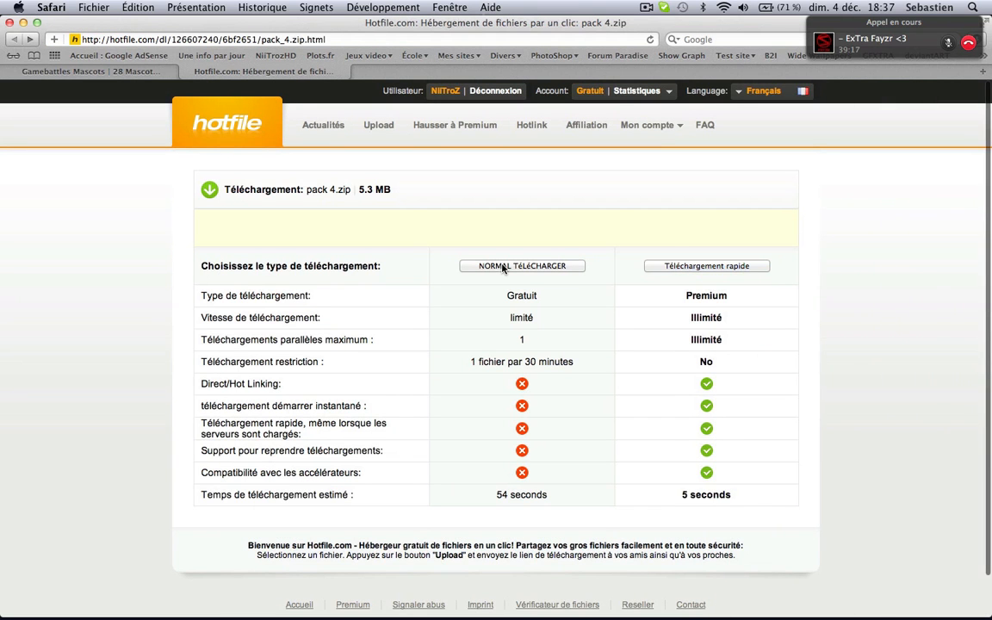
Request the normal free download of pack 4.zip on Hotfile
click(504, 268)
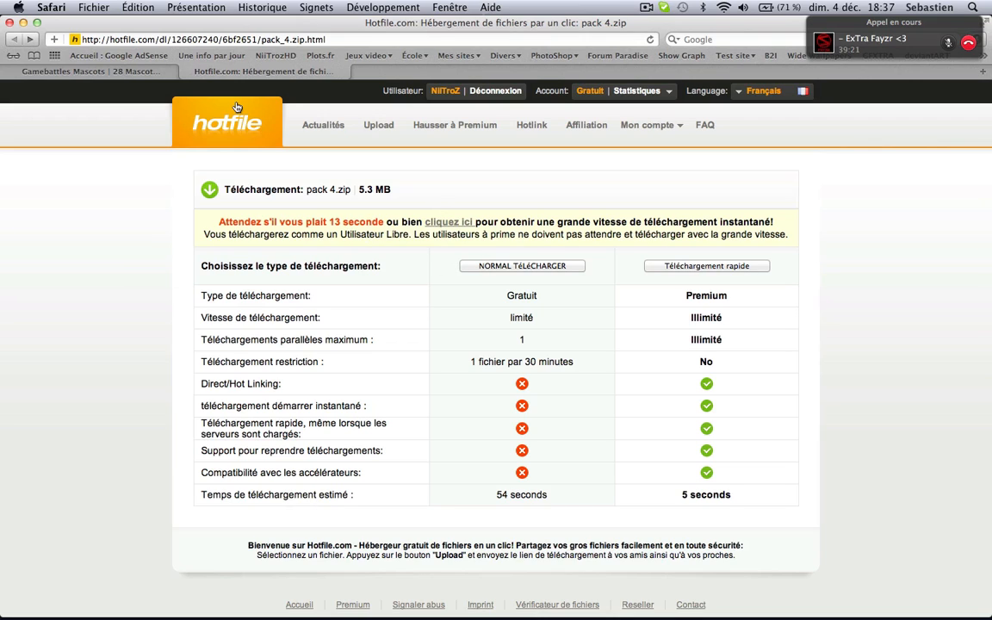
click(126, 72)
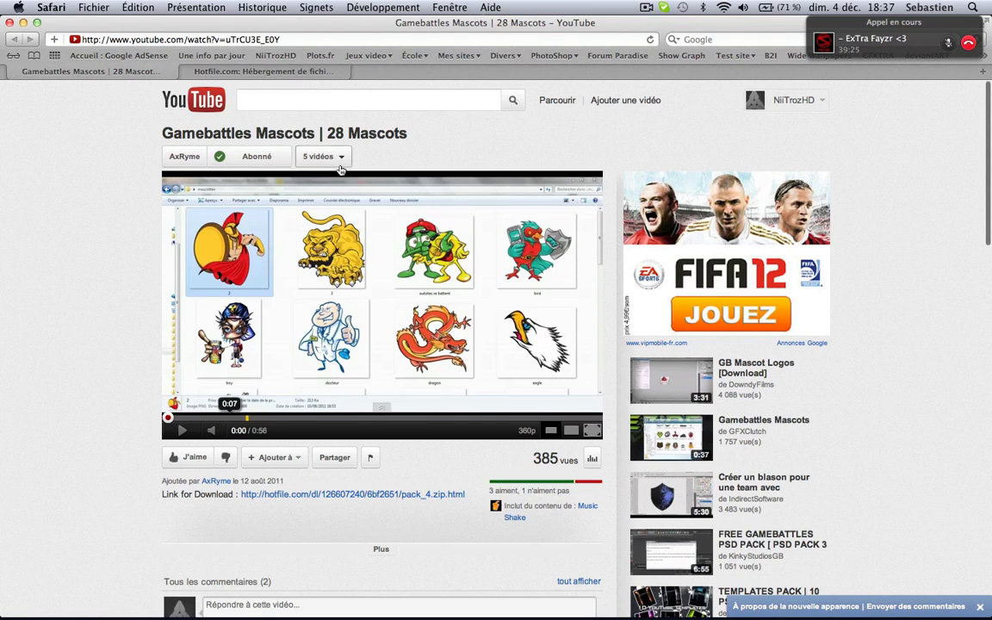
mouse_move(465, 612)
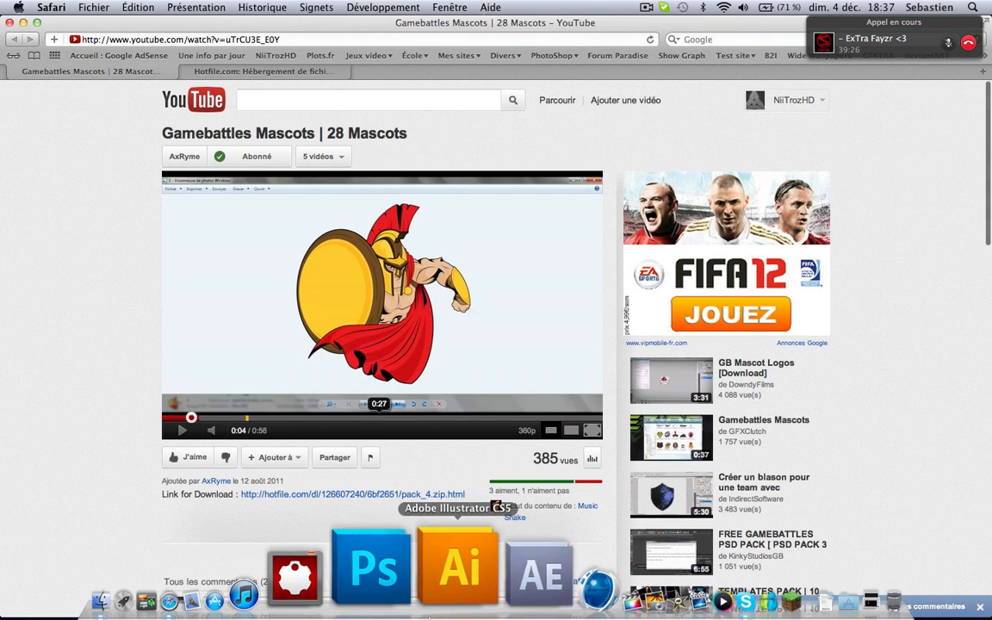
click(410, 602)
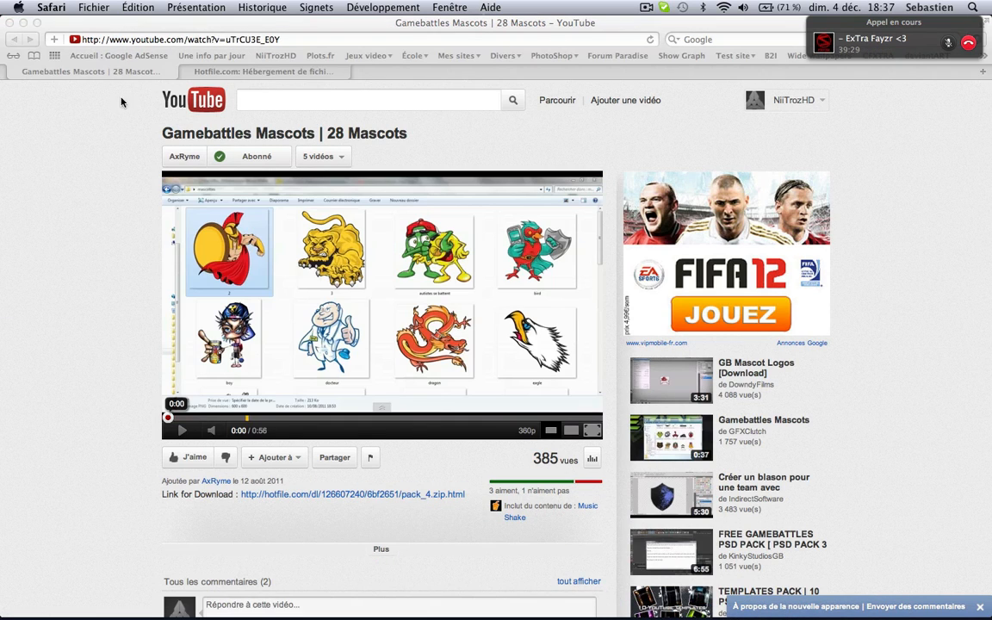
click(113, 134)
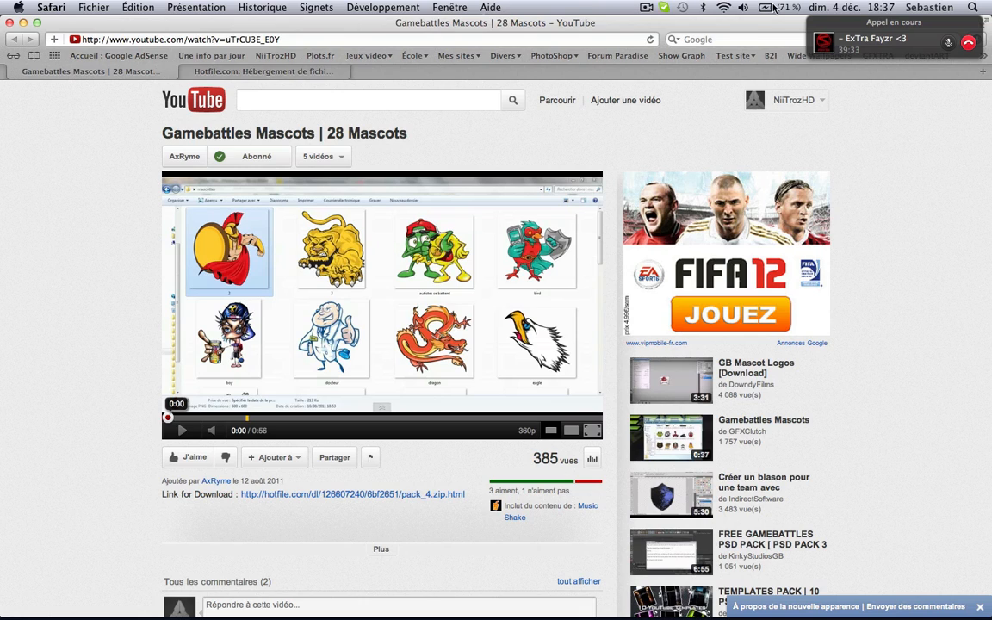
click(647, 7)
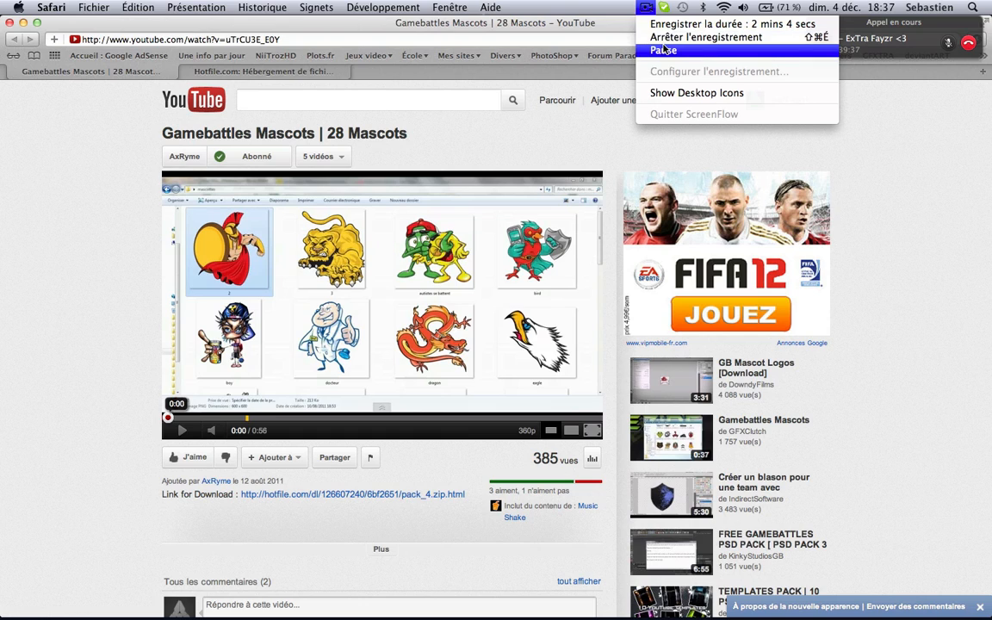
click(94, 227)
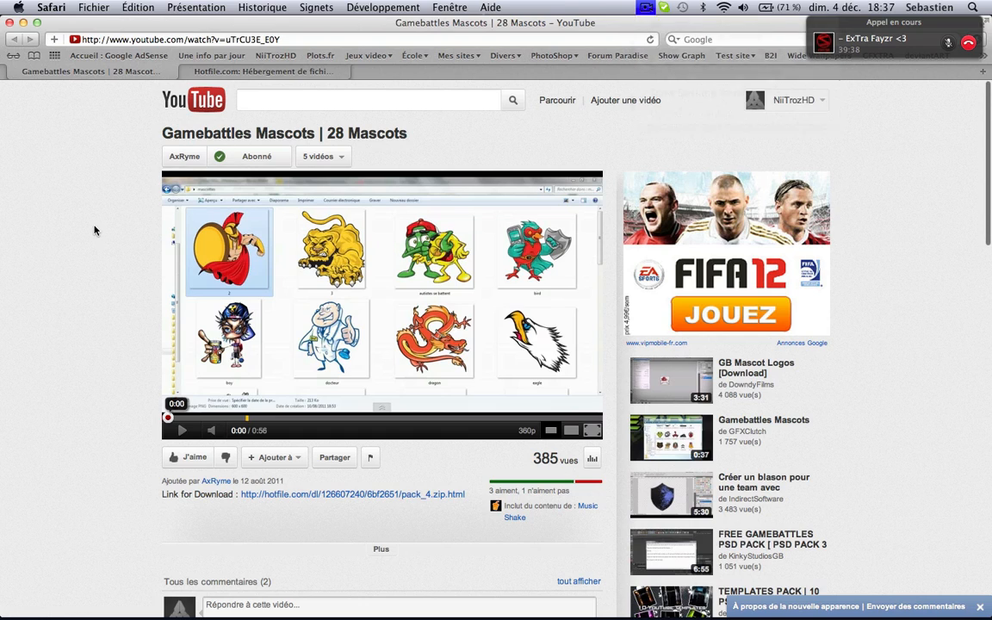
click(279, 73)
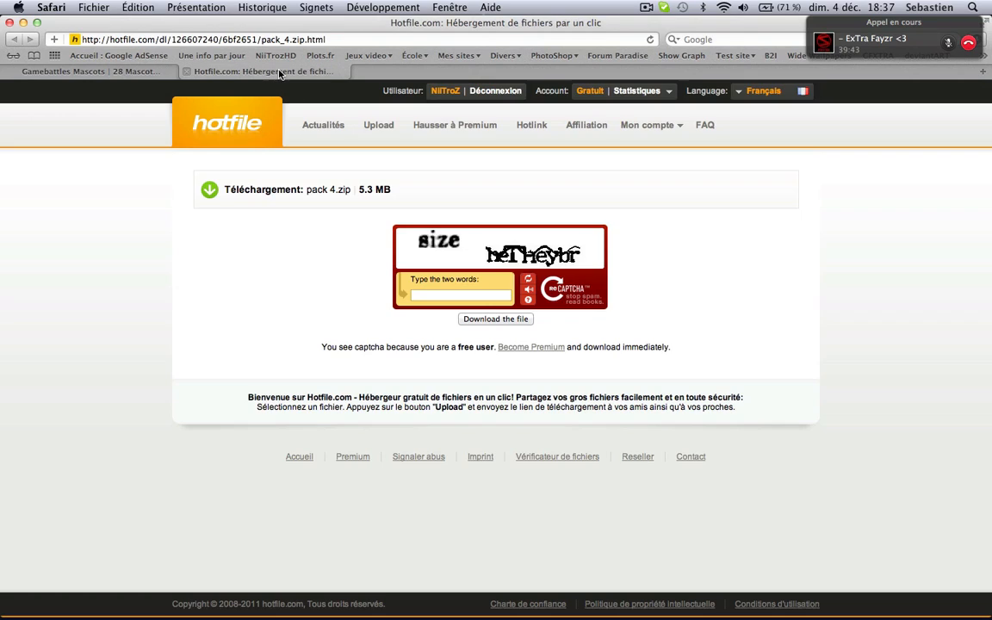
click(451, 295)
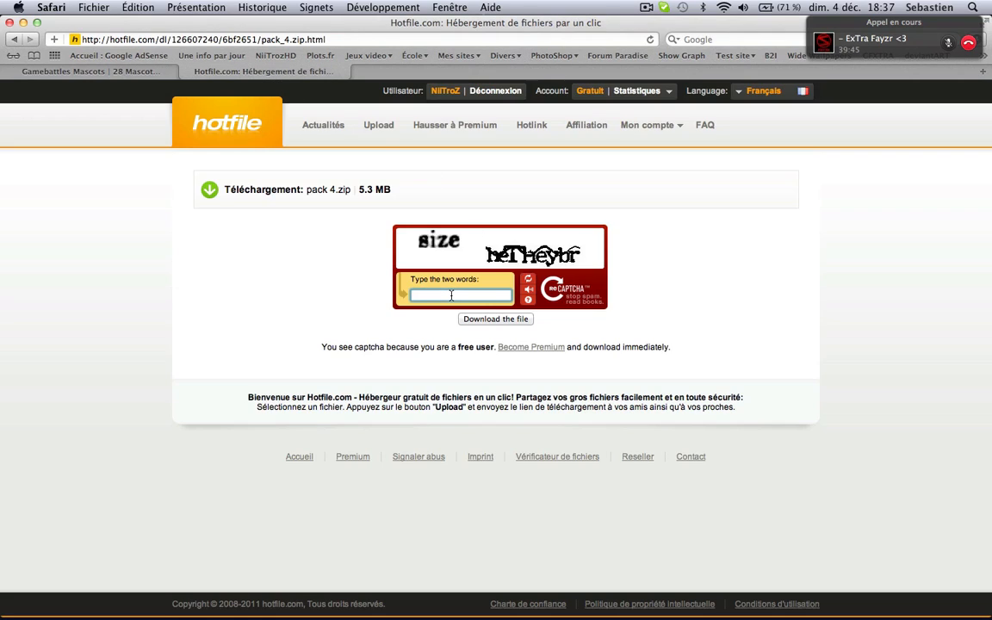
text(size)
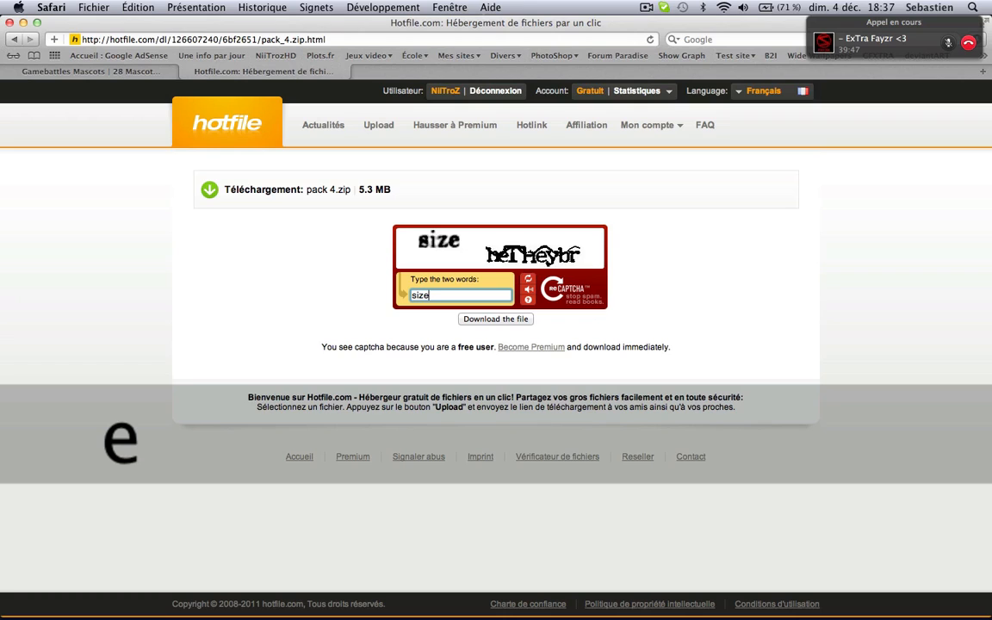
text( h)
key(BackSpace)
key(BackSpace)
key(BackSpace)
key(BackSpace)
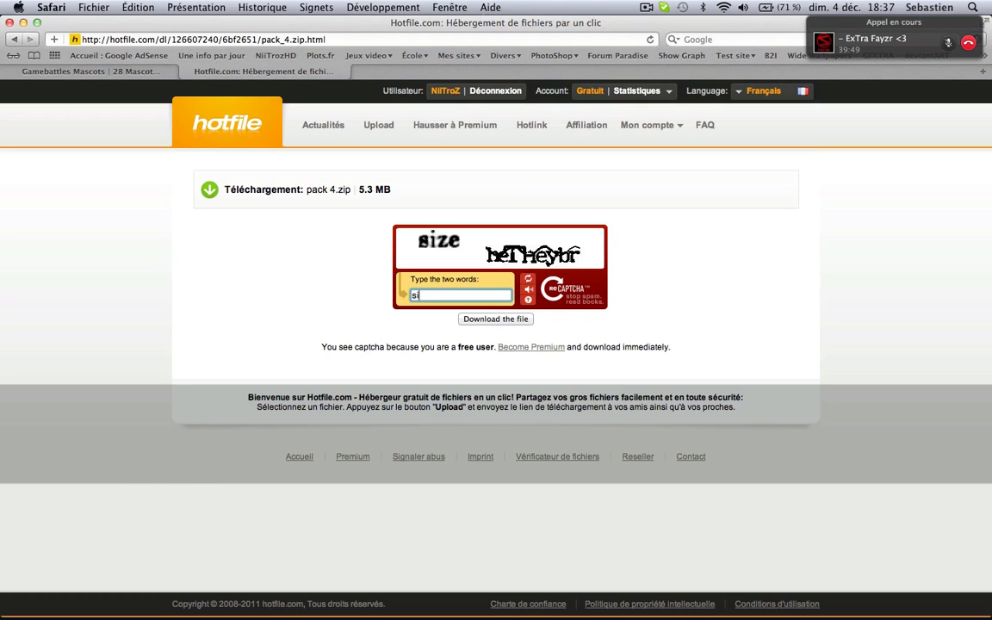
Load a new captcha, enter its two verification words and start the download of pack 4.zip
click(522, 281)
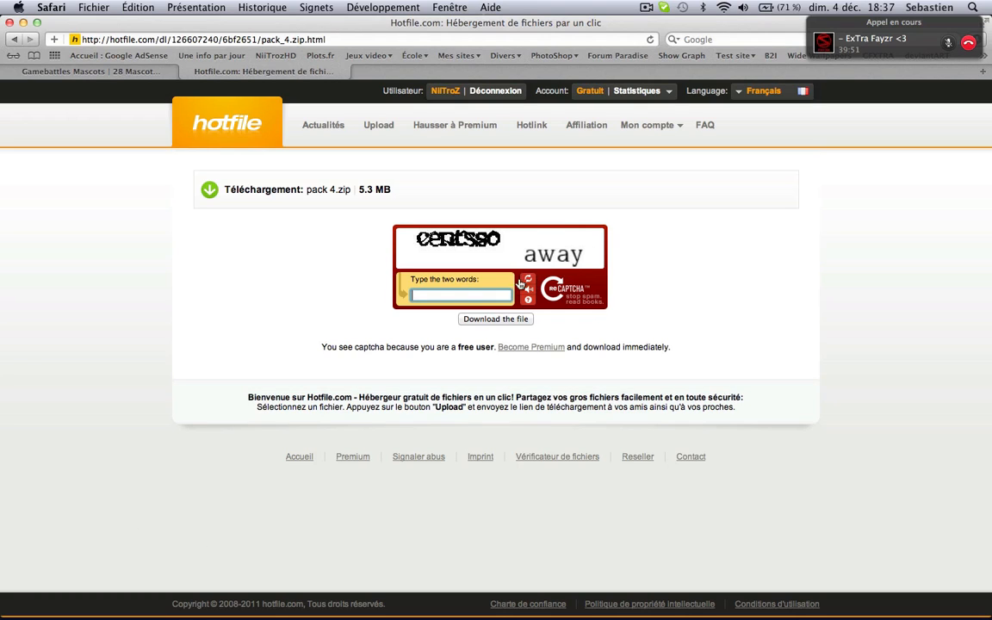
click(472, 308)
click(464, 296)
text(cen)
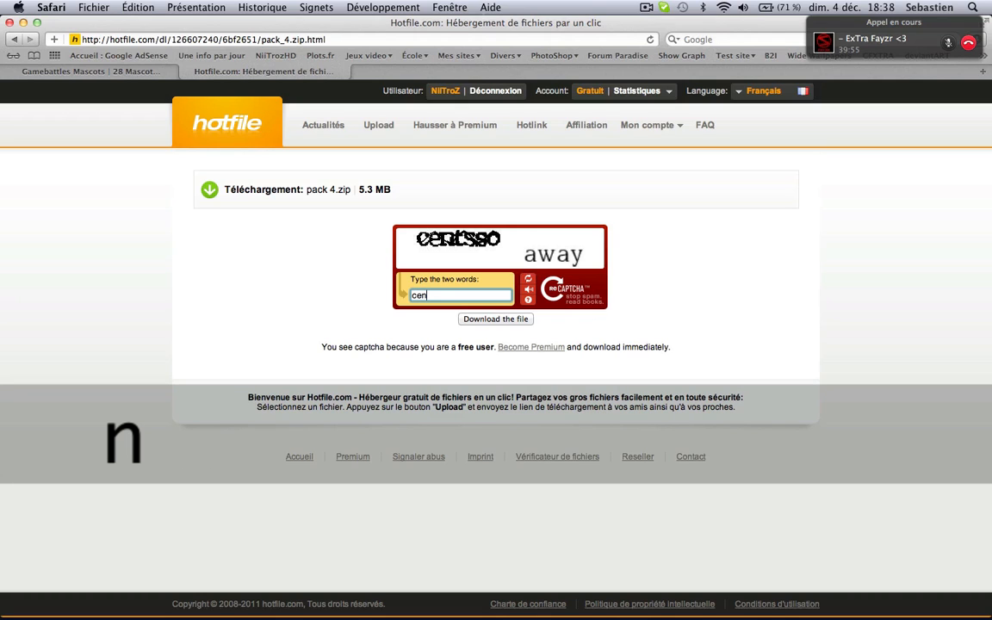
text(tsso)
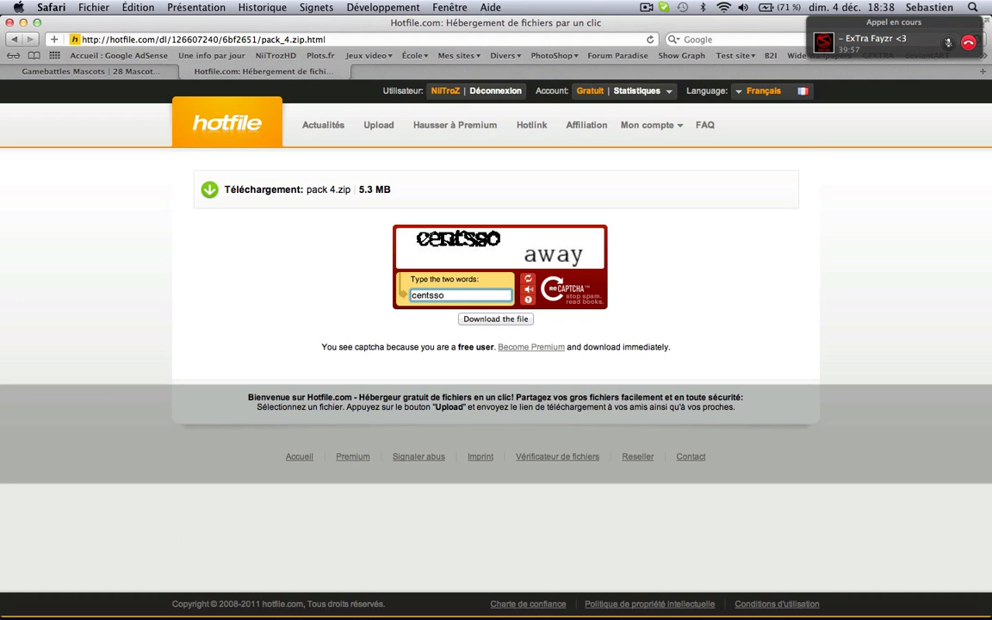
text( away)
click(462, 320)
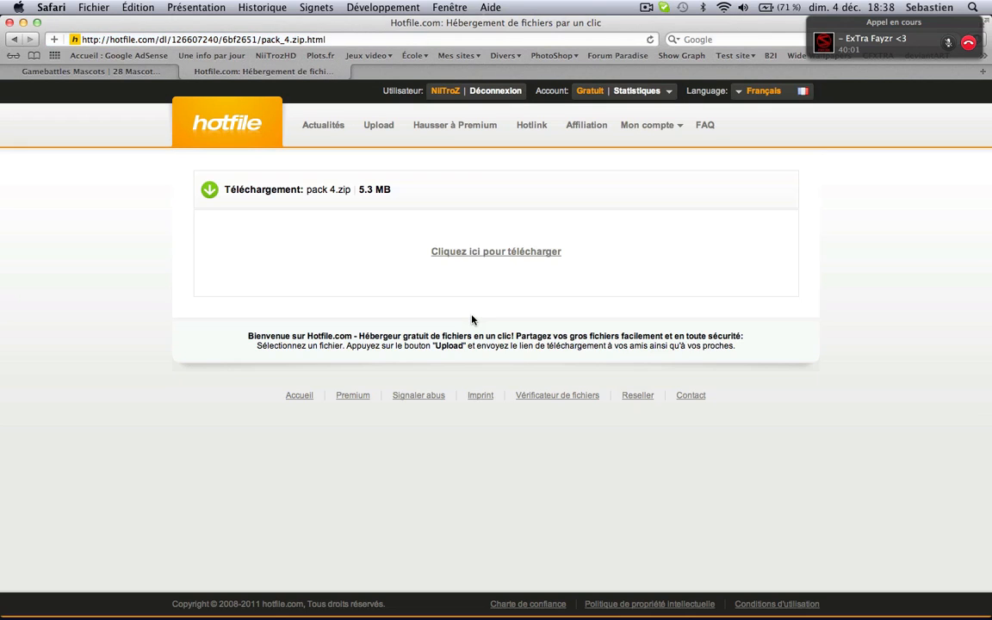
click(448, 250)
Move the call window off the downloads list and clear the finished downloads while pack 4.zip downloads
drag(872, 25, 850, 20)
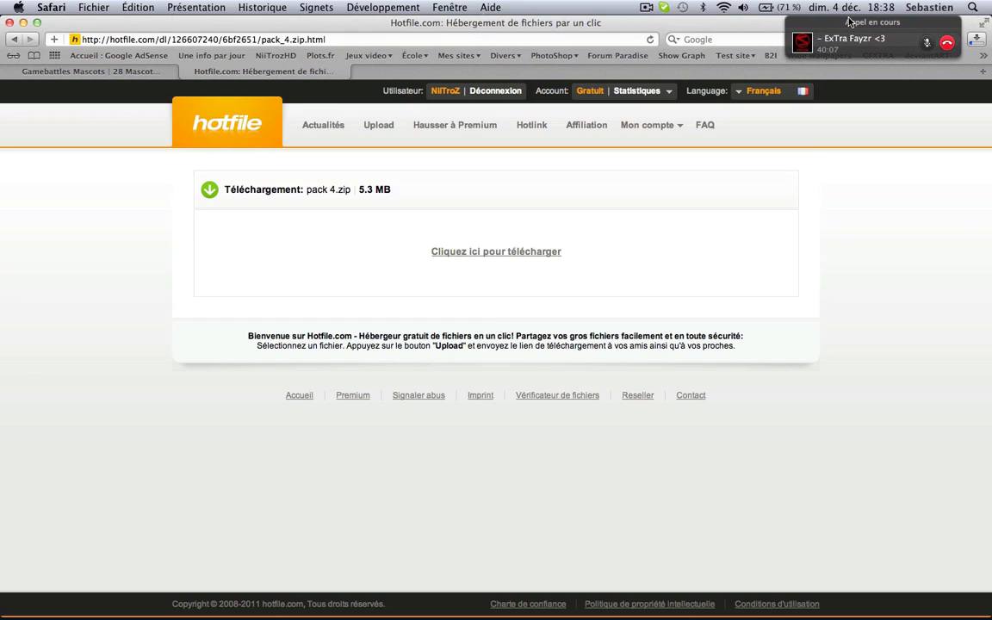
click(976, 41)
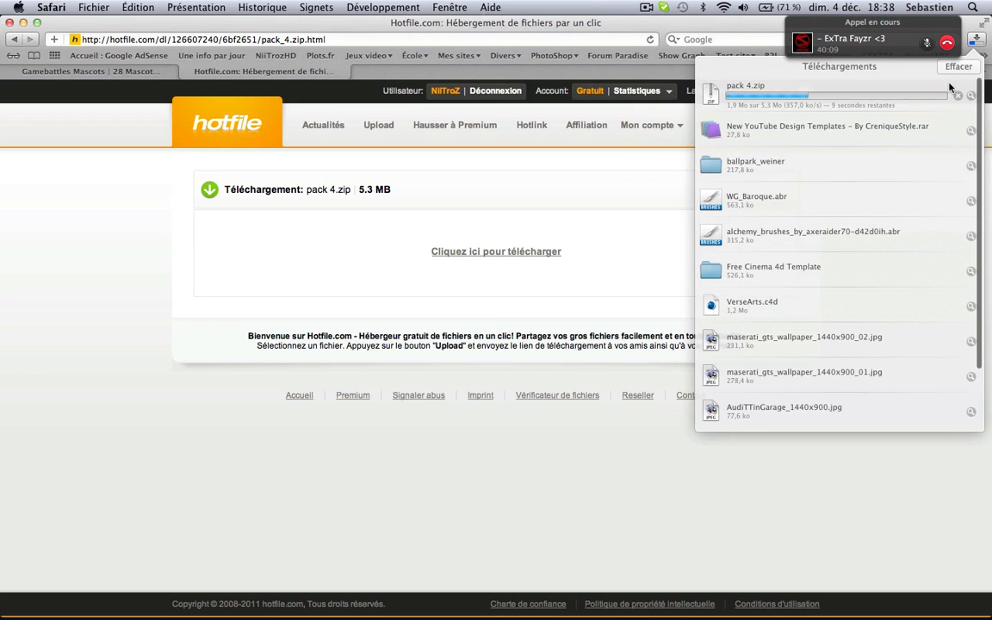
click(963, 67)
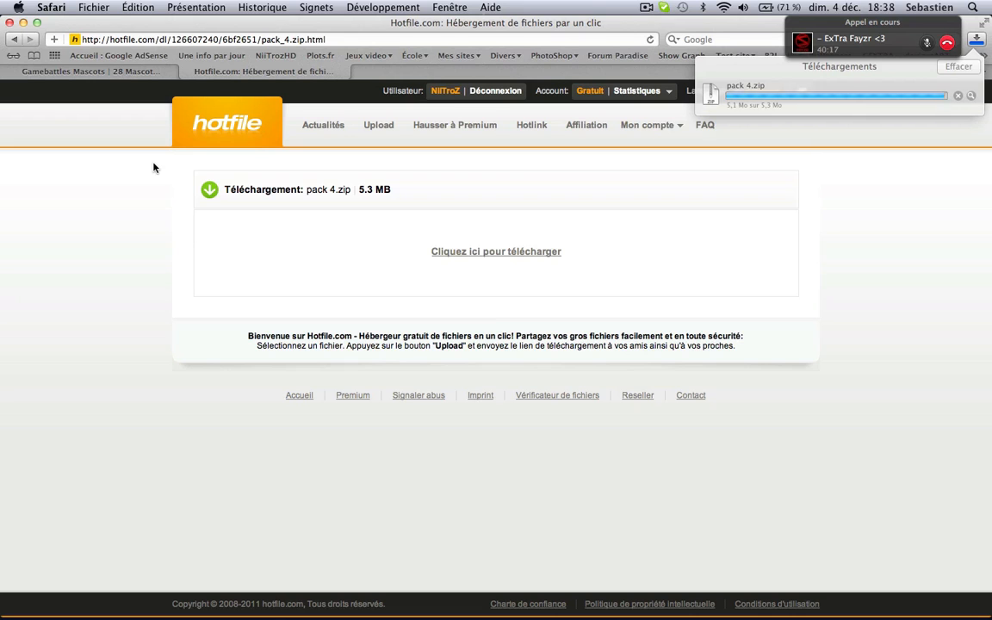
Close the Hotfile tab and the Gamebattles Mascots video page, and quit Safari
key(super+w)
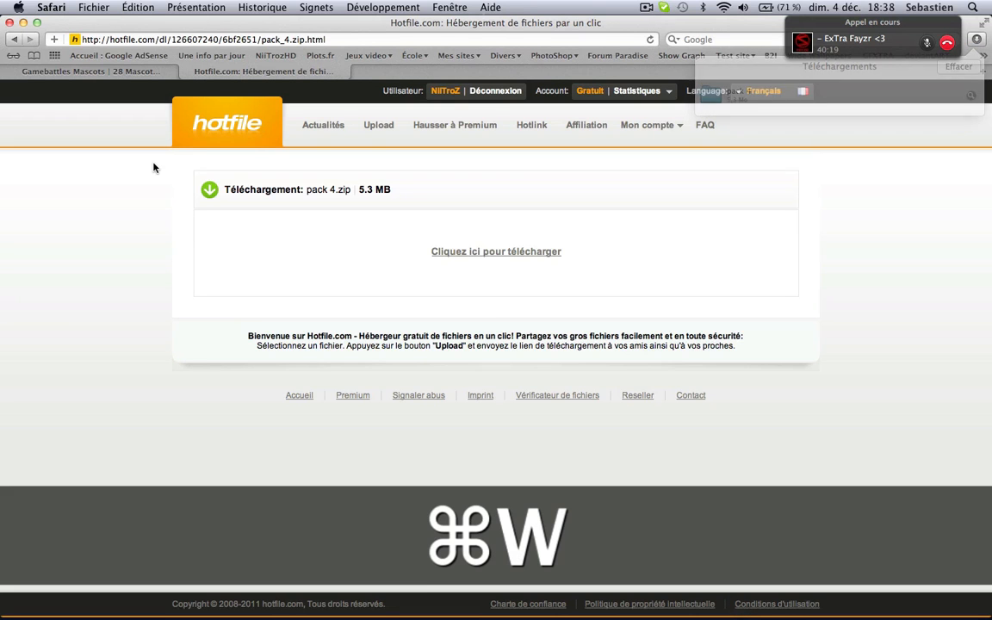
key(super+w)
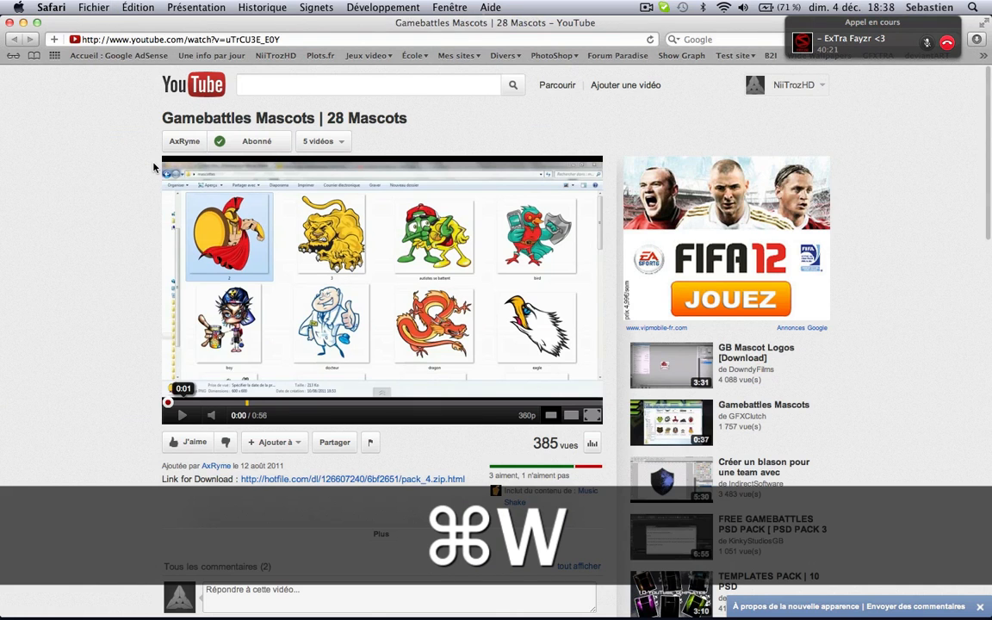
key(super+w)
key(super+q)
mouse_move(622, 617)
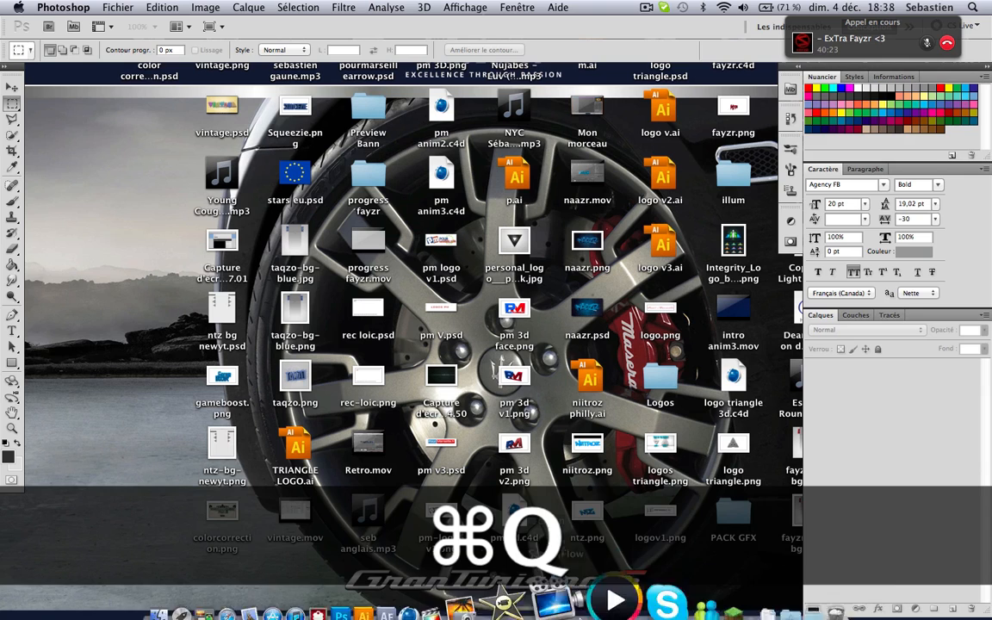
In Photoshop, browse for a file to open in the downloaded pack 4 folder and select 2.png
key(super+o)
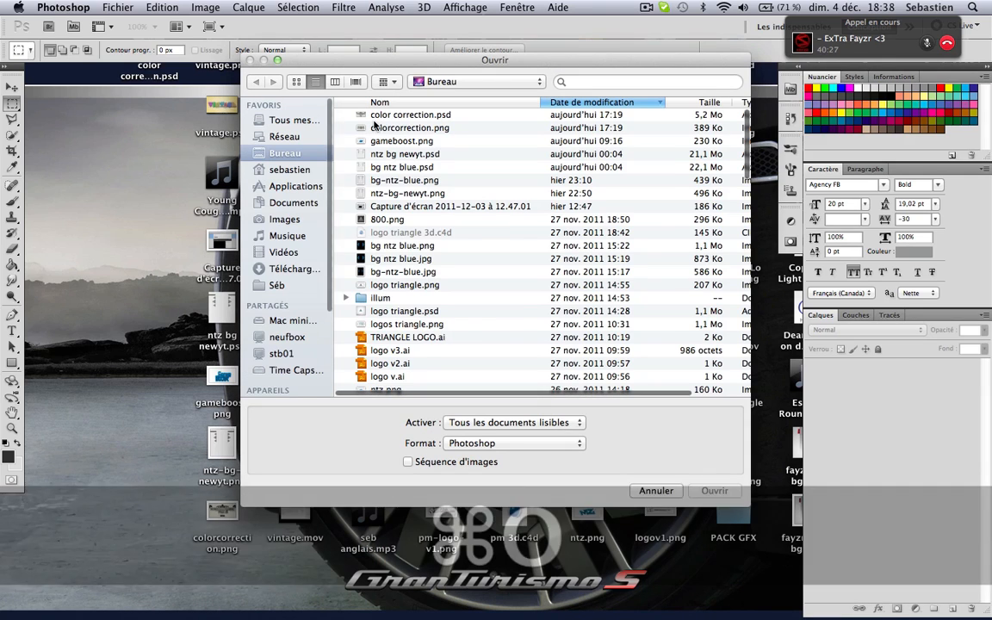
click(293, 268)
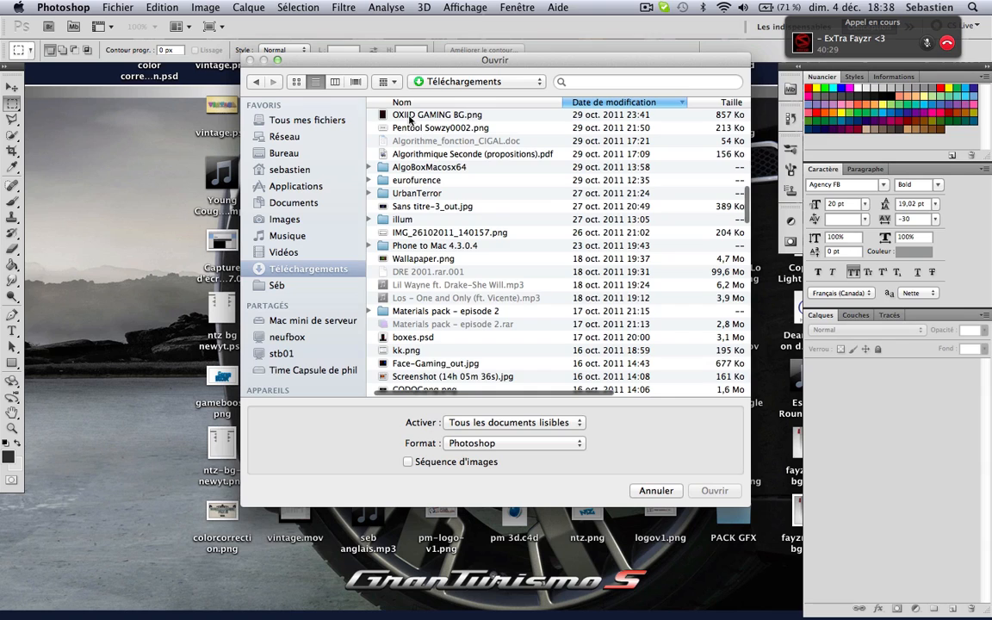
scroll(411, 123, up, 5)
scroll(412, 124, up, 5)
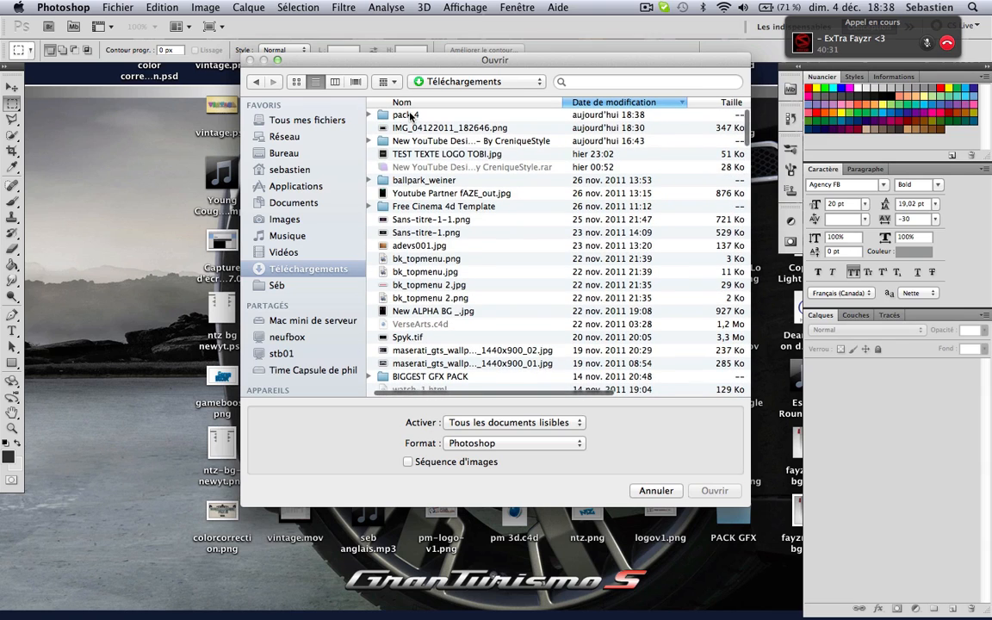
double_click(414, 116)
click(420, 119)
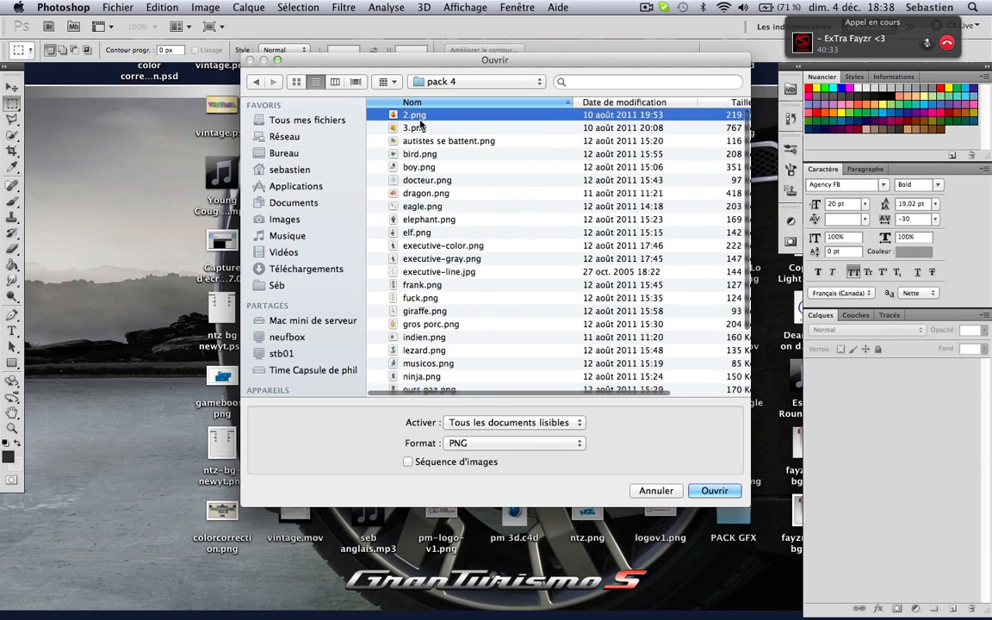
Preview the mascot images of pack 4 one after another, from 2.png down to wtf.png
key(space)
key(Down)
key(Down)
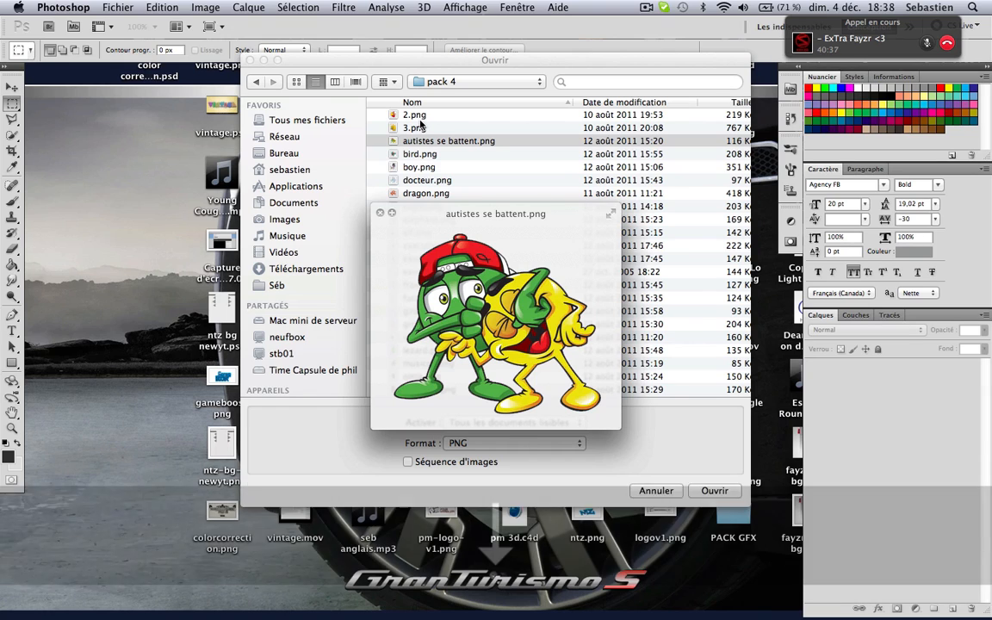
key(Down)
key(Down)
key(Down)
key(Down)
key(Down)
key(Down)
key(Down)
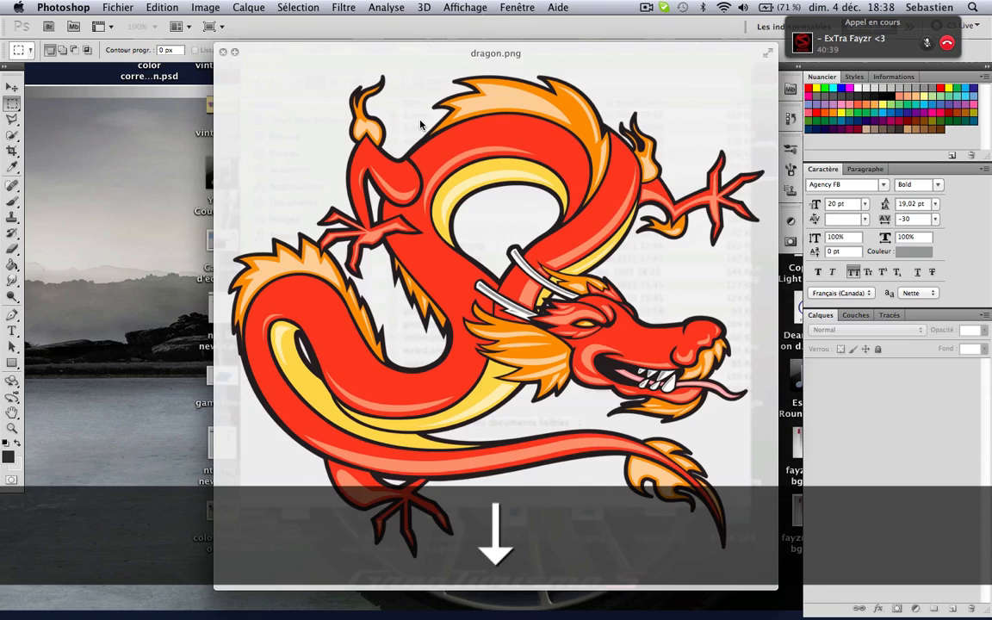
key(Down)
key(Down)
key(Down)
key(Down)
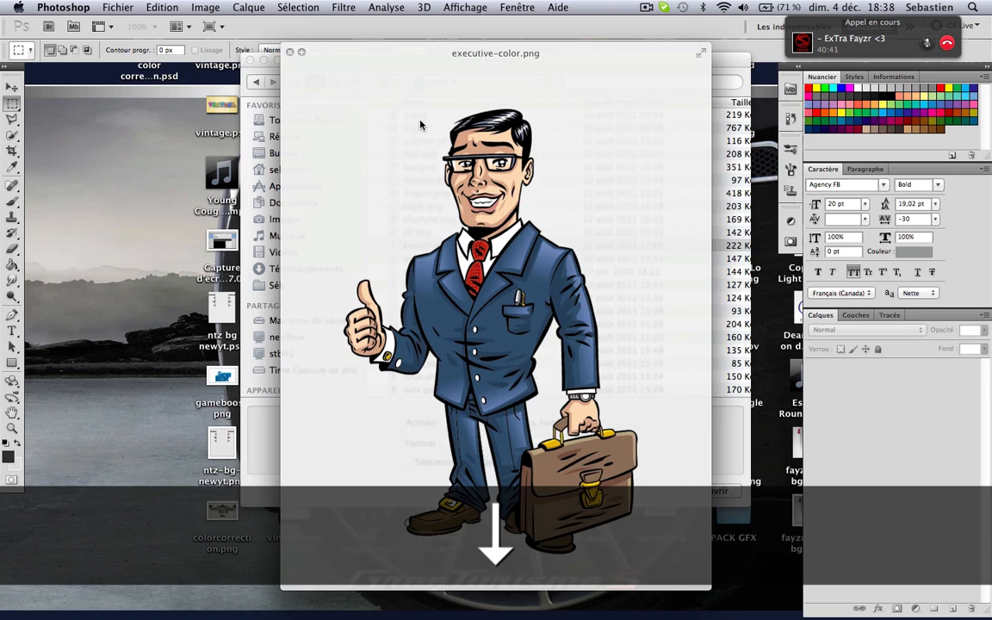
key(Down)
key(Down)
key(Down)
key(Down)
key(Down)
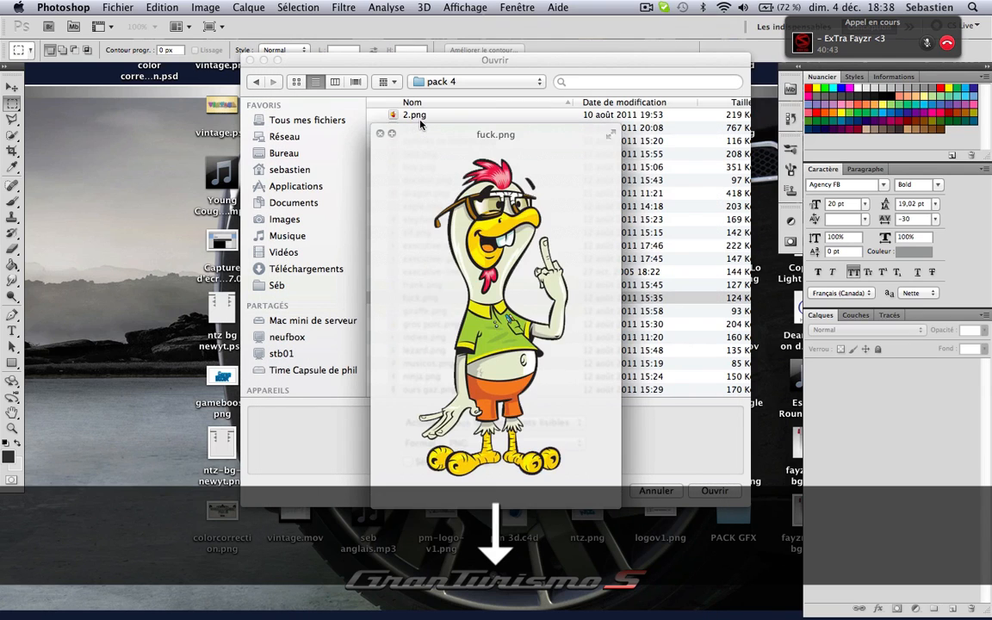
key(Down)
key(Down)
key(Down)
key(Down)
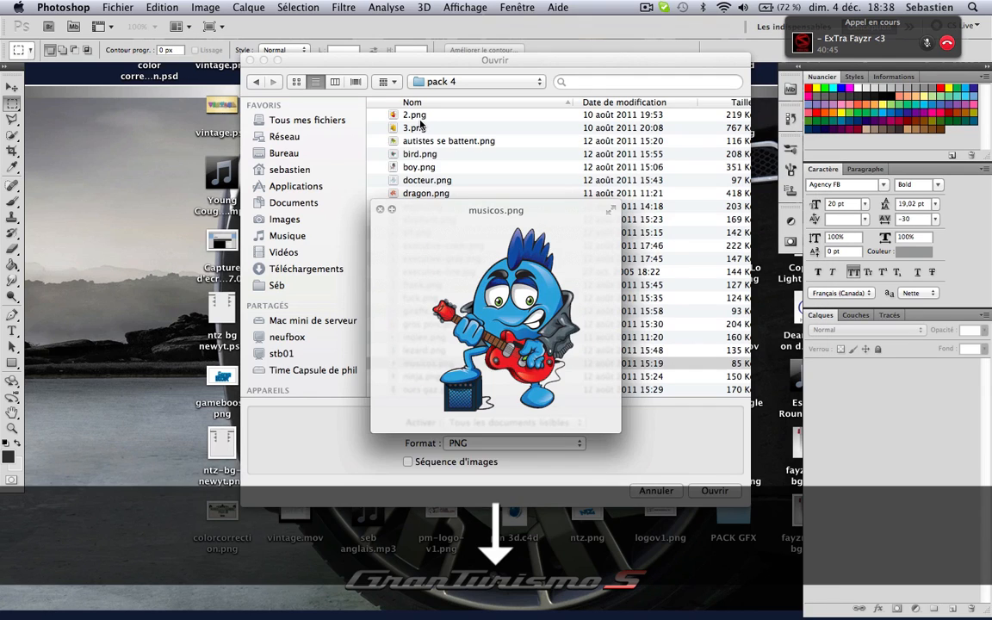
key(Down)
key(Down)
key(Down)
key(Down)
key(Down)
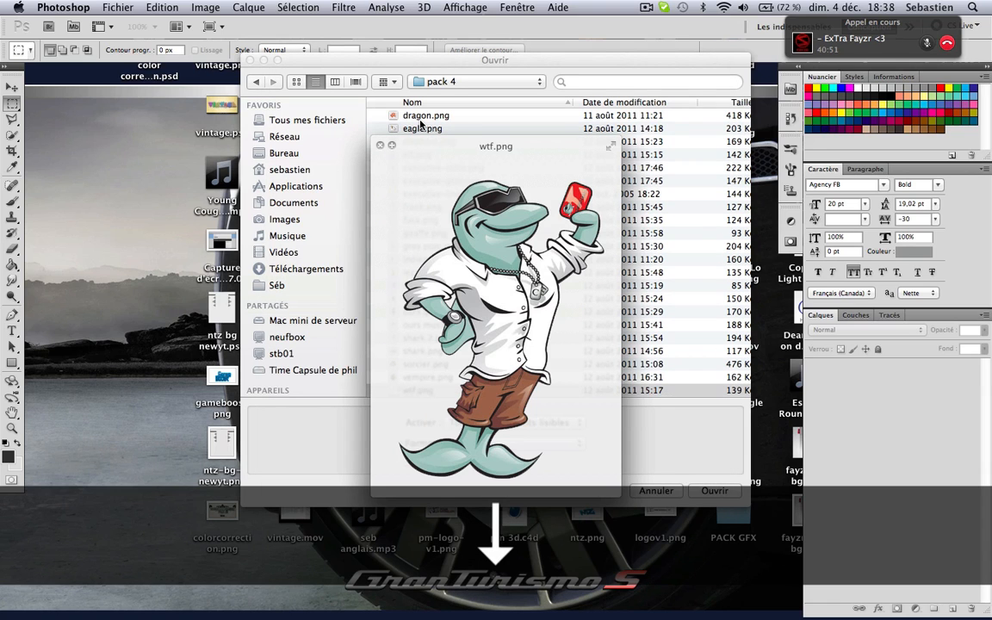
Preview the pack 4 mascots in reverse order from wtf.png up to boy.png, and close the file dialog without opening any
key(space)
key(Up)
key(space)
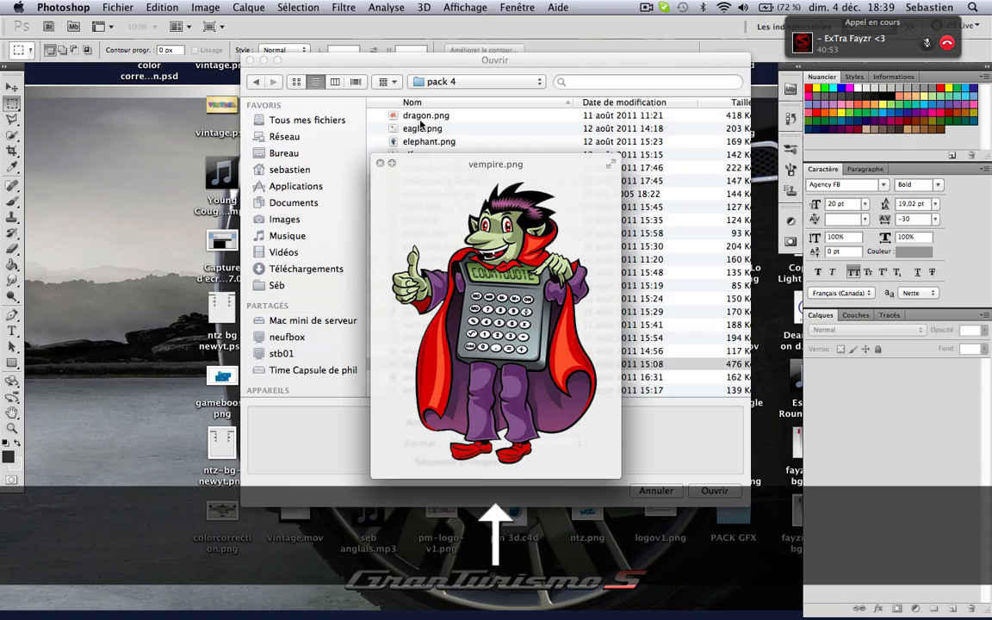
key(Up)
key(Up)
key(Up)
key(Up)
key(Up)
key(Up)
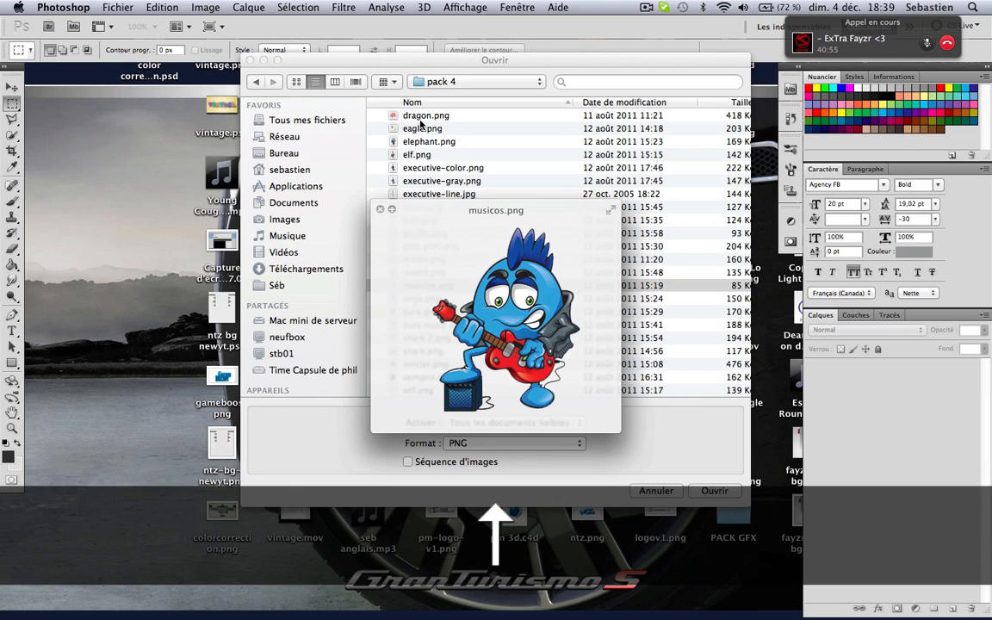
key(Down)
key(Up)
key(Up)
key(Up)
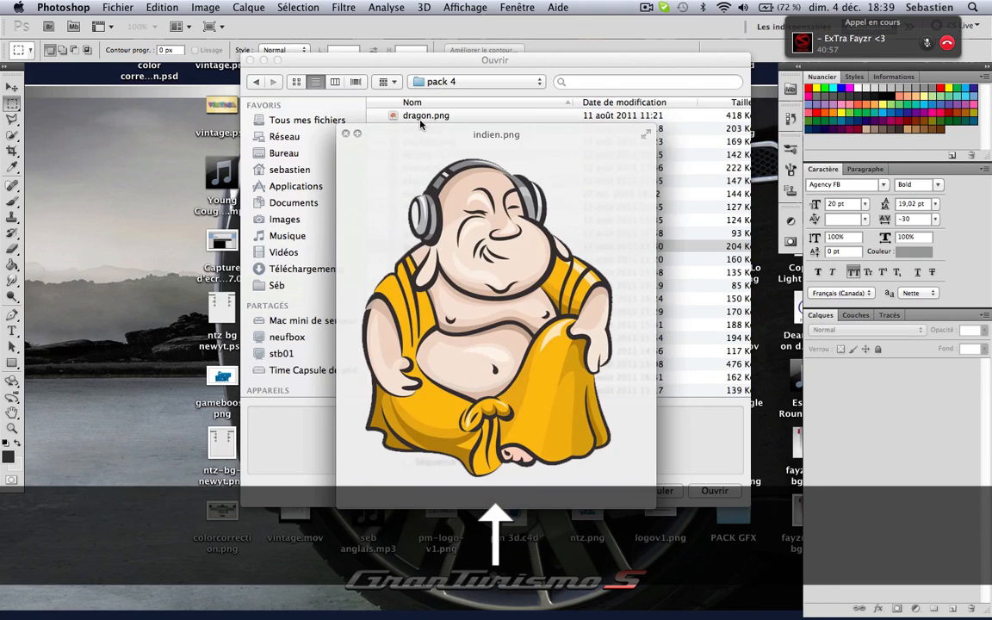
key(Up)
key(Up)
key(Up)
key(Up)
key(Up)
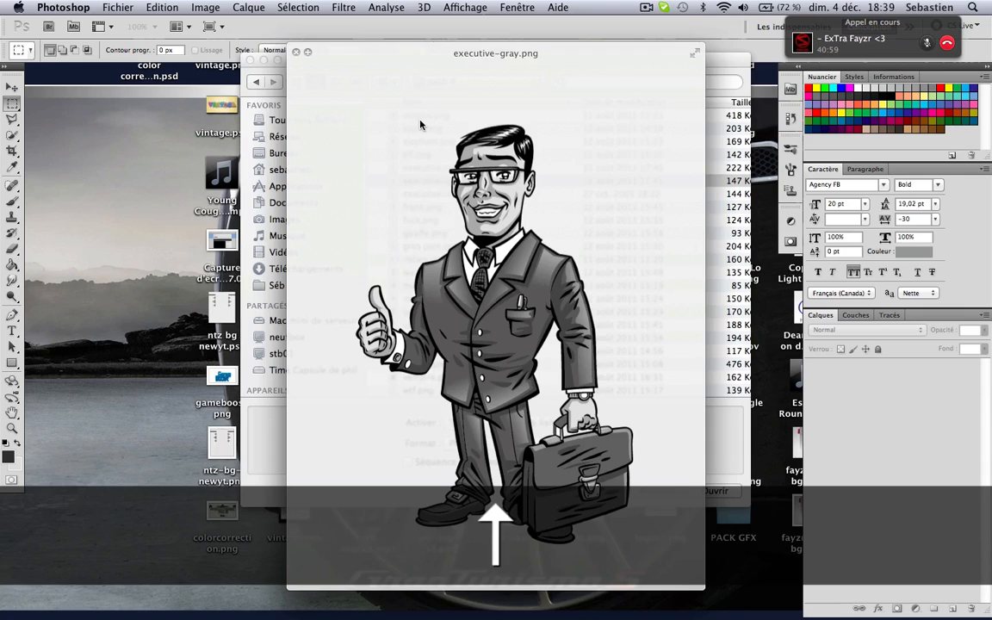
key(Up)
key(Up)
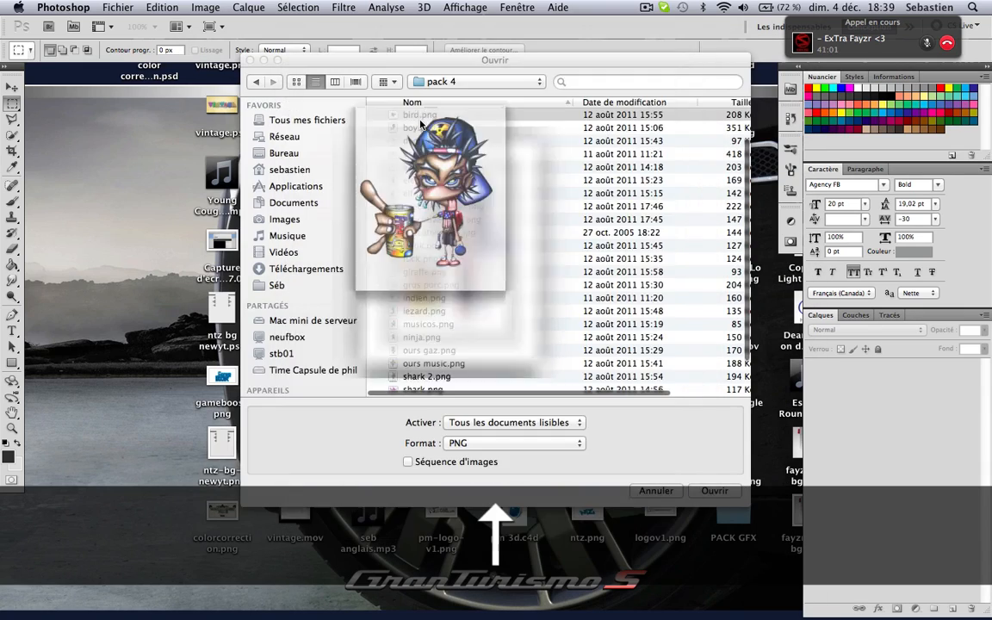
key(Escape)
Start opening a file again, check the Desktop files, and browse to the PhotoShop folder
key(super+o)
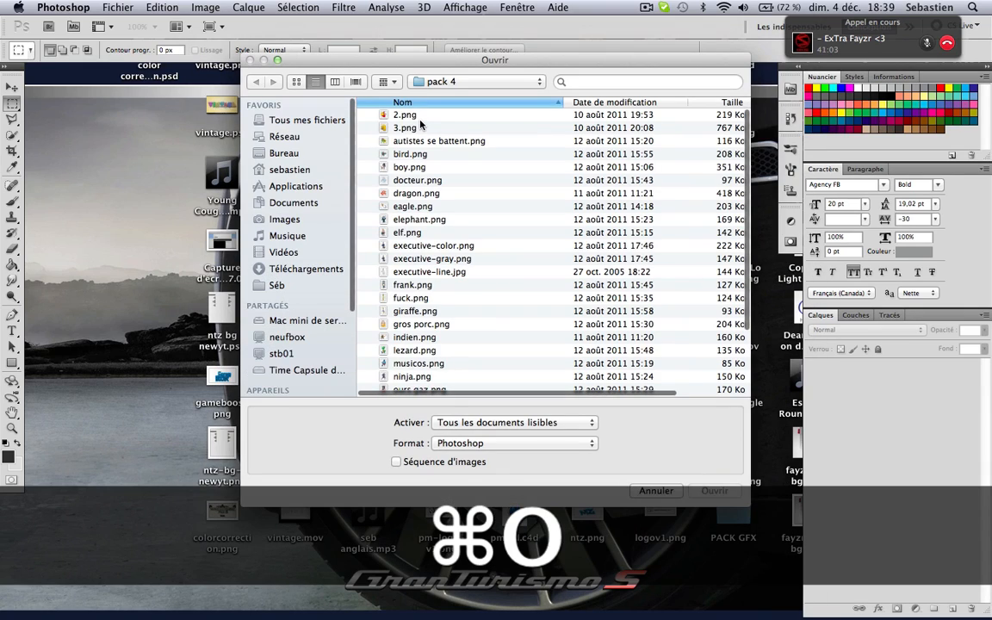
click(286, 152)
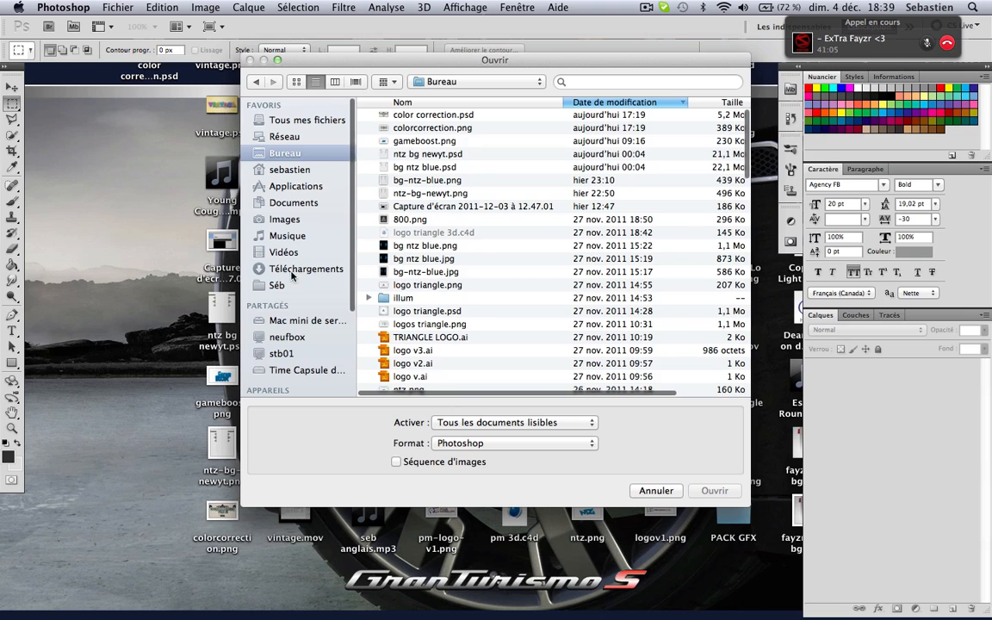
click(277, 285)
click(417, 195)
double_click(417, 195)
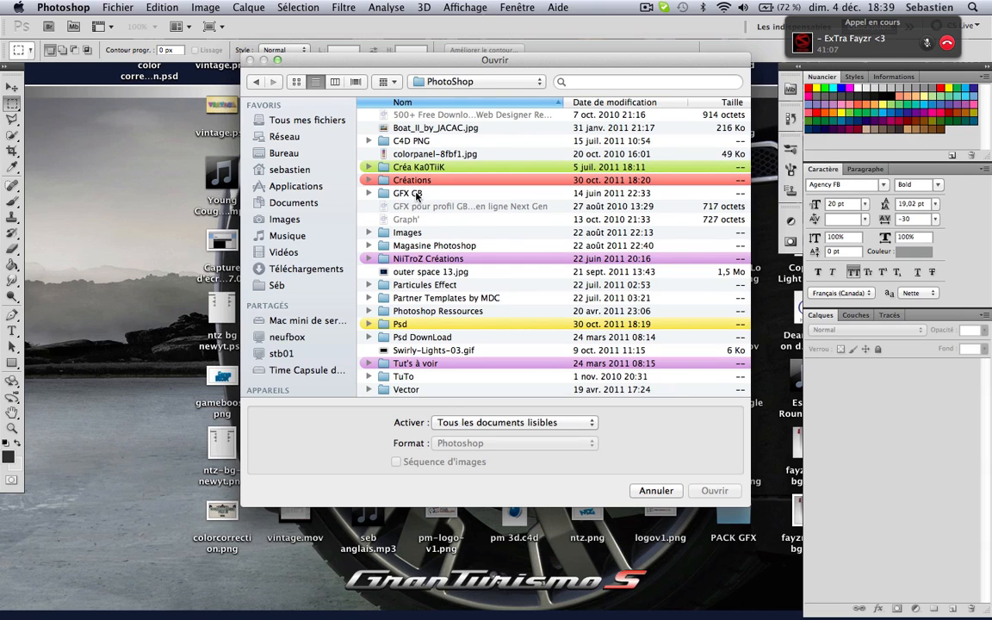
click(648, 6)
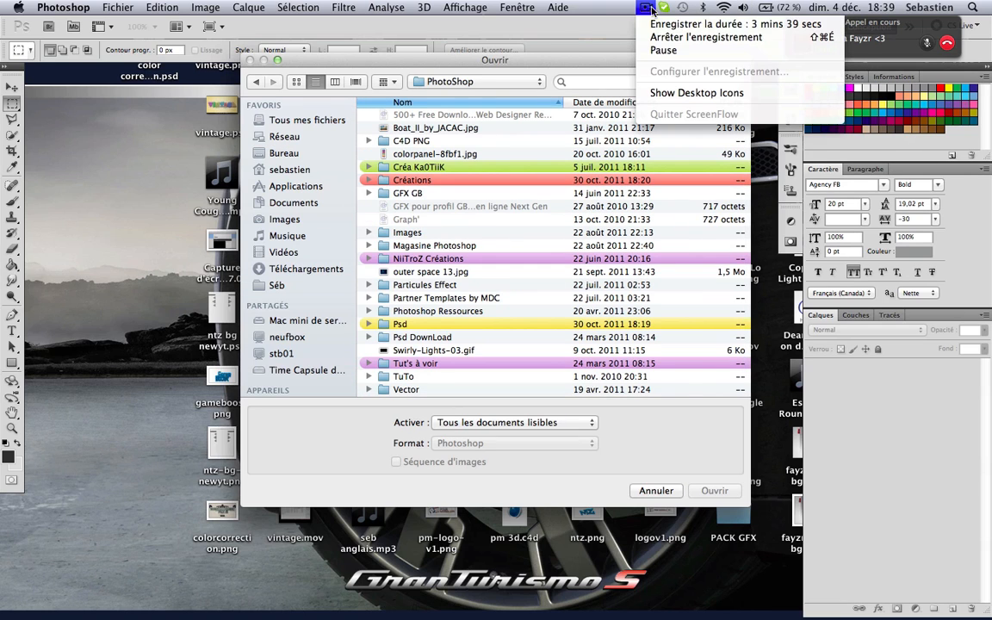
click(657, 45)
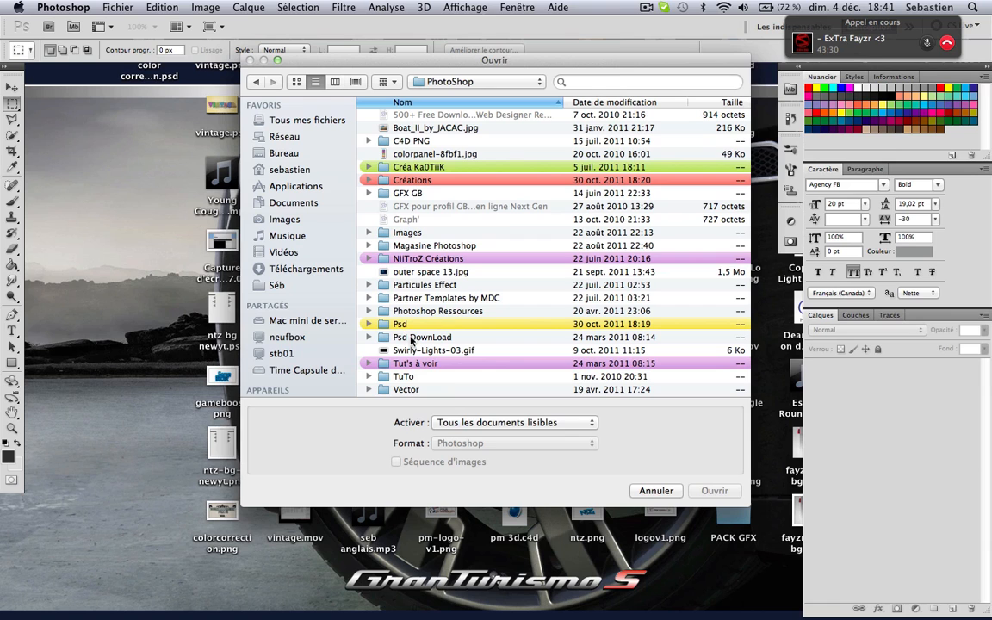
Look through the PSD files of the GFX GB folder and return to the PhotoShop folder
scroll(397, 334, down, 1)
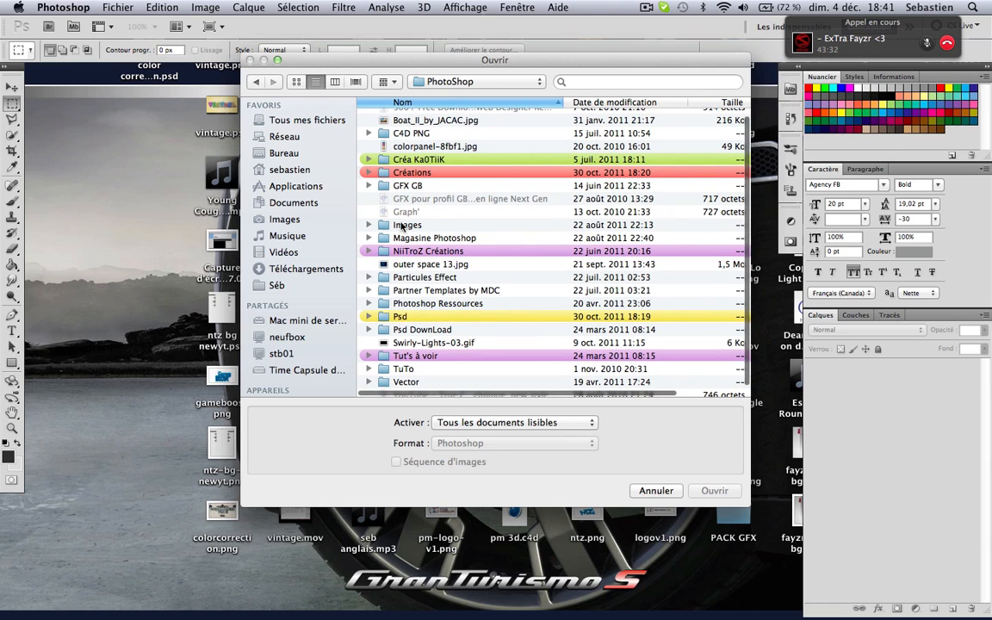
double_click(398, 188)
scroll(401, 172, down, 10)
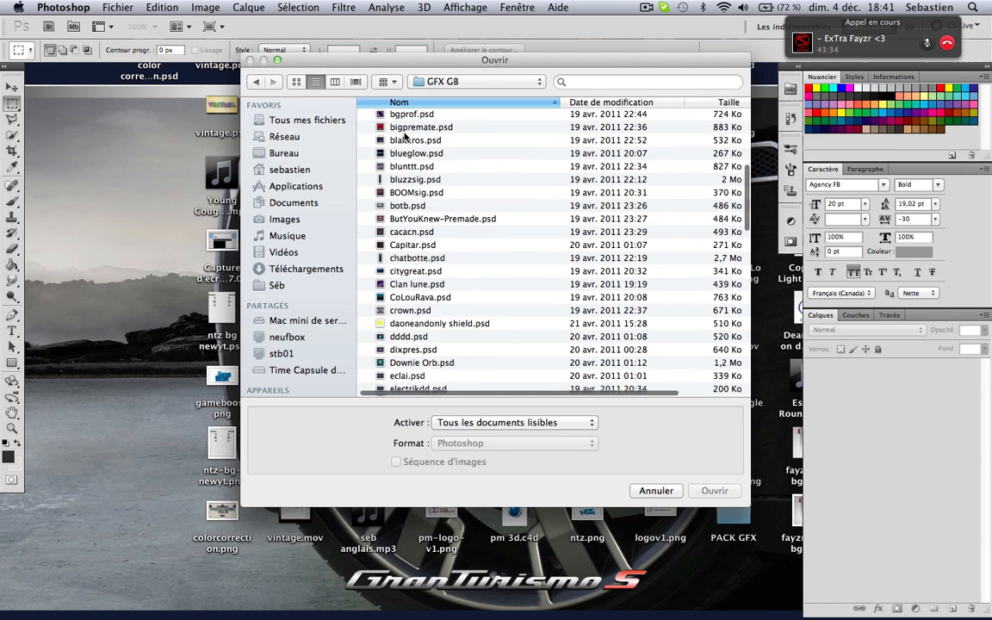
click(256, 82)
scroll(398, 241, down, 1)
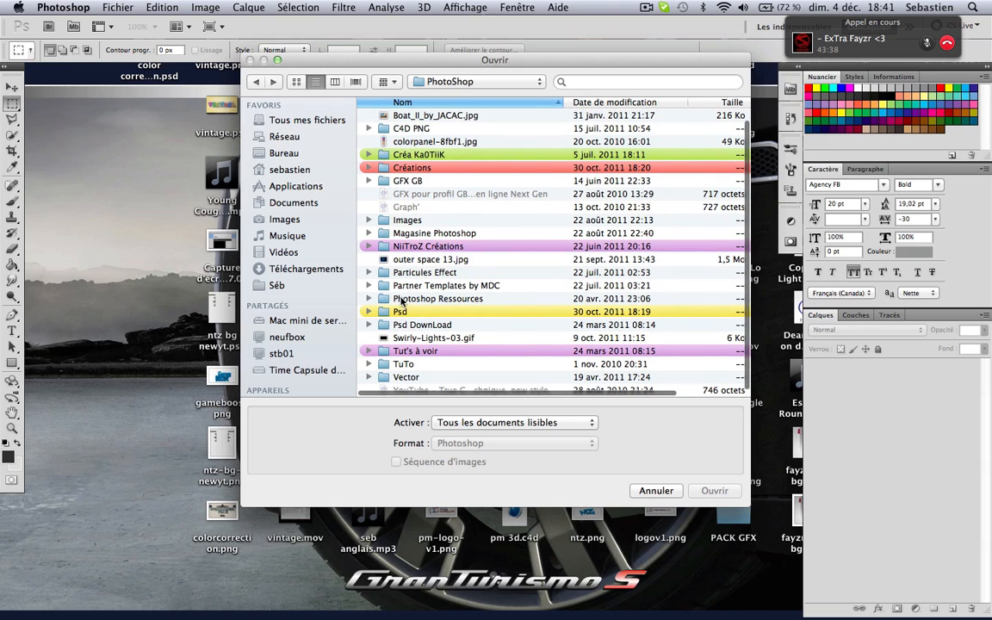
Look through the files of the Images folder inside the PhotoShop folder
click(397, 301)
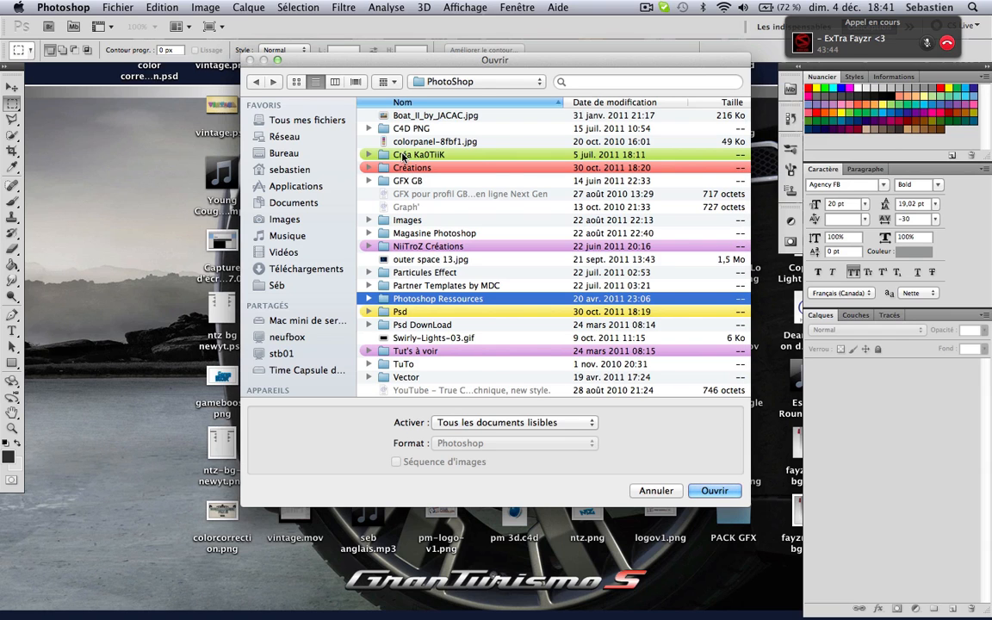
double_click(400, 221)
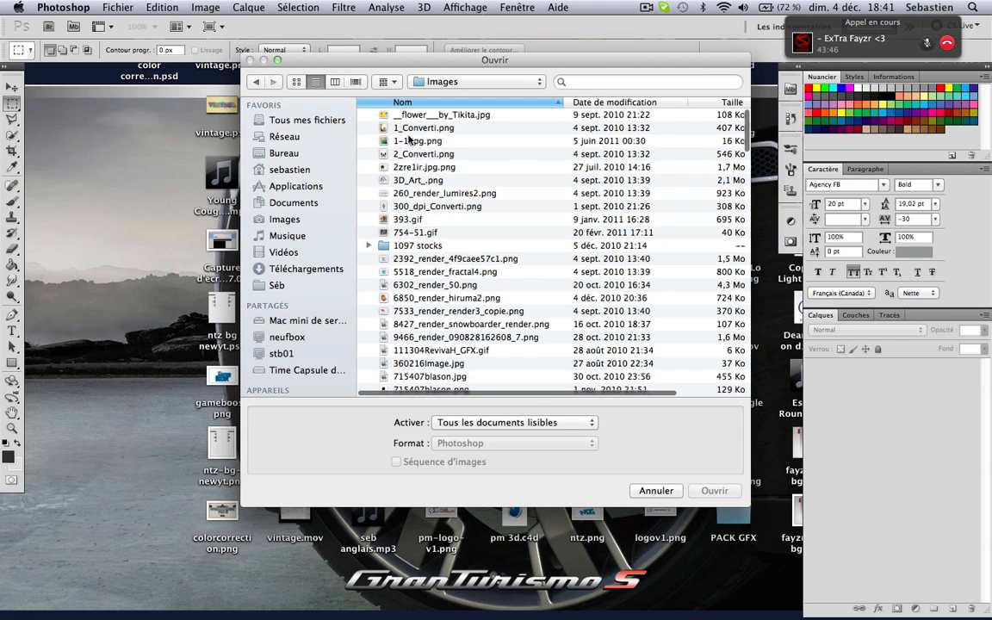
scroll(414, 181, down, 20)
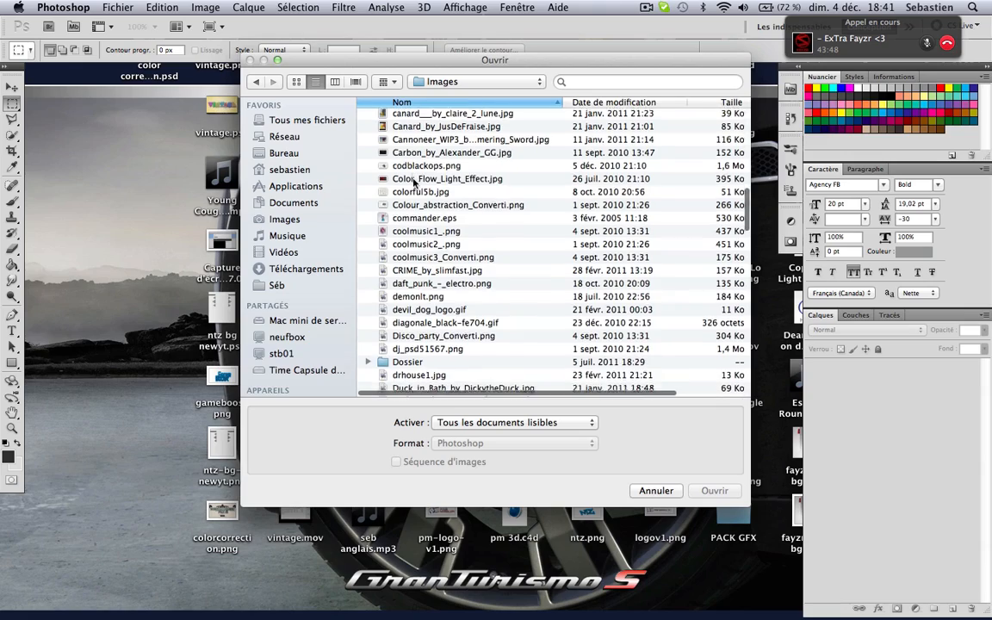
scroll(414, 186, down, 2)
click(410, 207)
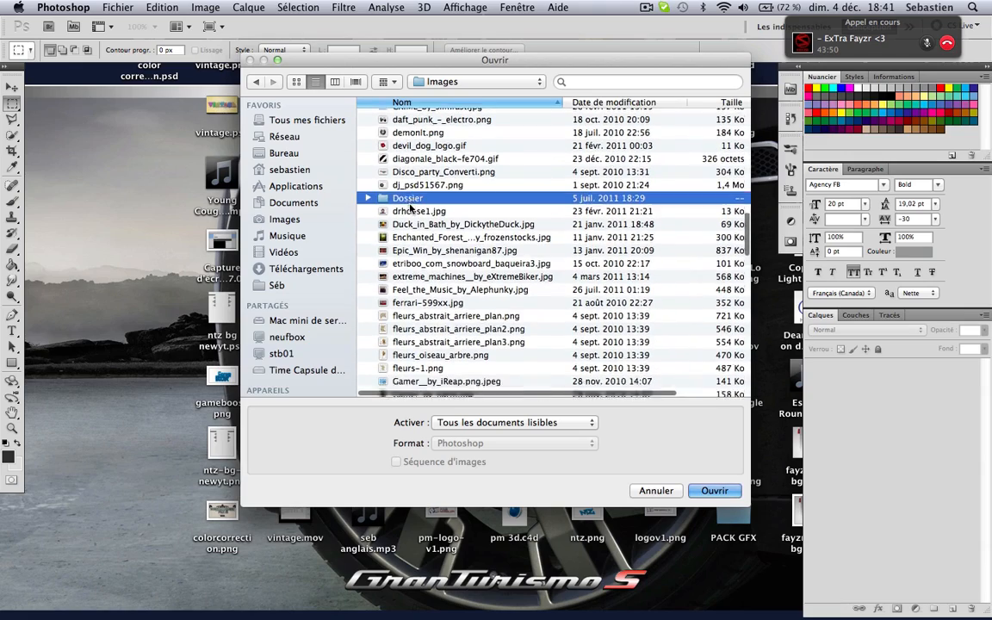
scroll(411, 208, down, 3)
click(411, 208)
scroll(411, 207, down, 5)
scroll(411, 208, down, 15)
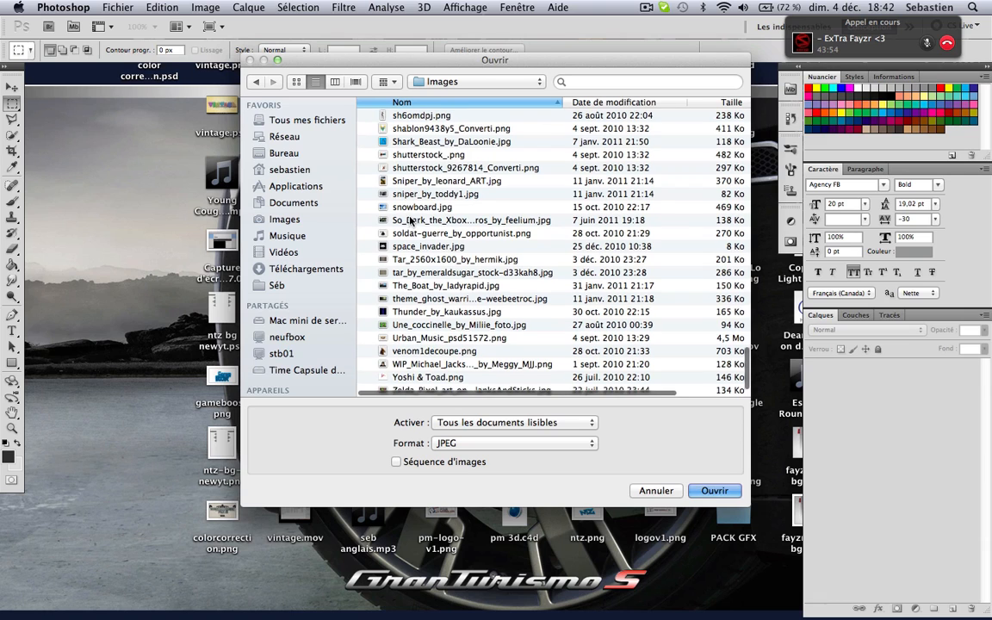
Look through the downloaded files in Téléchargements, switch to the Desktop folder, and close the file dialog
click(297, 270)
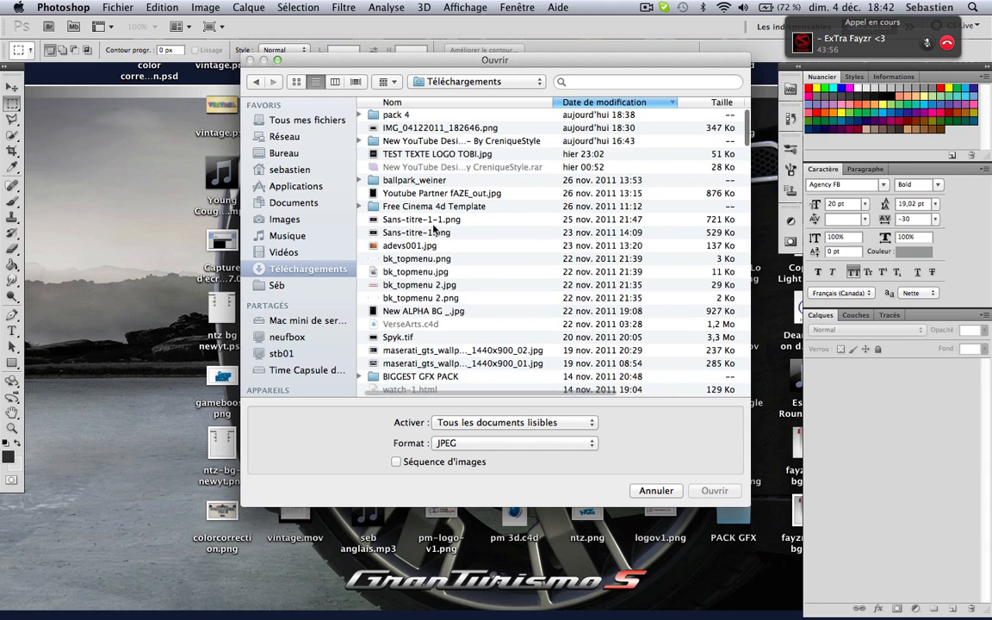
scroll(437, 226, down, 10)
scroll(428, 277, down, 15)
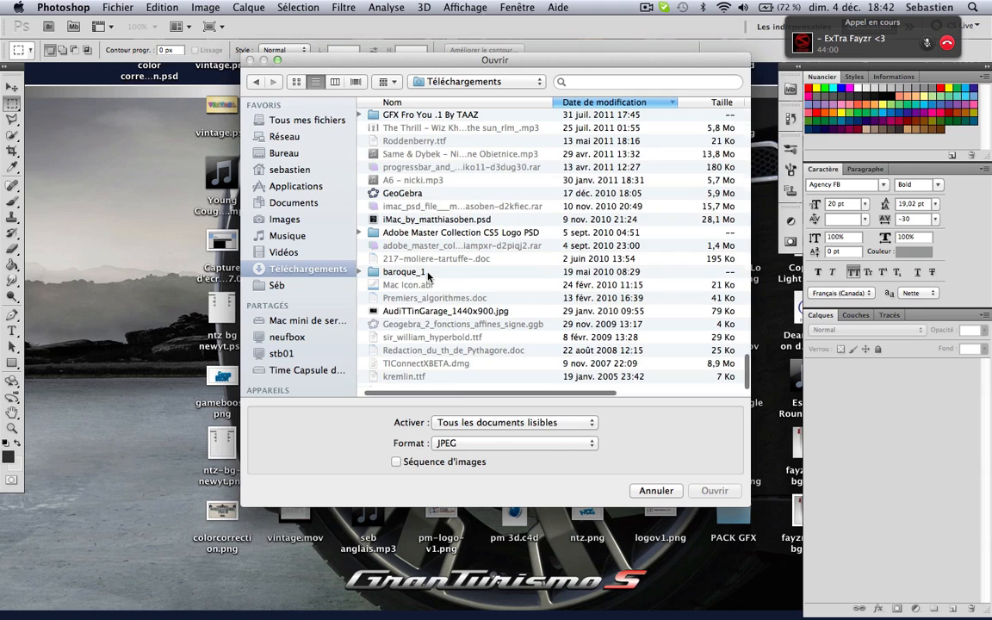
scroll(428, 277, up, 10)
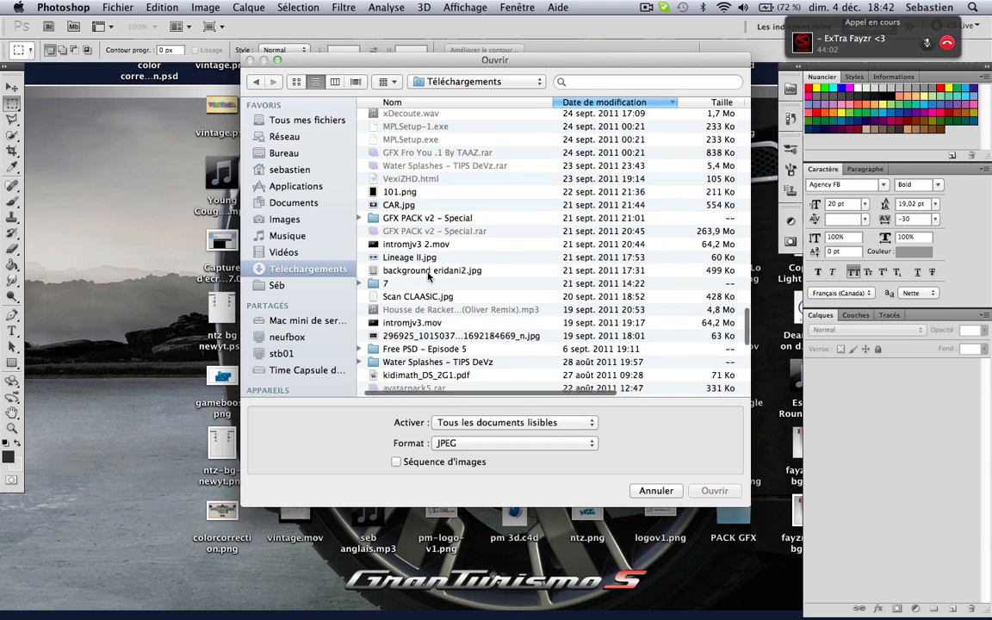
click(283, 152)
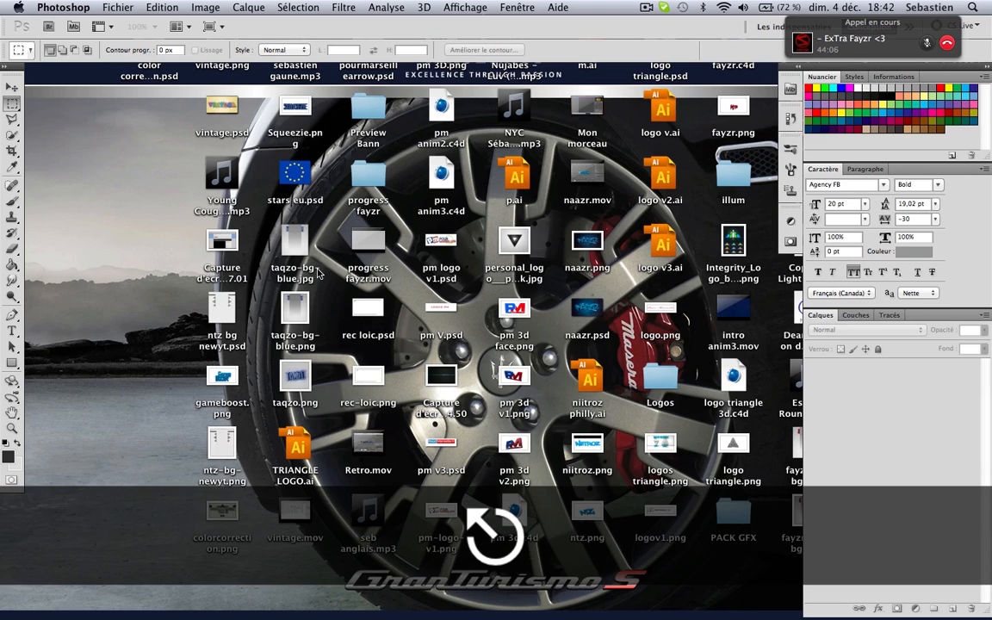
Start opening a file from Téléchargements and preview the images one after another, beginning with IMG_04122011_182646.png
key(super+o)
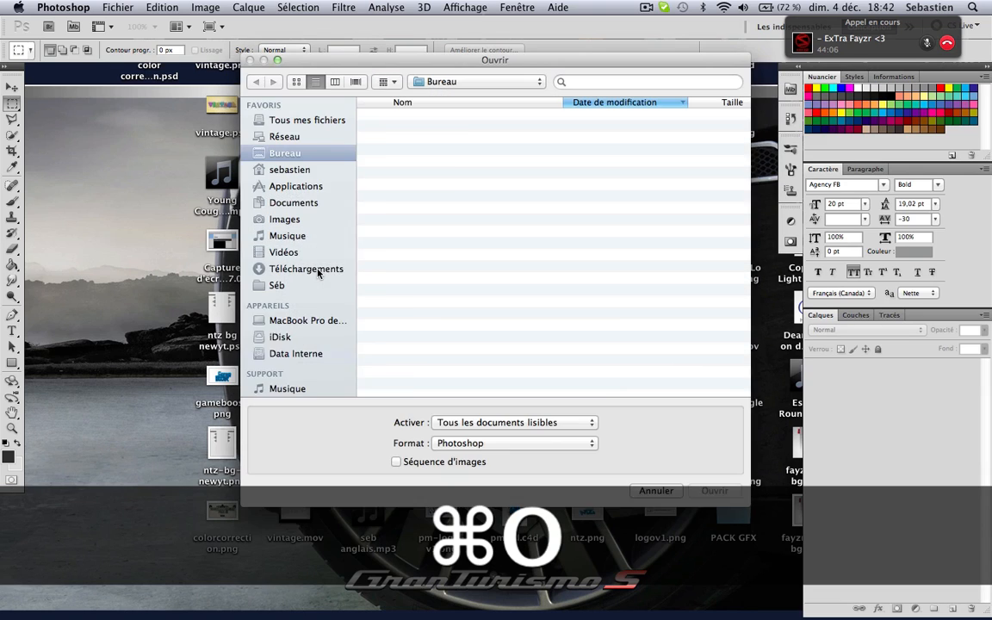
click(288, 268)
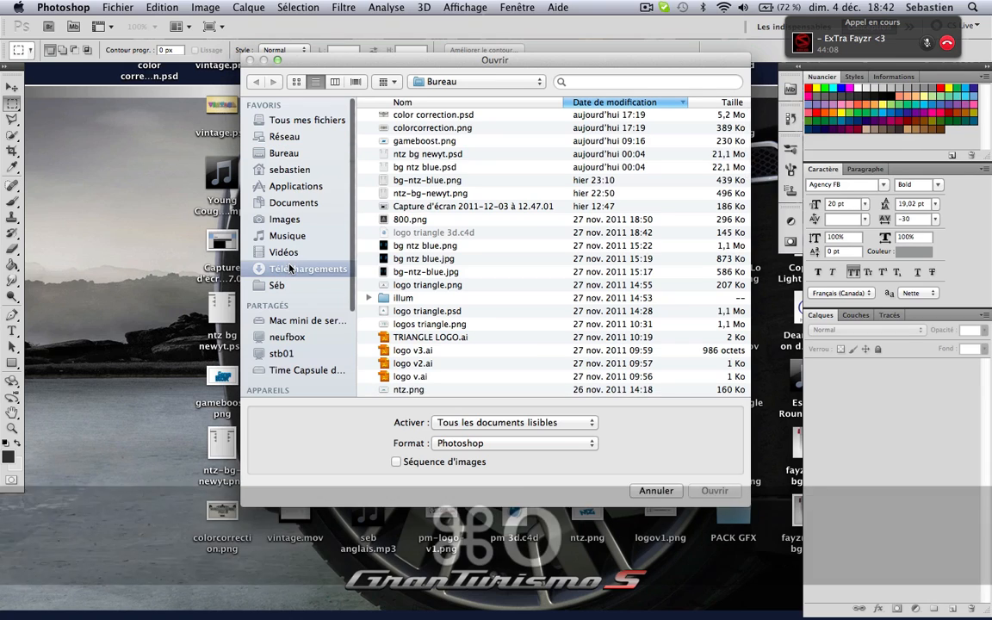
click(401, 128)
key(space)
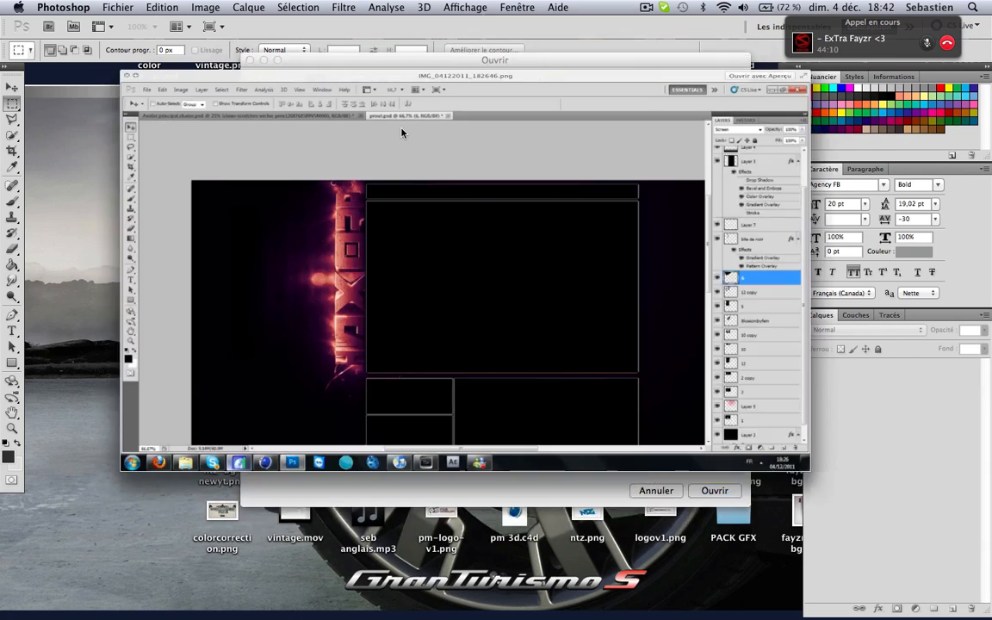
key(Down)
key(Down)
key(Down)
key(Down)
key(Down)
key(Down)
key(Down)
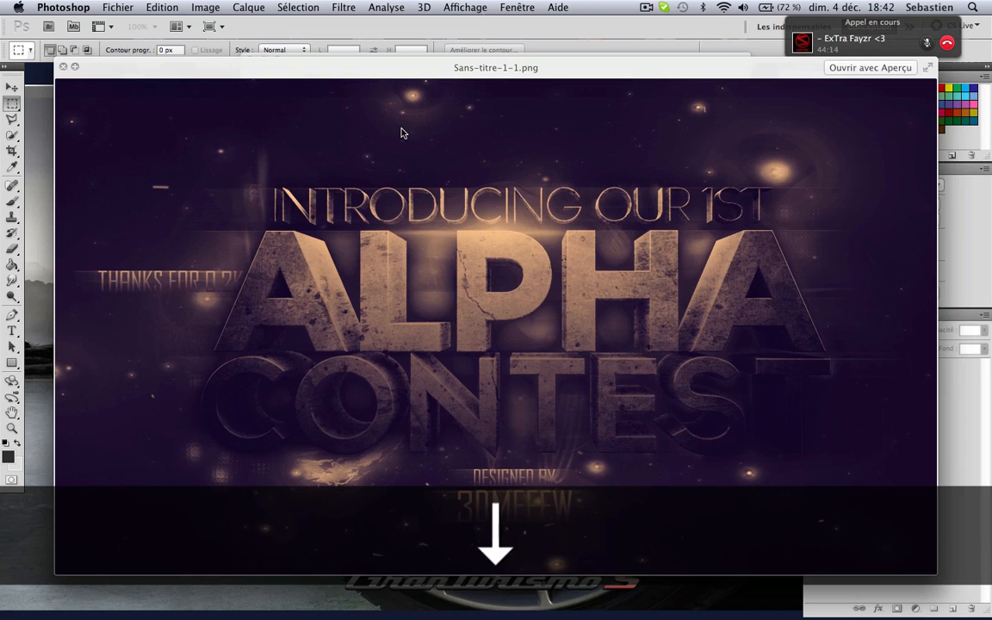
key(Down)
key(space)
key(Down)
key(Down)
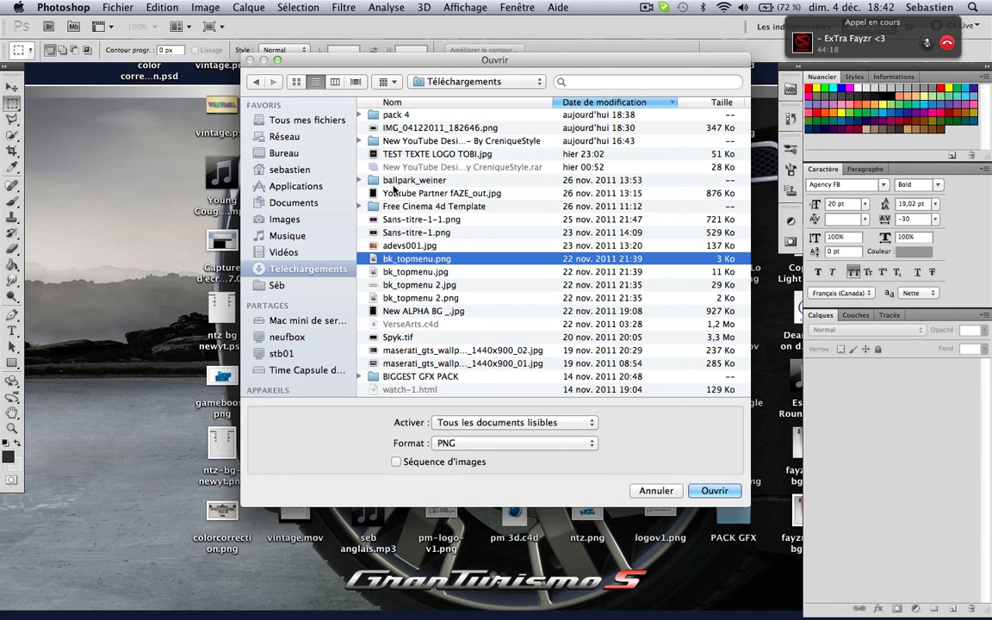
Preview the Spartan mascot 2.png in the pack 4 folder and open it, discarding the embedded colour profile
double_click(395, 115)
click(395, 115)
key(space)
key(Down)
key(Down)
key(Down)
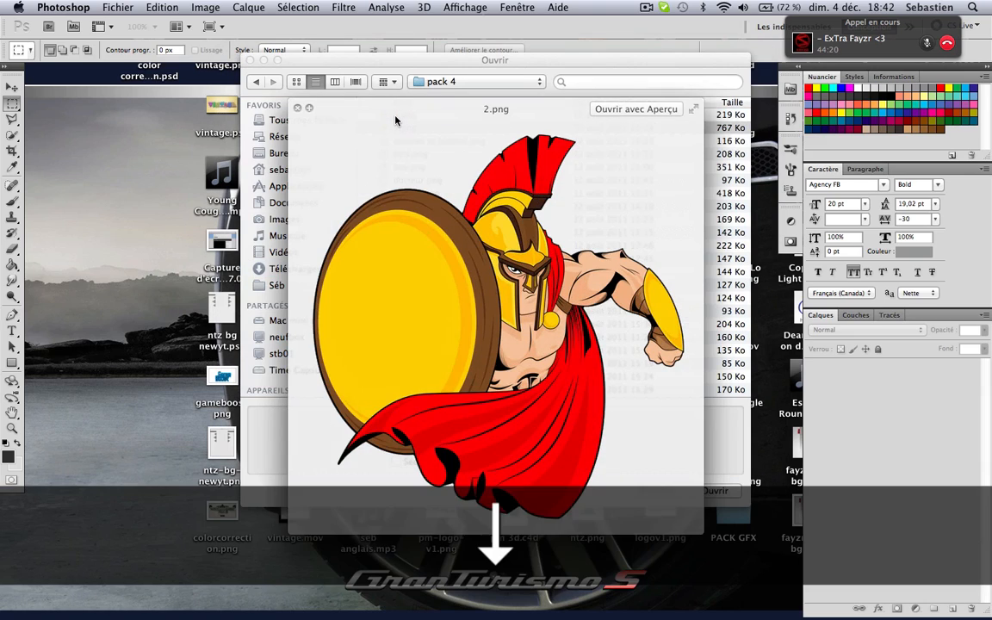
key(Up)
key(Up)
key(Up)
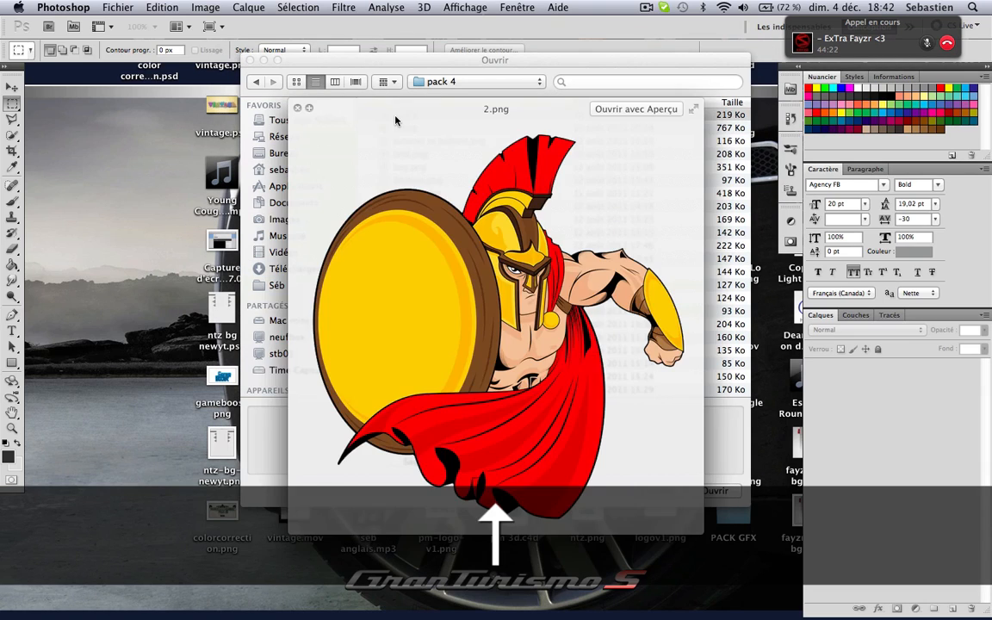
key(space)
key(Return)
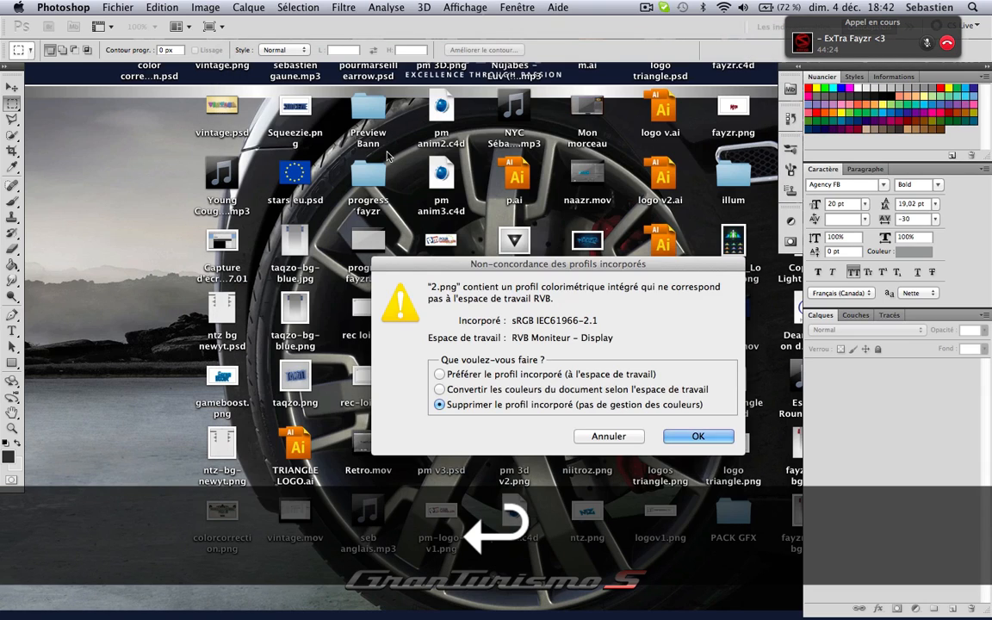
key(Return)
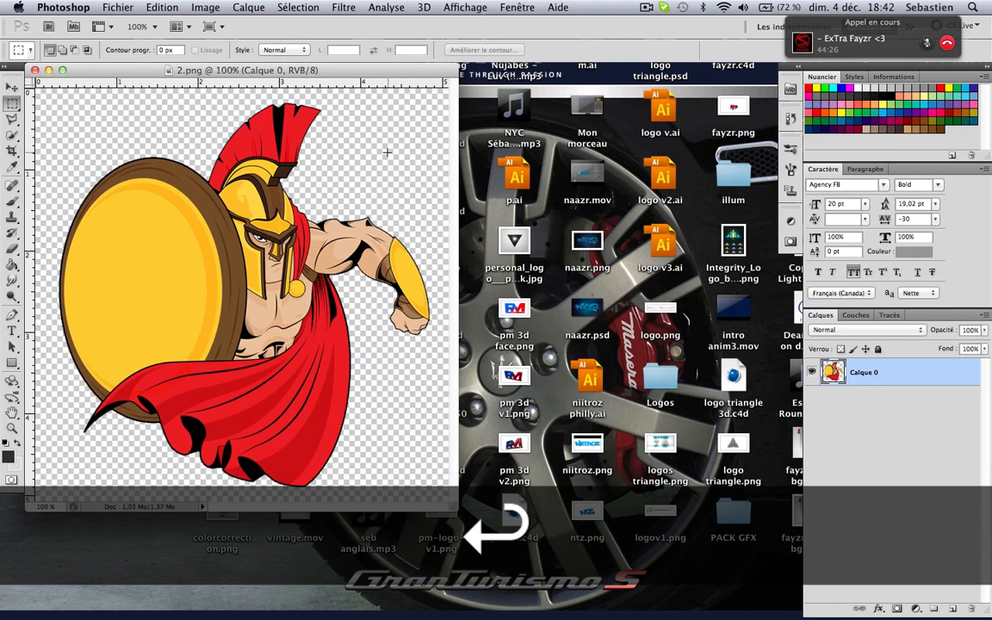
Create a new blank document 800 pixels wide and 800 pixels high
key(super+n)
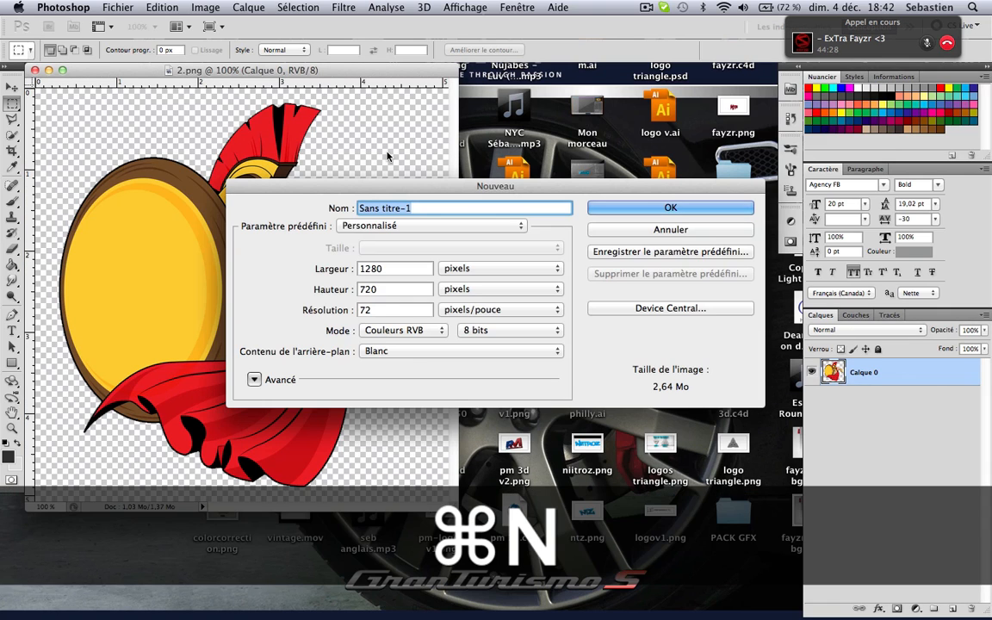
key(Tab)
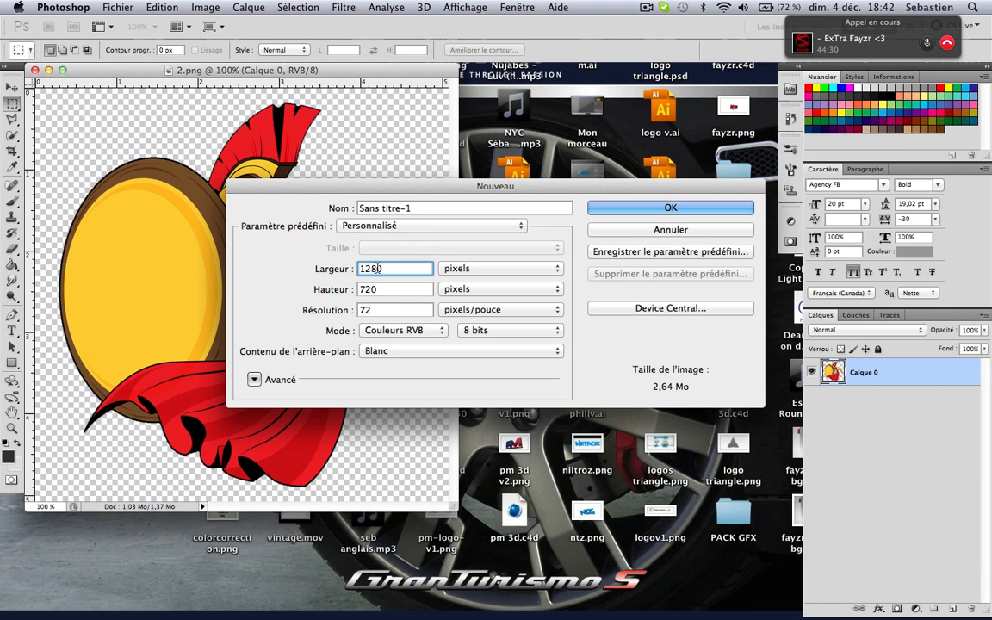
text(800)
key(Tab)
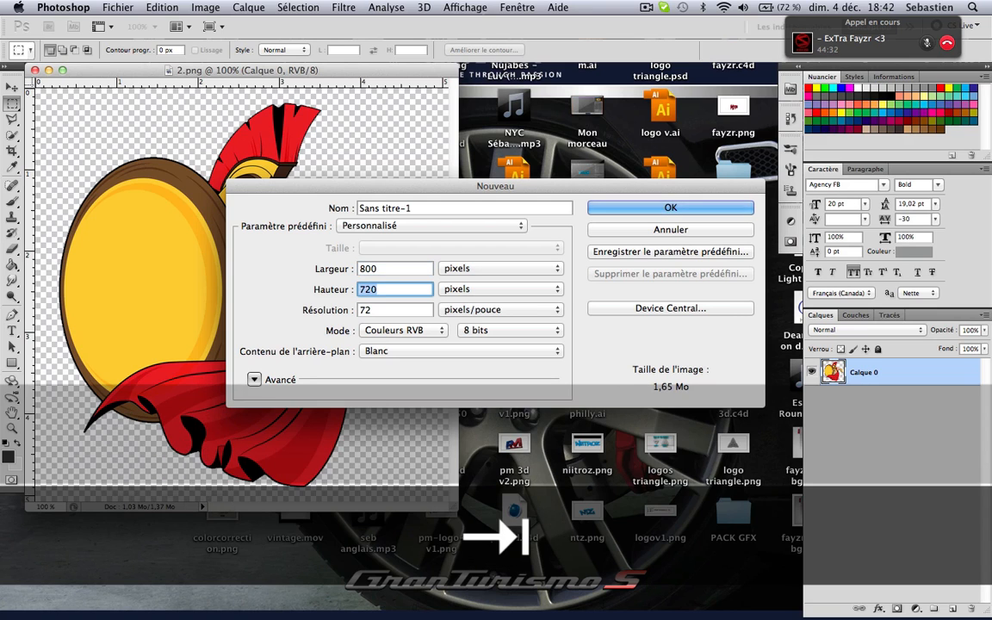
text(800)
key(Return)
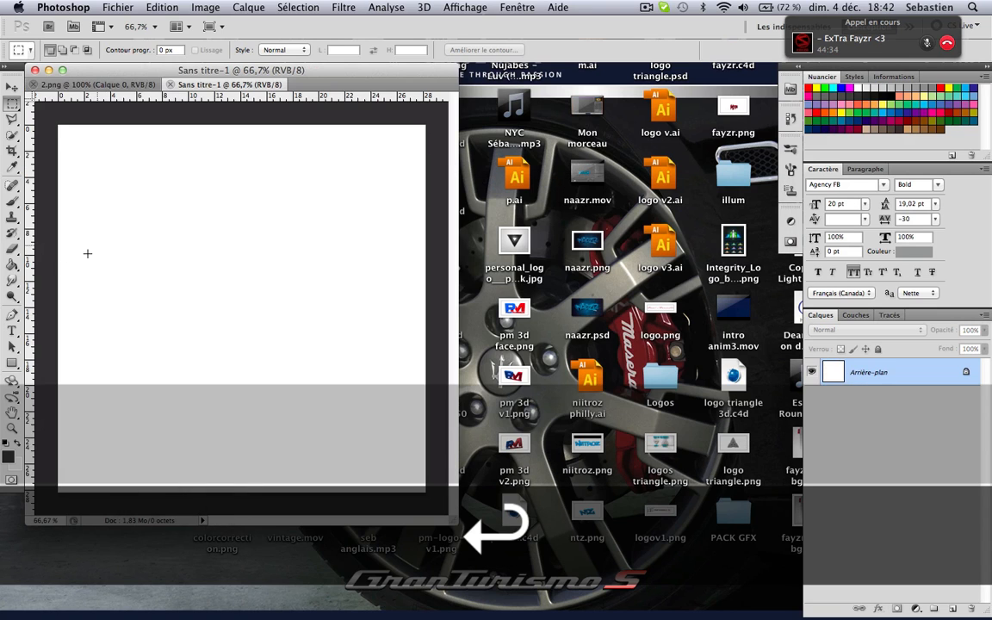
Copy the Spartan mascot from 2.png into the new blank document
click(155, 86)
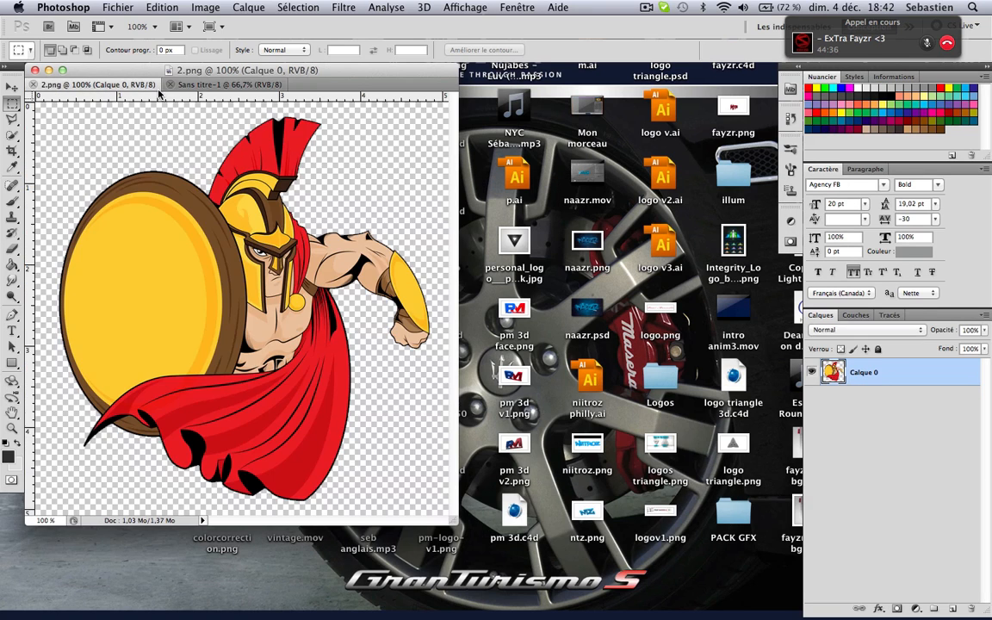
key(v)
drag(212, 212, 237, 248)
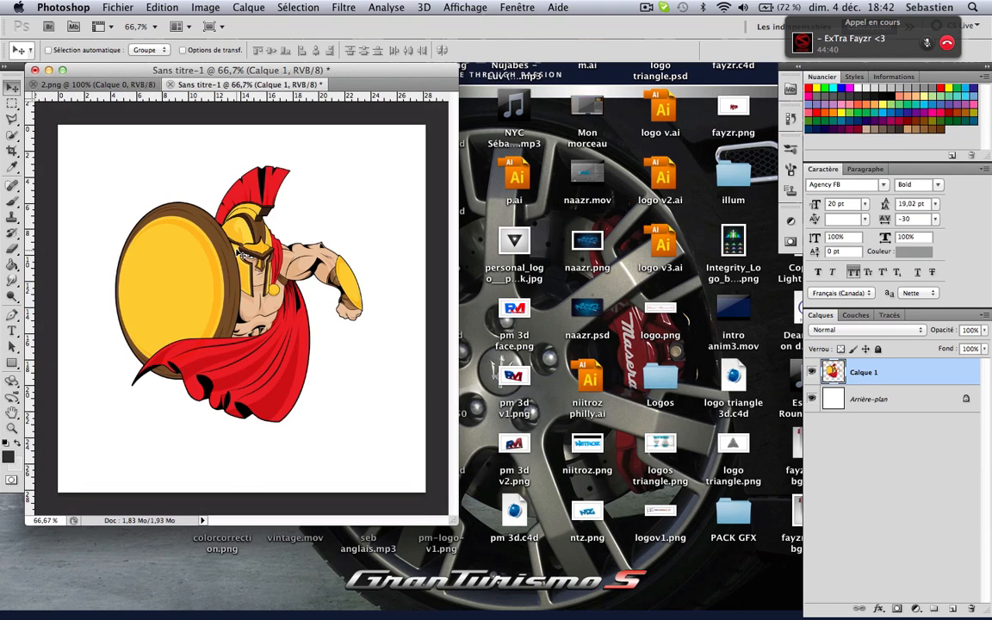
Add a vertical guide at 400 px in the new document
click(386, 7)
mouse_move(457, 5)
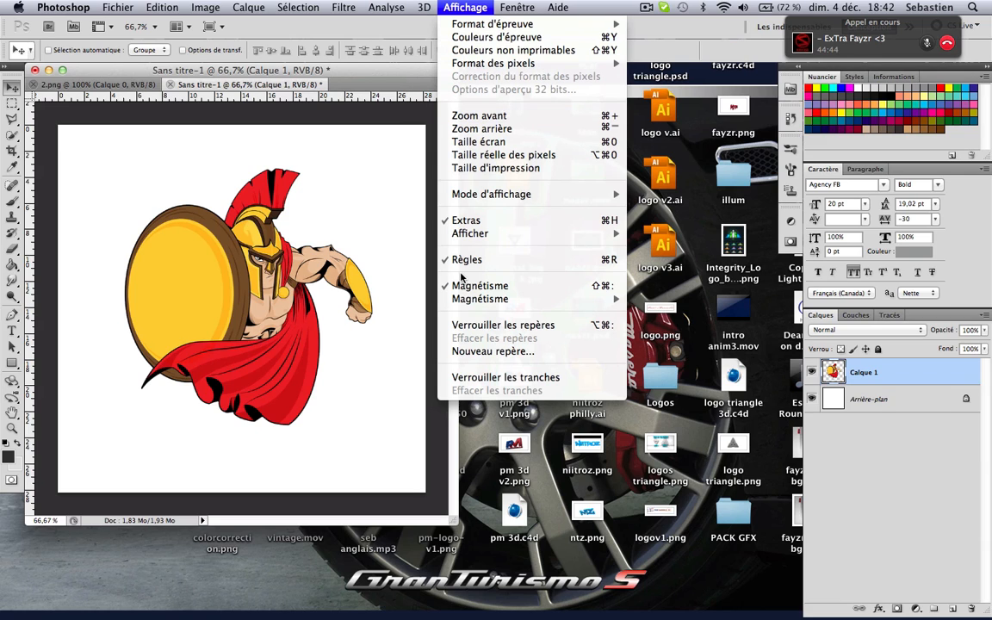
click(469, 353)
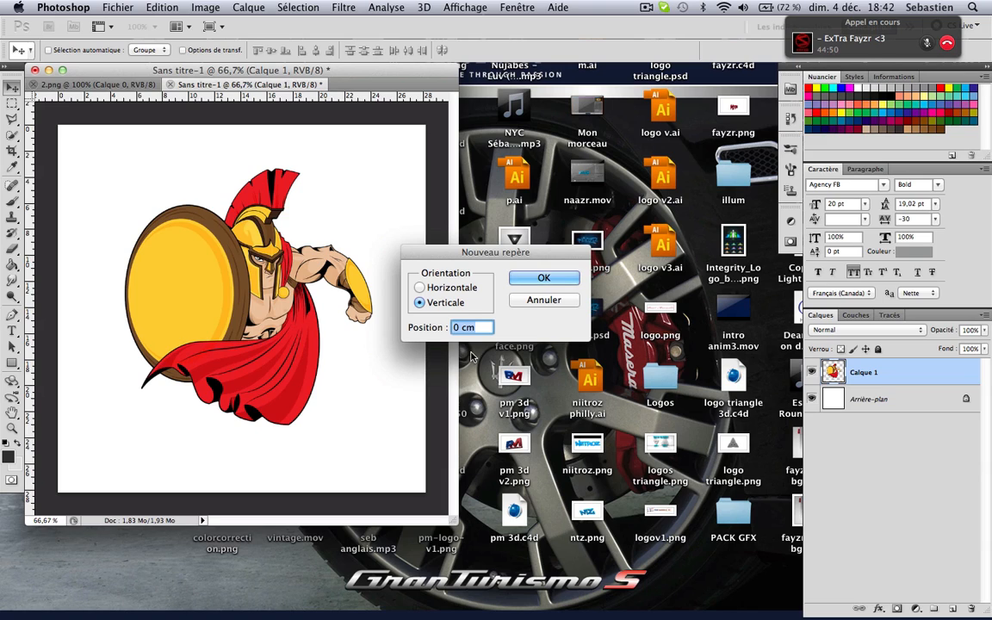
key(shift)
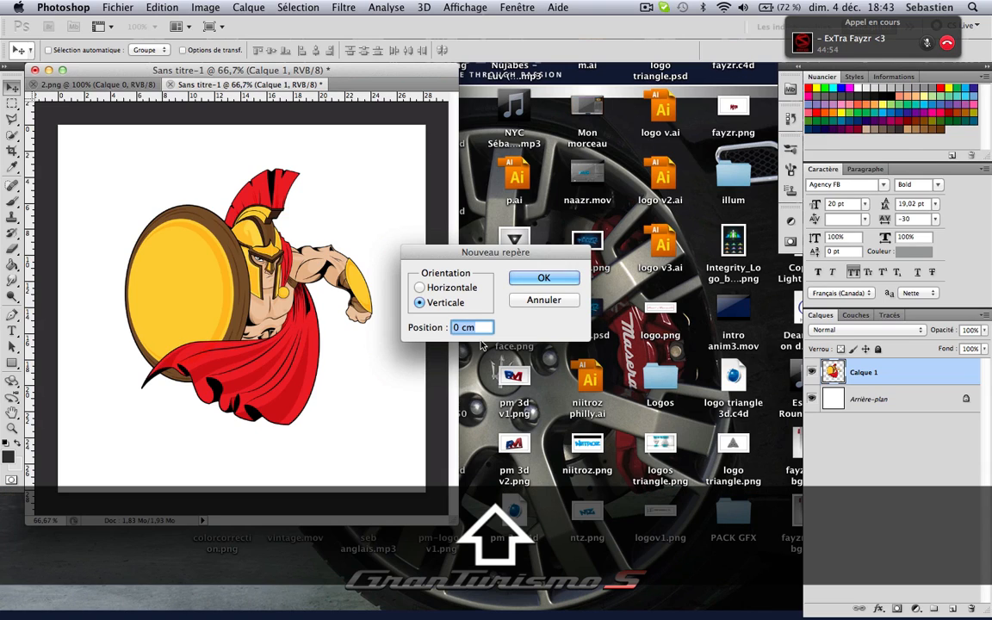
text(440)
key(BackSpace)
key(BackSpace)
text(00 px)
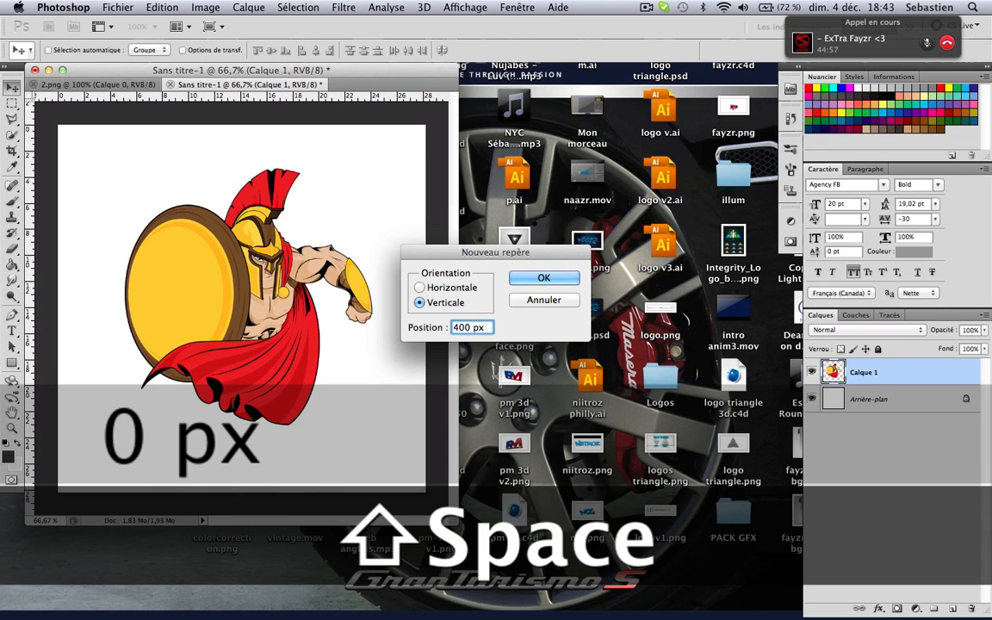
key(Return)
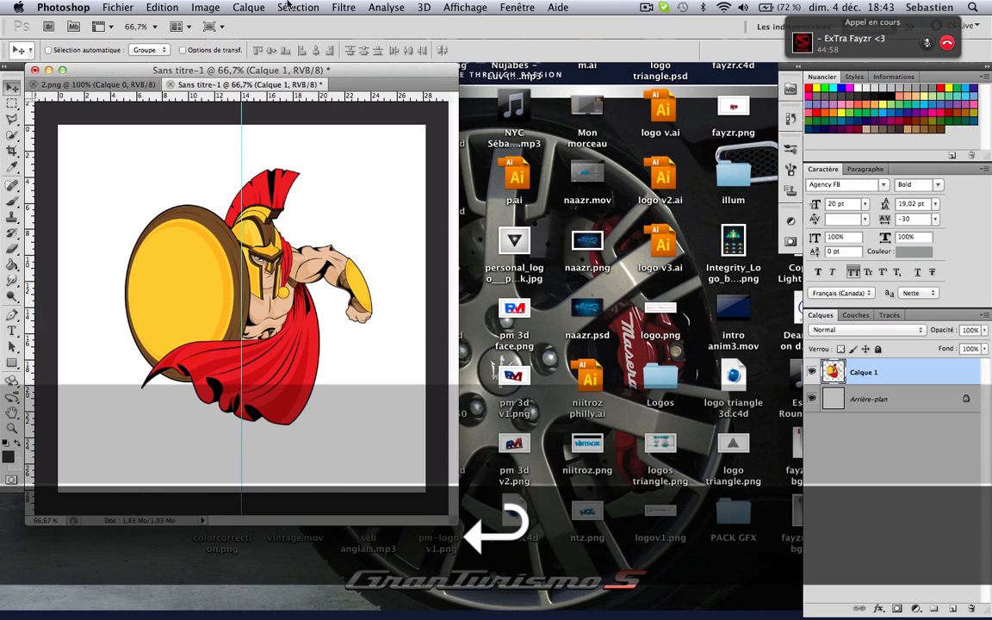
Add a horizontal guide at 400 px in the new document
click(465, 7)
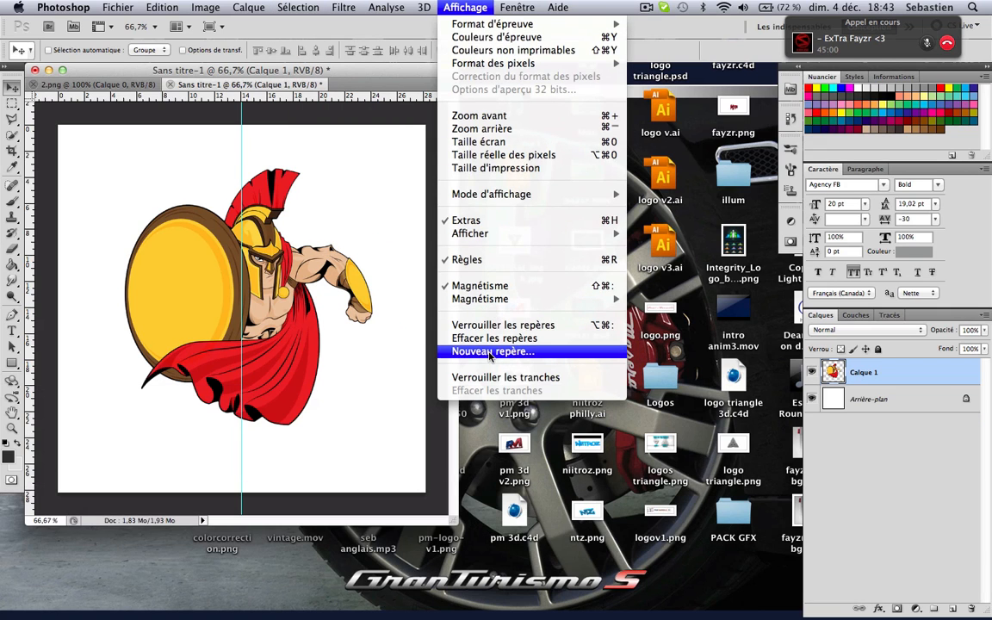
click(491, 351)
text(400 px)
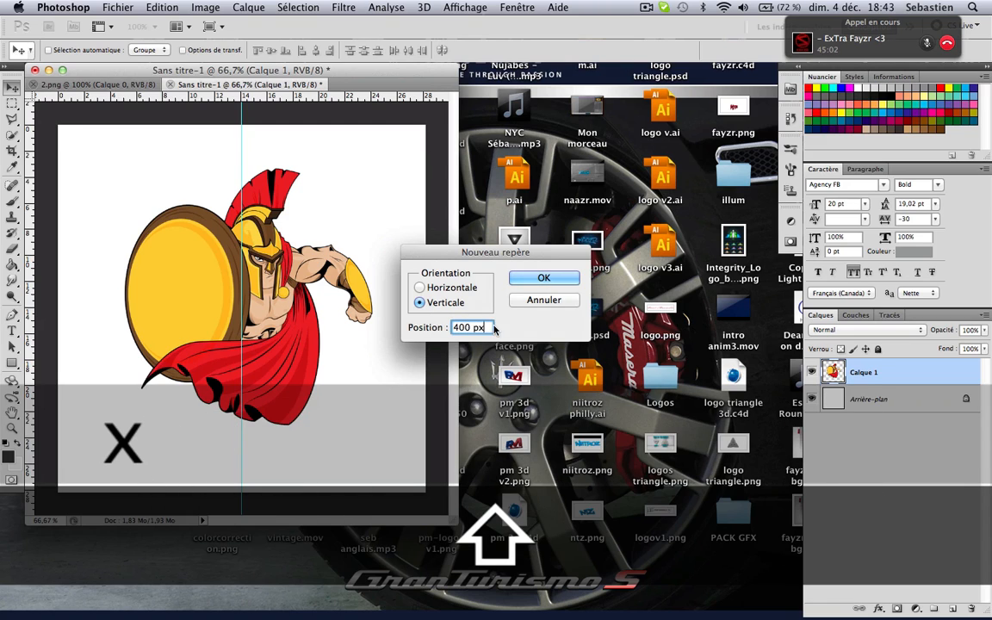
click(444, 287)
key(Return)
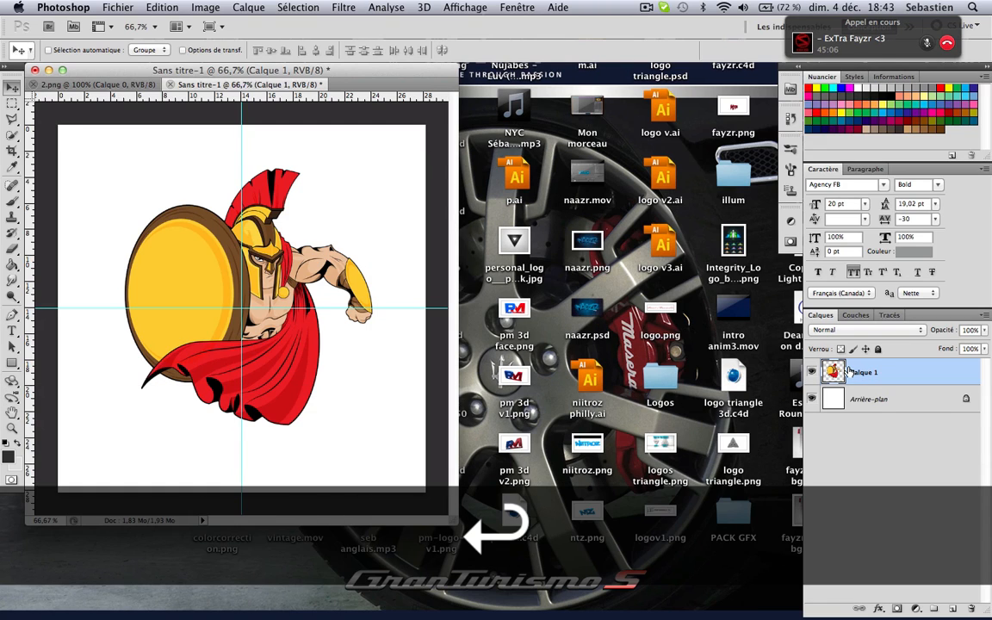
Move the mascot left and down with Free Transform so its centre lies about on the guides' intersection
key(super)
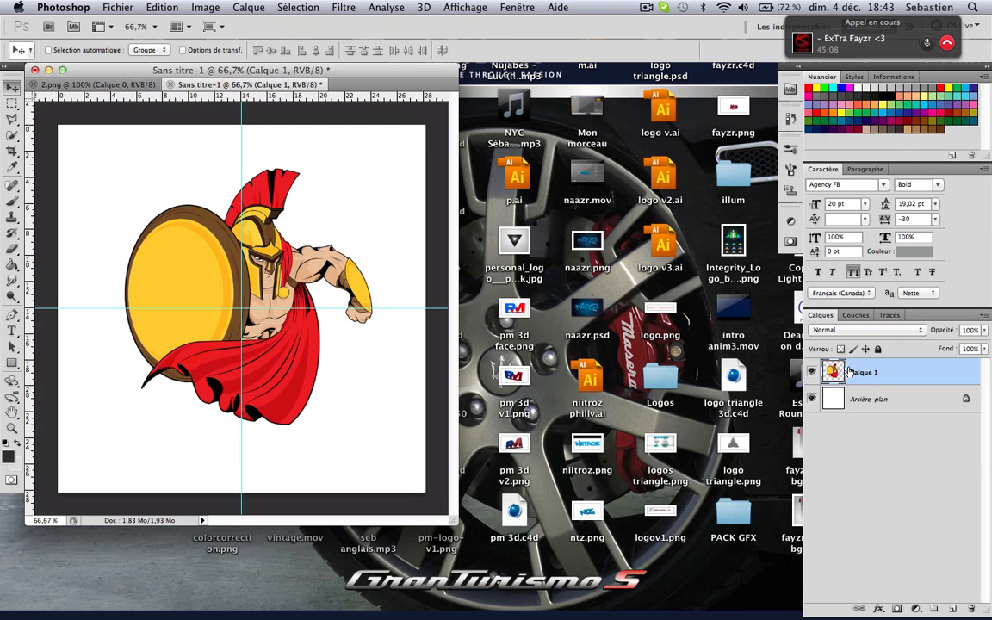
key(super+t)
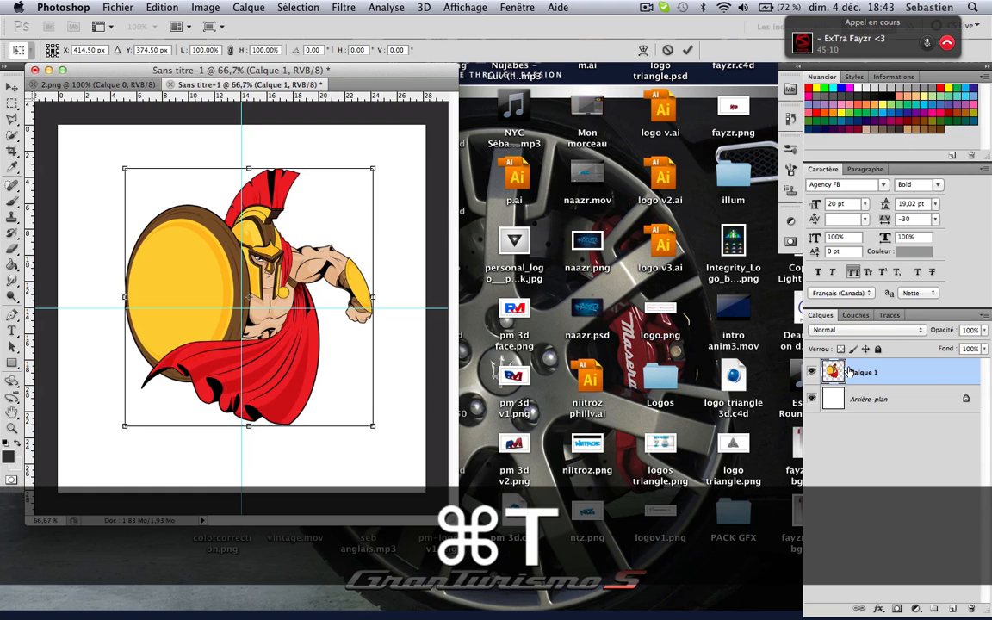
key(Left)
key(Left)
key(Left)
key(Left)
key(Left)
key(Left)
key(Left)
key(Left)
key(Left)
key(Left)
key(Left)
key(Left)
key(Left)
key(Left)
key(Left)
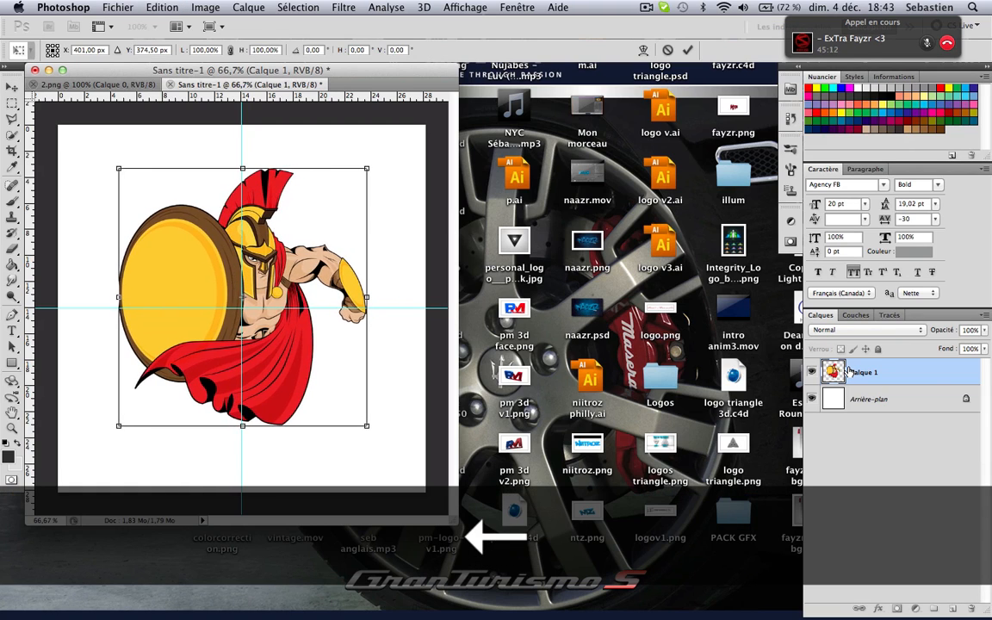
key(Left)
key(Down)
key(Down)
key(Down)
key(Down)
key(Down)
key(Down)
key(Down)
key(Down)
key(Down)
key(Down)
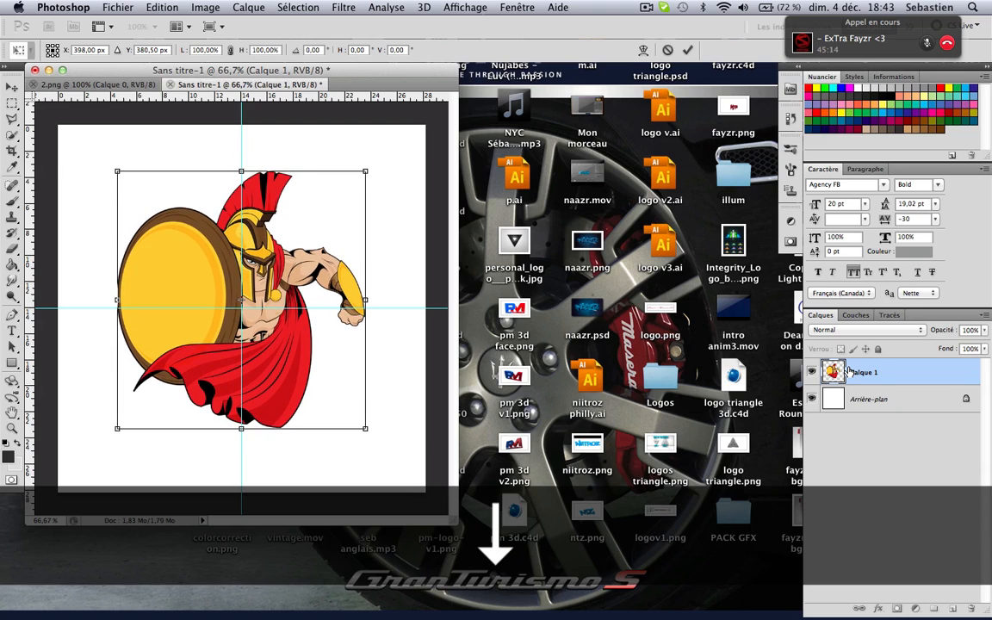
key(Down)
key(Down)
key(Down)
key(Down)
key(Down)
key(Down)
key(Down)
key(Down)
key(Return)
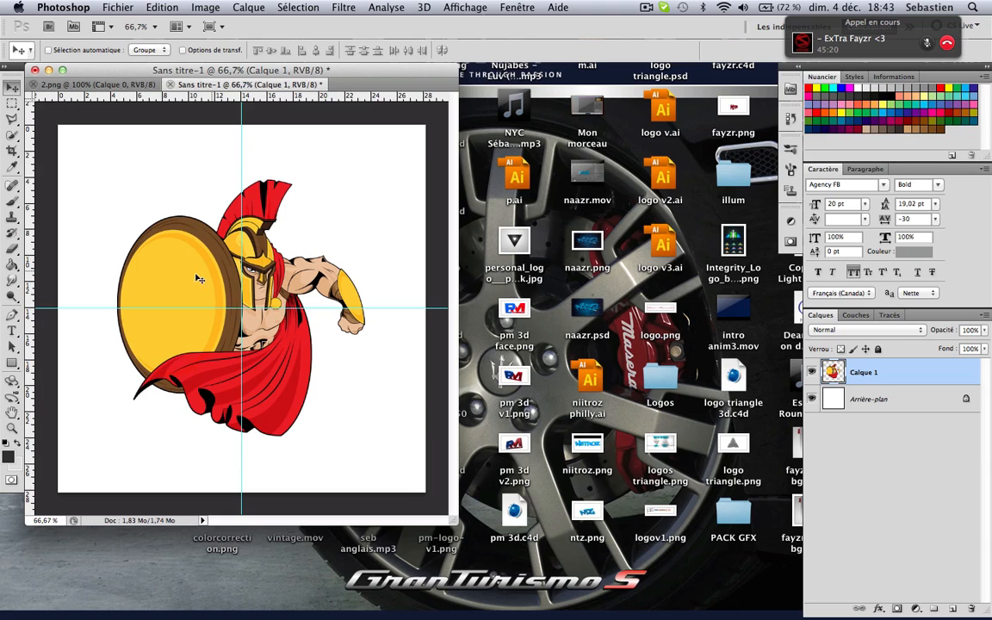
Try scaling the mascot unevenly to about 92% width and 20% height, and undo the transformation
click(11, 88)
key(super+t)
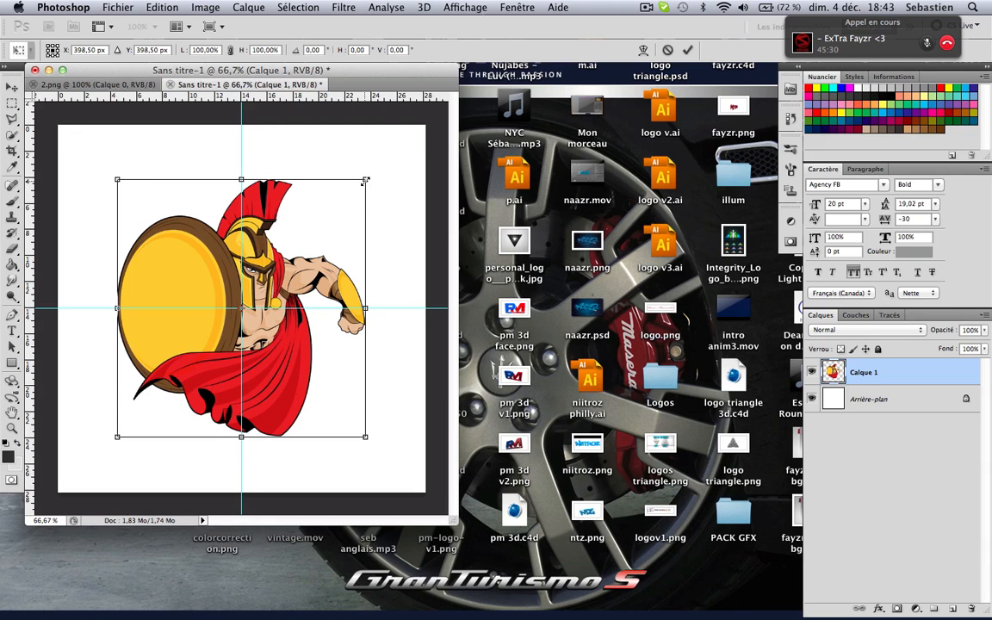
drag(365, 181, 348, 391)
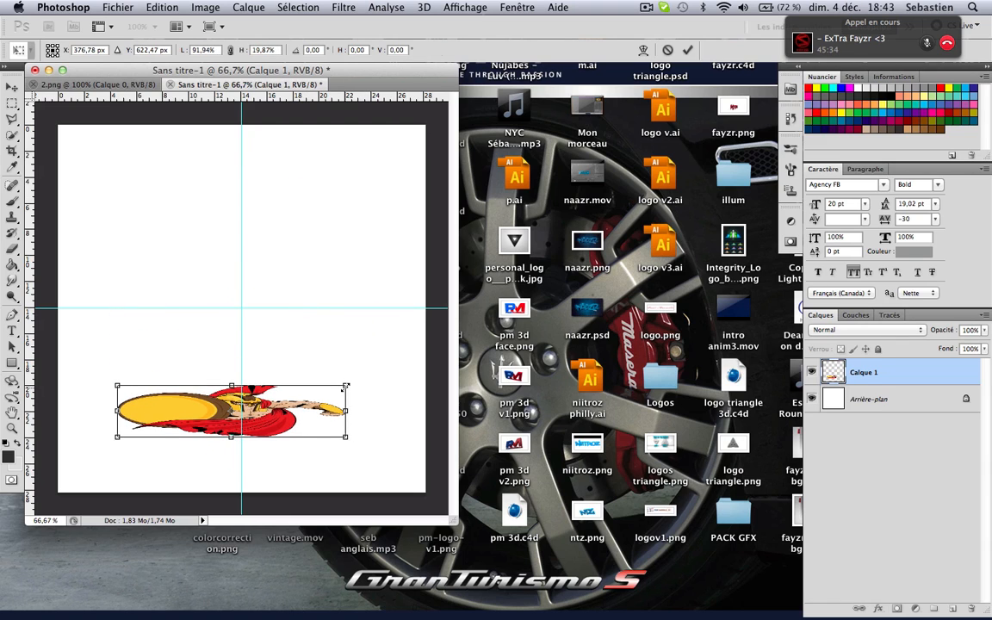
key(Return)
key(super+z)
Scale the mascot proportionally to about 107% and keep it centred on the guides' intersection
key(super+t)
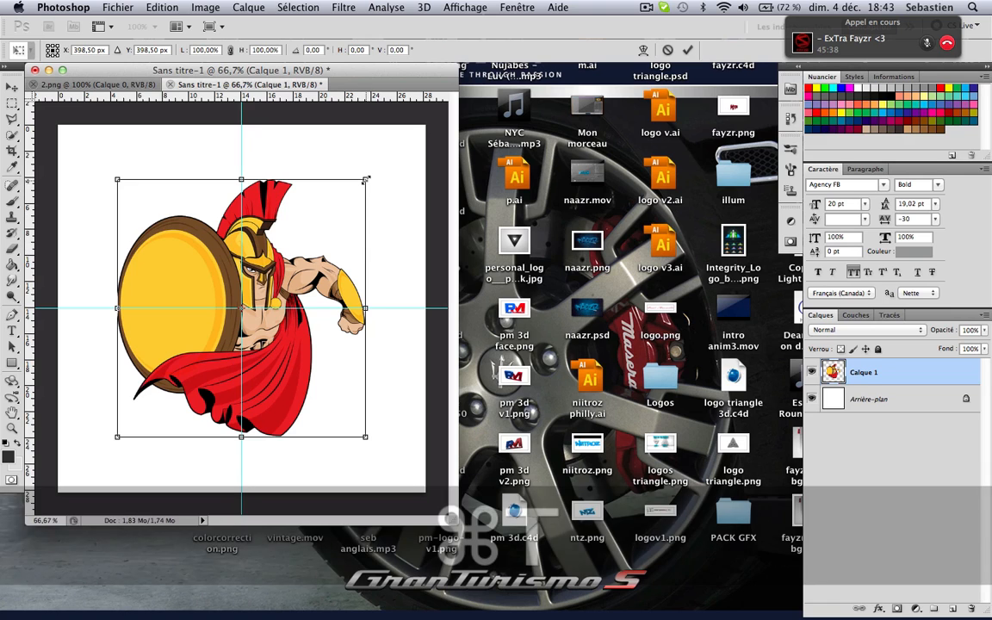
drag(365, 177, 394, 177)
drag(321, 209, 312, 219)
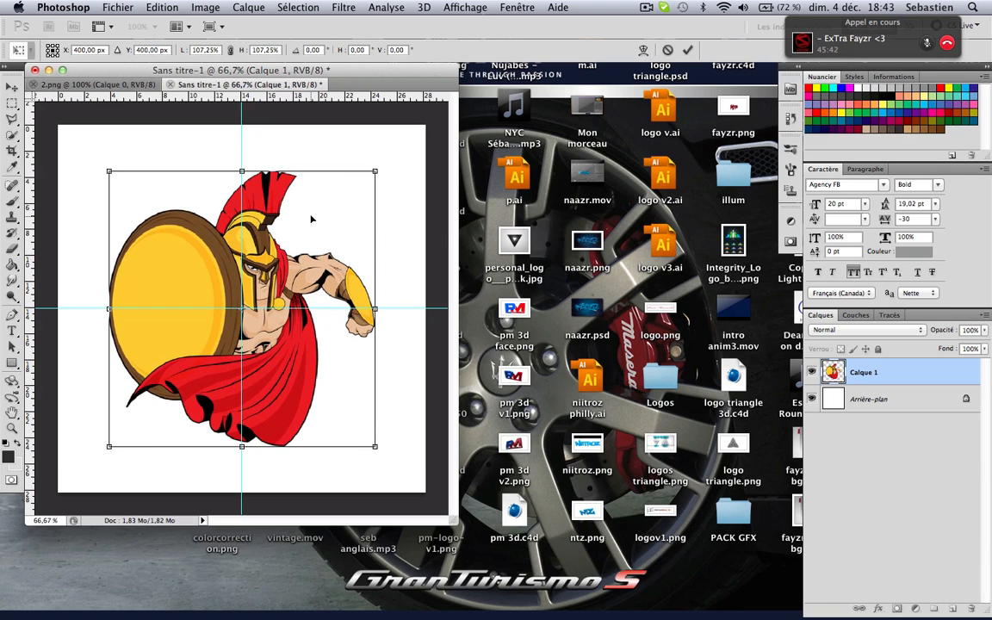
key(Up)
key(Left)
key(Return)
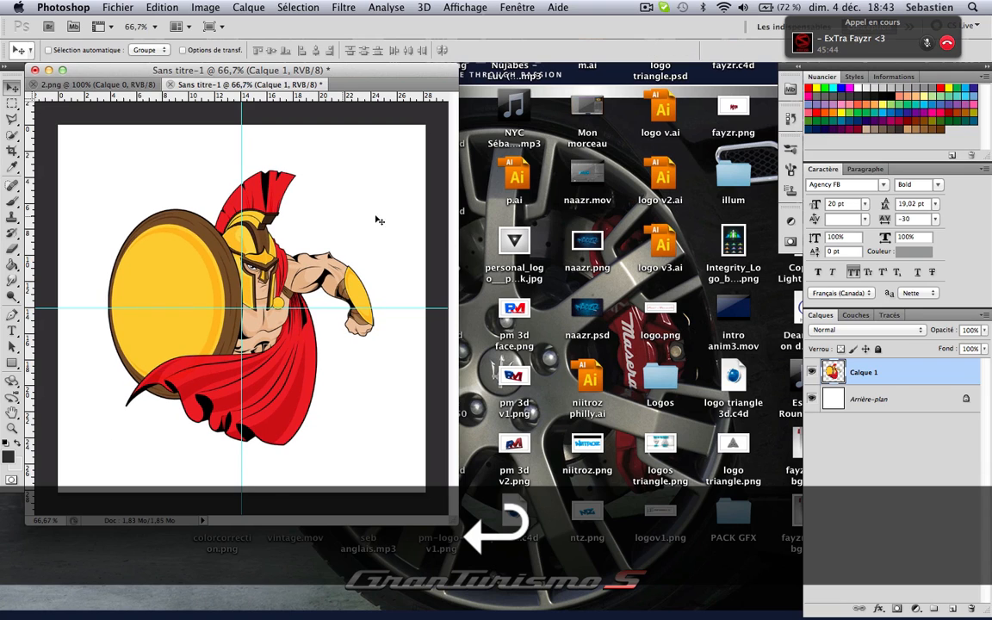
Shift the mascot upward above the document's centre, keeping it aligned with the vertical guide
key(v)
key(Up)
key(Up)
key(super+t)
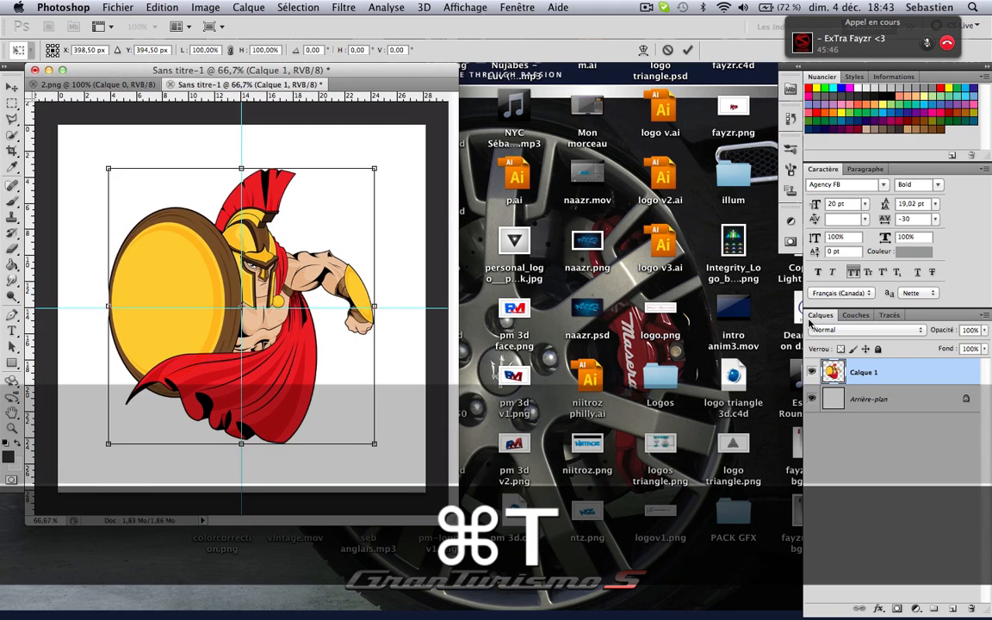
key(shift+Up)
key(shift+Up)
key(shift+Up)
key(Return)
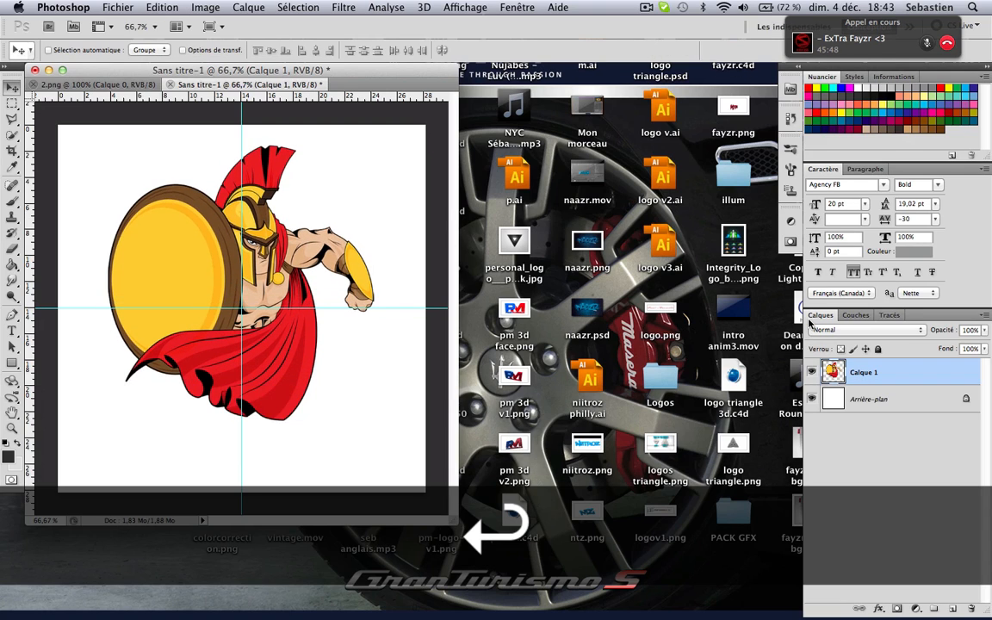
key(Down)
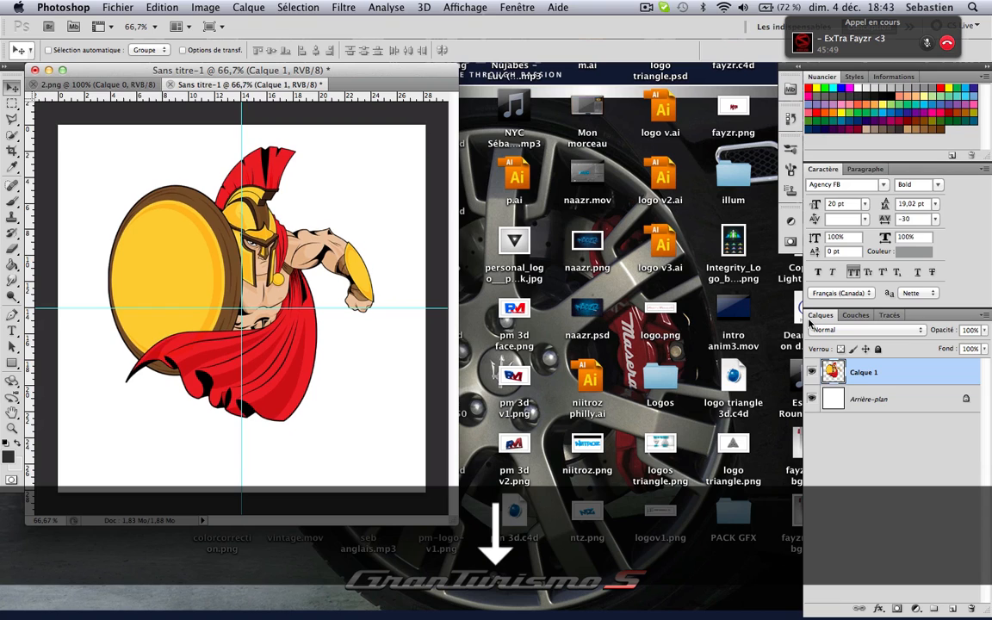
Convert the background into a normal layer and fill it with a very dark grey
double_click(941, 408)
key(Return)
key(g)
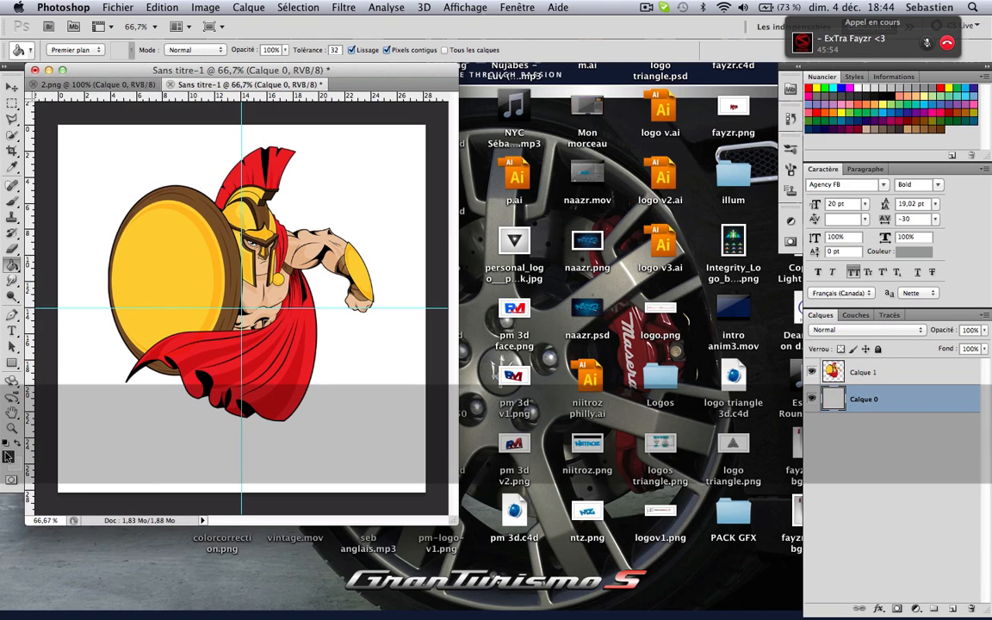
key(x)
click(10, 457)
click(116, 439)
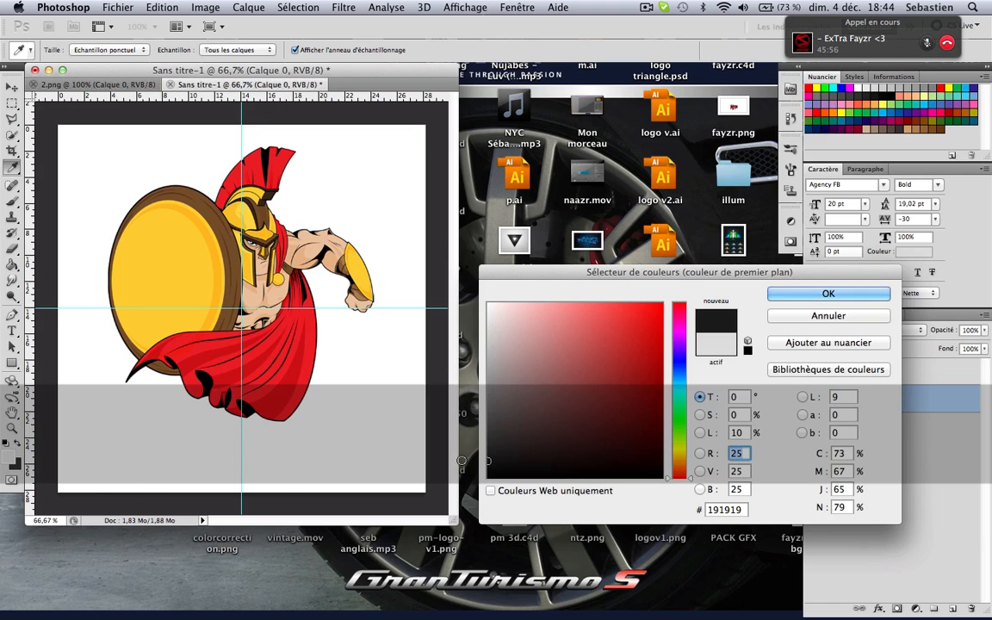
click(455, 459)
key(Return)
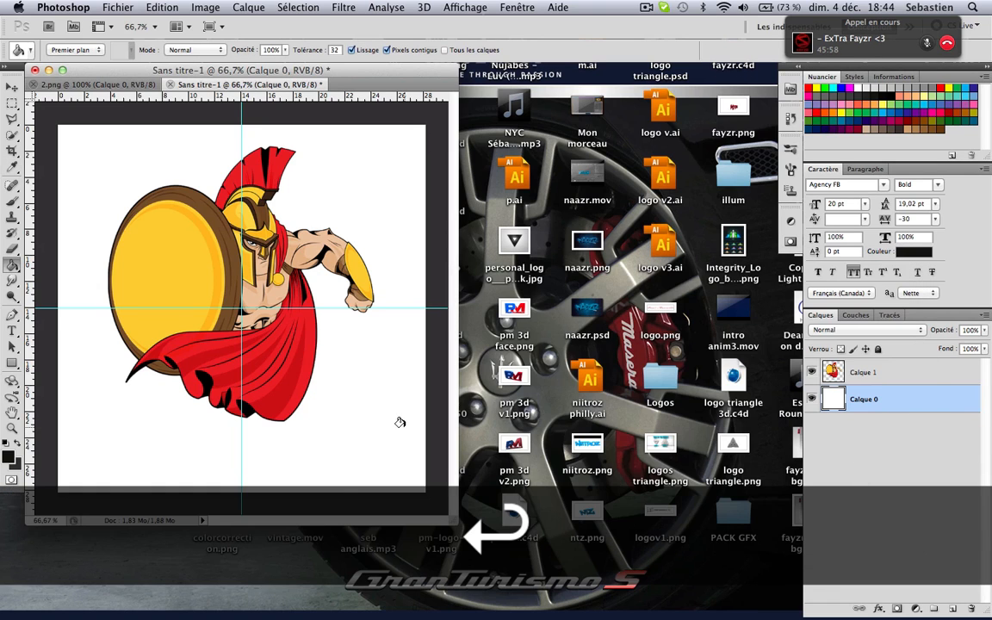
click(399, 423)
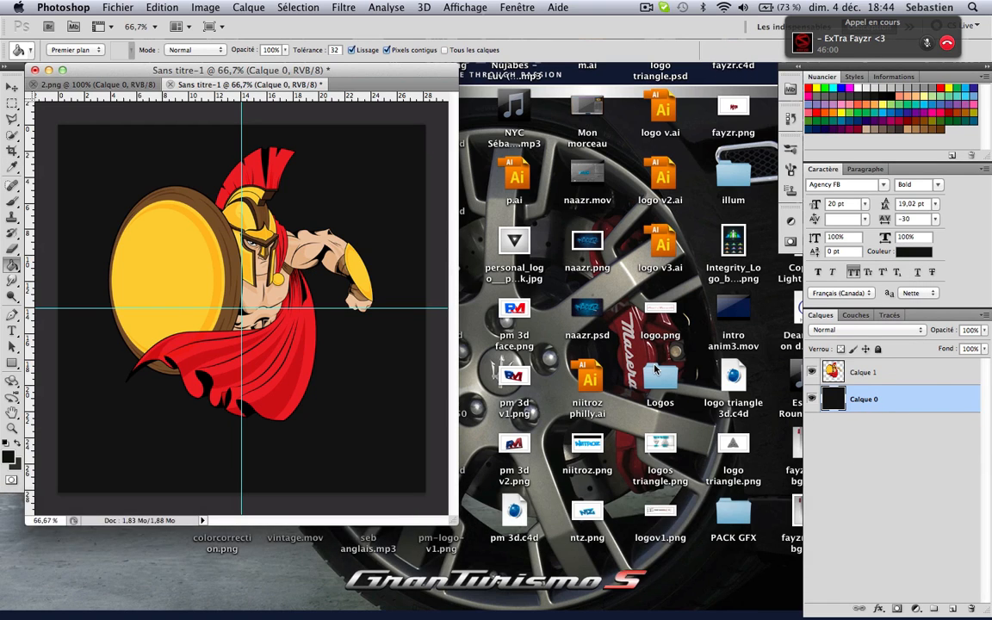
Add a new empty layer between the dark background and the mascot layer
key(super+shift+n)
key(Return)
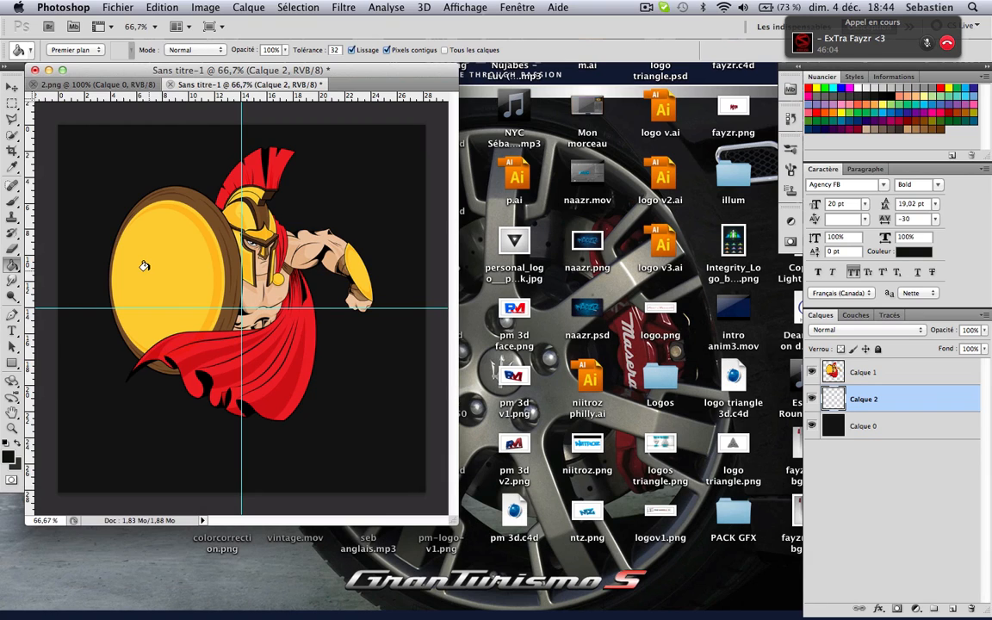
key(shift)
click(12, 266)
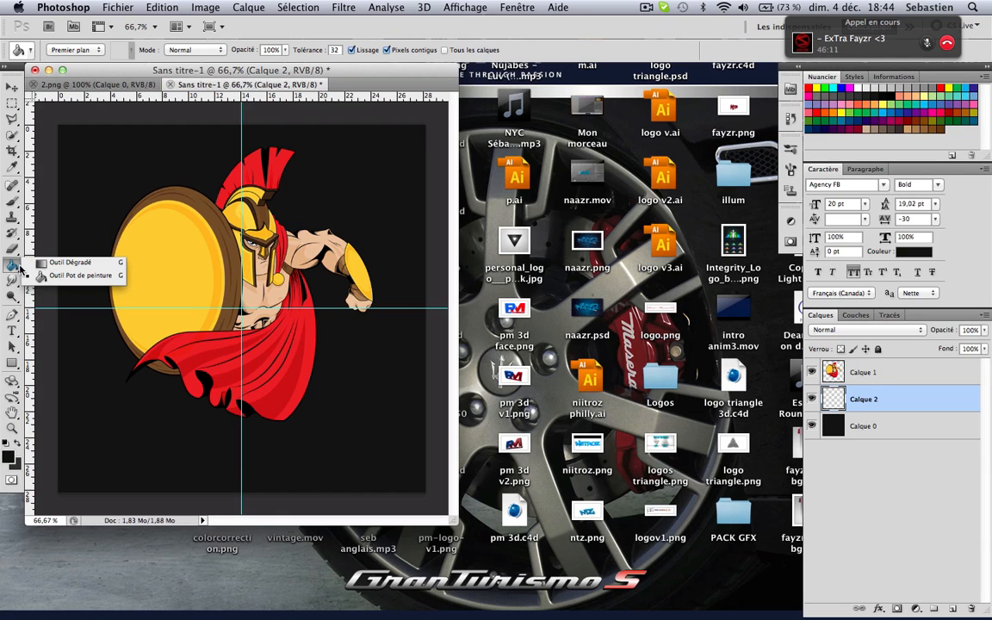
click(12, 134)
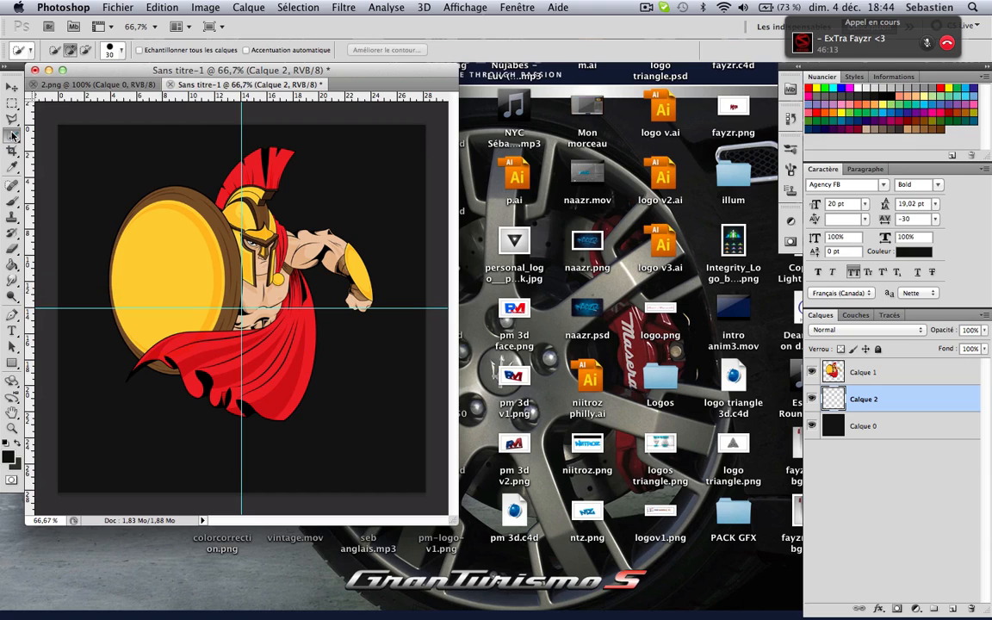
Set up the Brush tool with a soft round tip, 0% hardness and a size of 1300 px
click(12, 230)
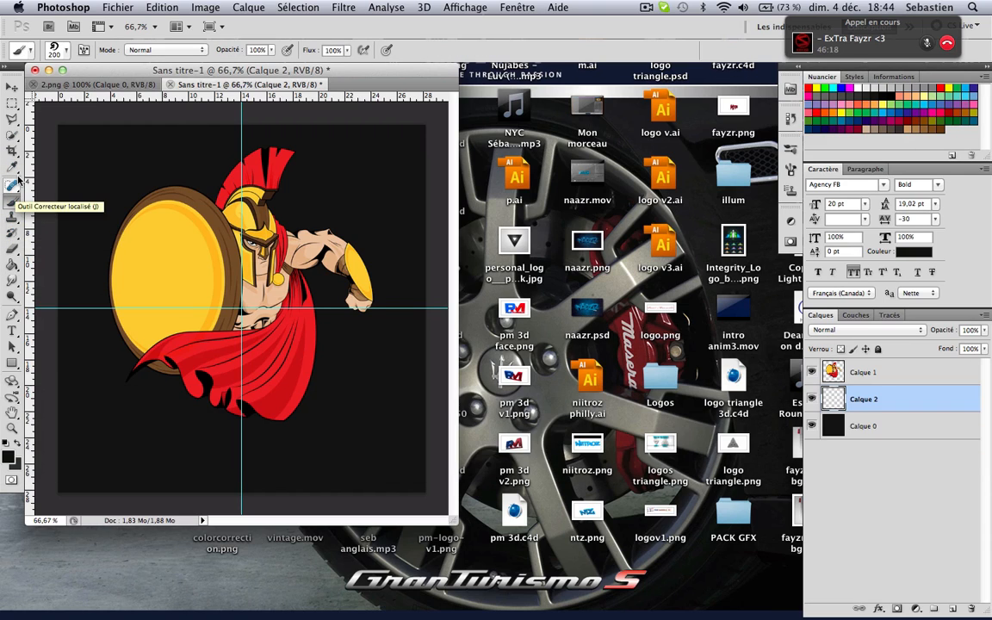
click(57, 50)
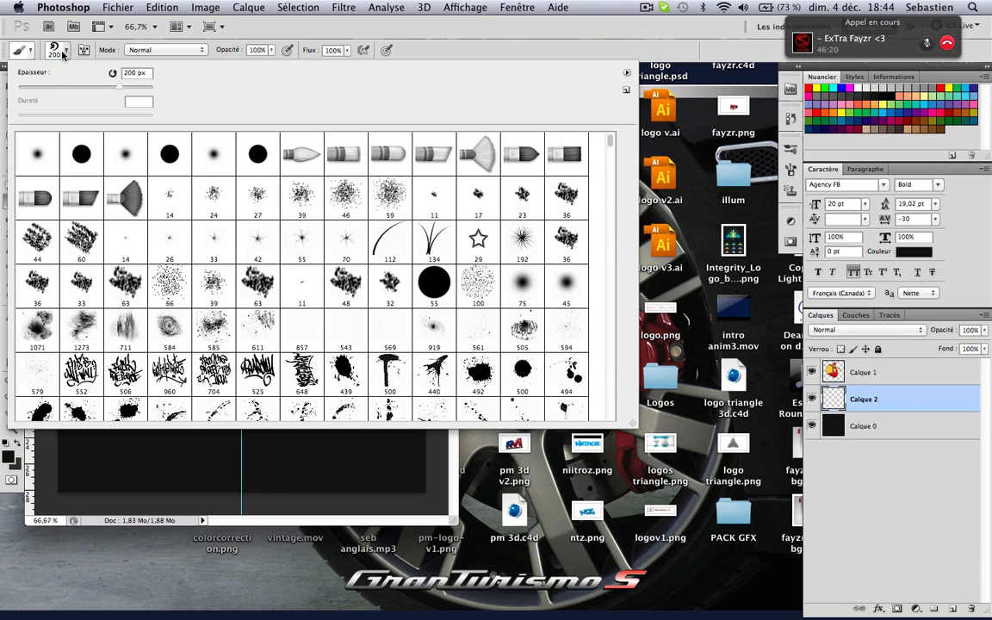
click(50, 153)
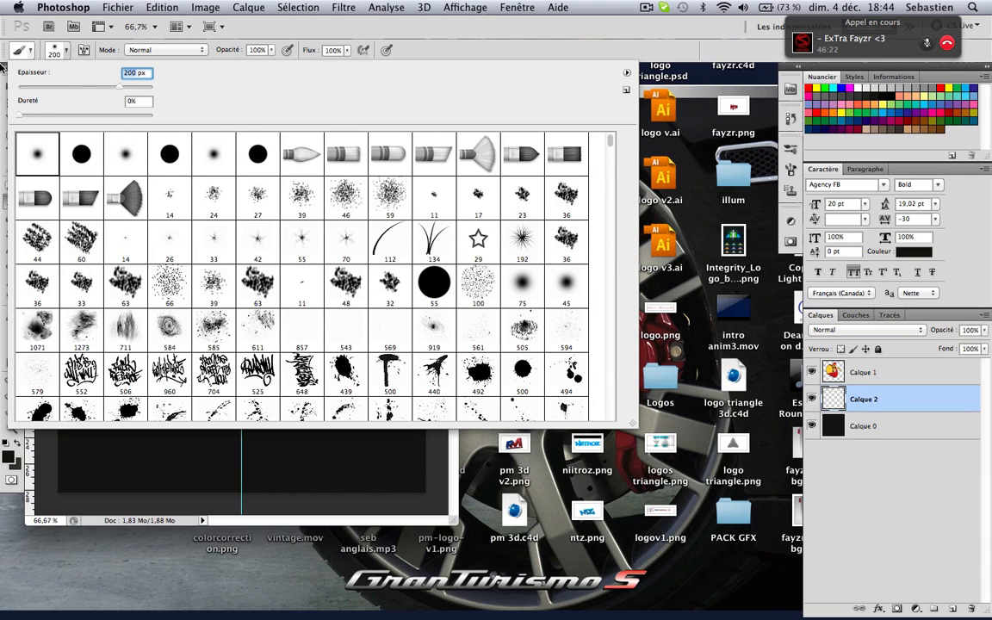
text(1300)
key(Return)
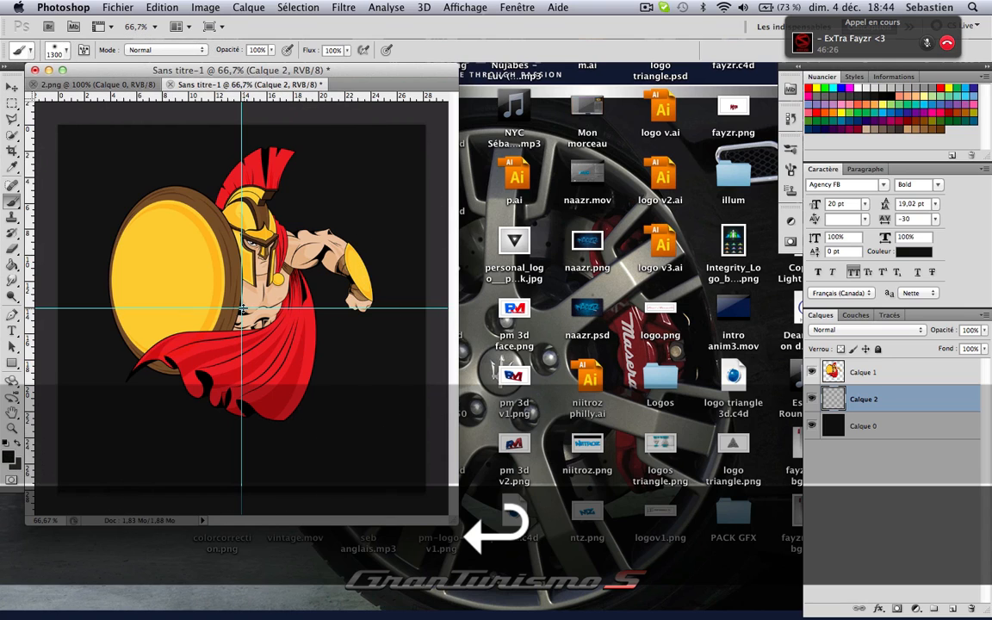
key(super)
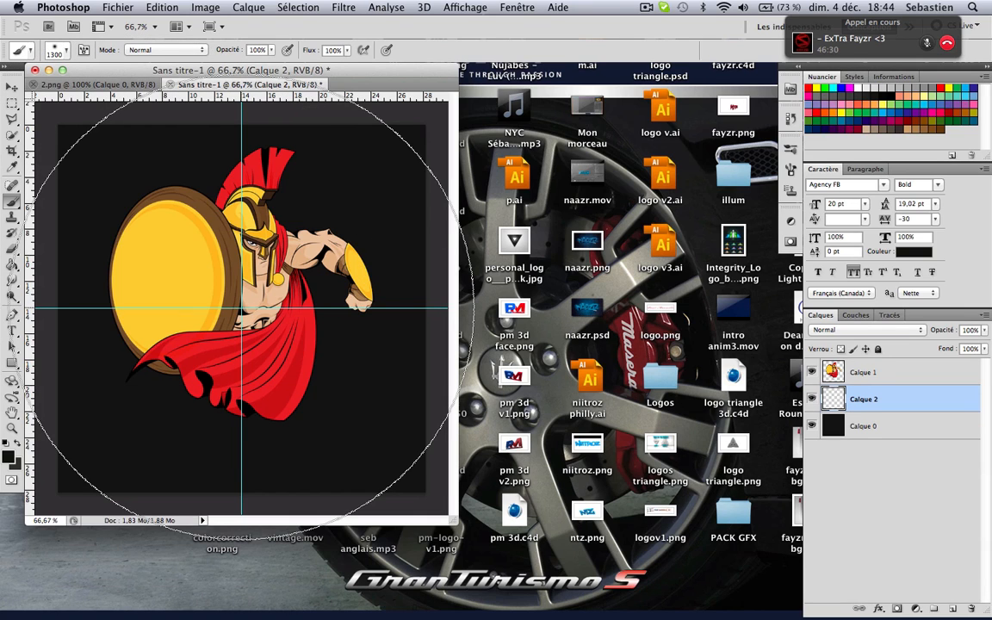
Paint one soft dark-grey brush spot at the guides' intersection on Calque 2, using the lighter of the two current colours
key(x)
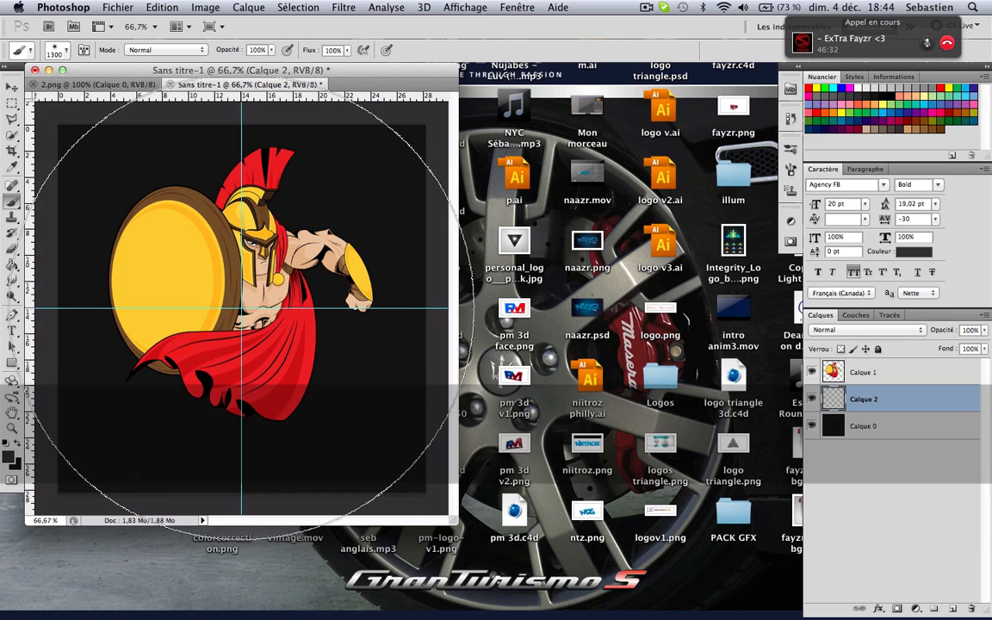
click(244, 312)
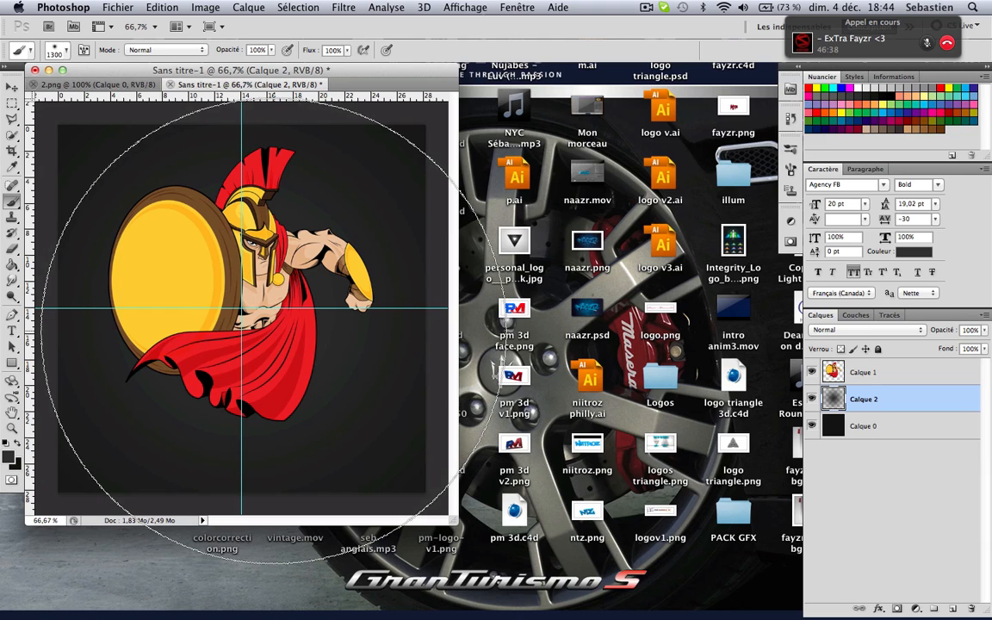
key(v)
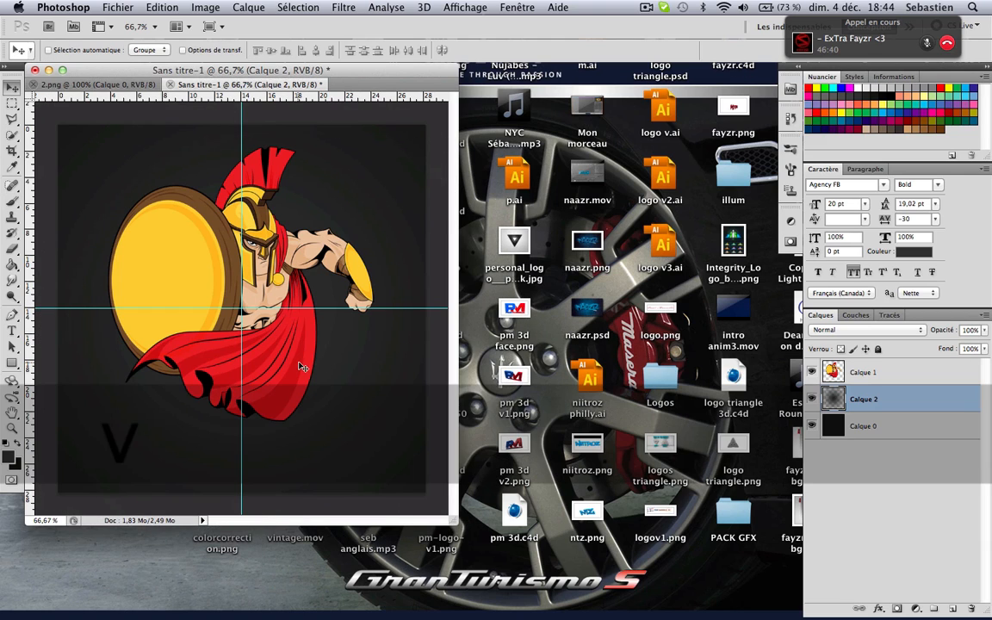
Try a drop shadow on the mascot layer Calque 1 with a distance of 0 px and a size of 17 px
click(863, 373)
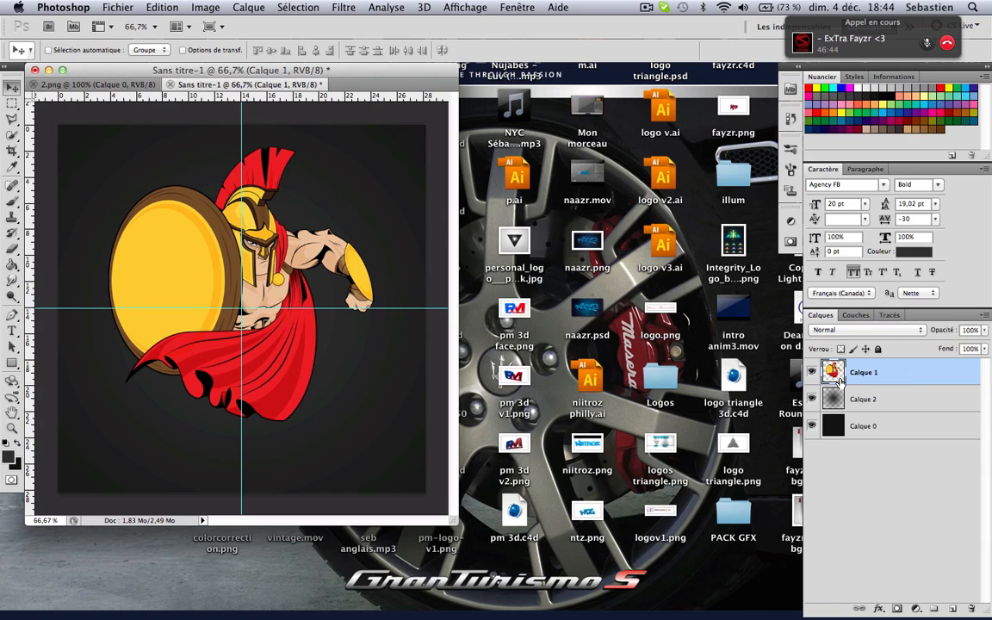
double_click(906, 372)
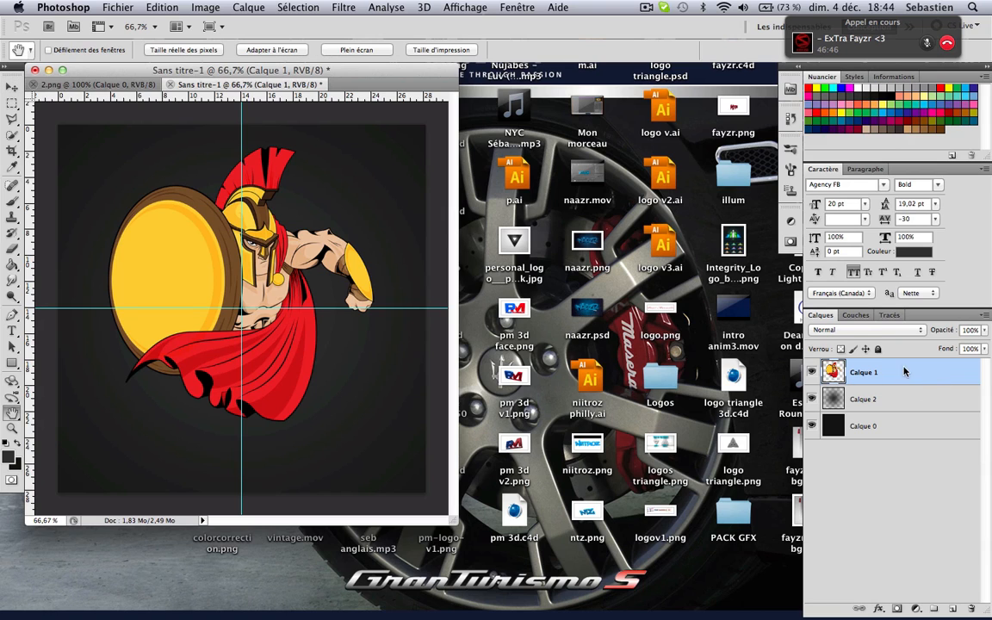
drag(610, 217, 512, 125)
drag(391, 118, 441, 88)
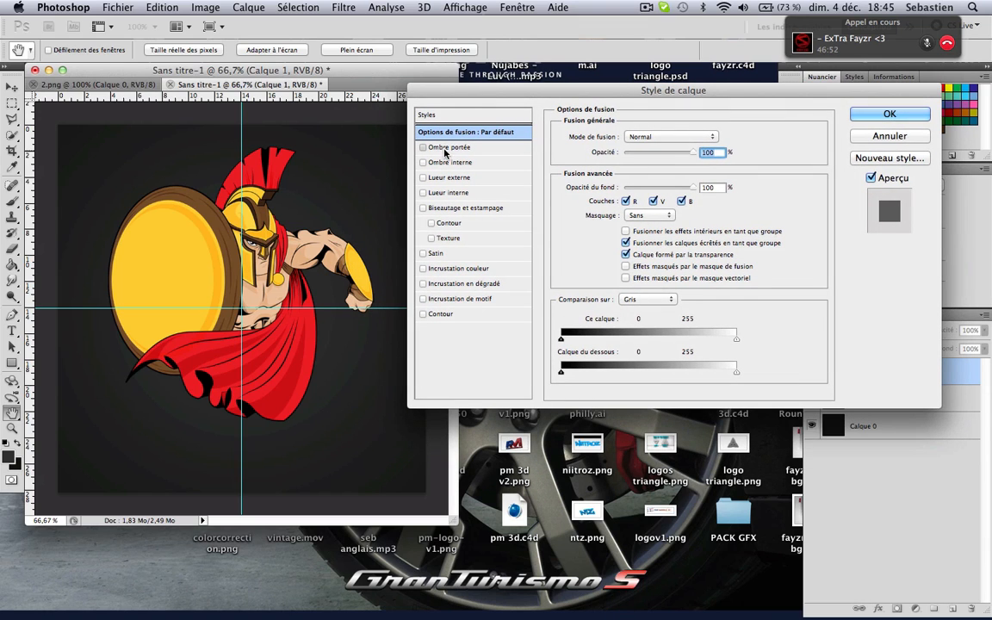
click(448, 147)
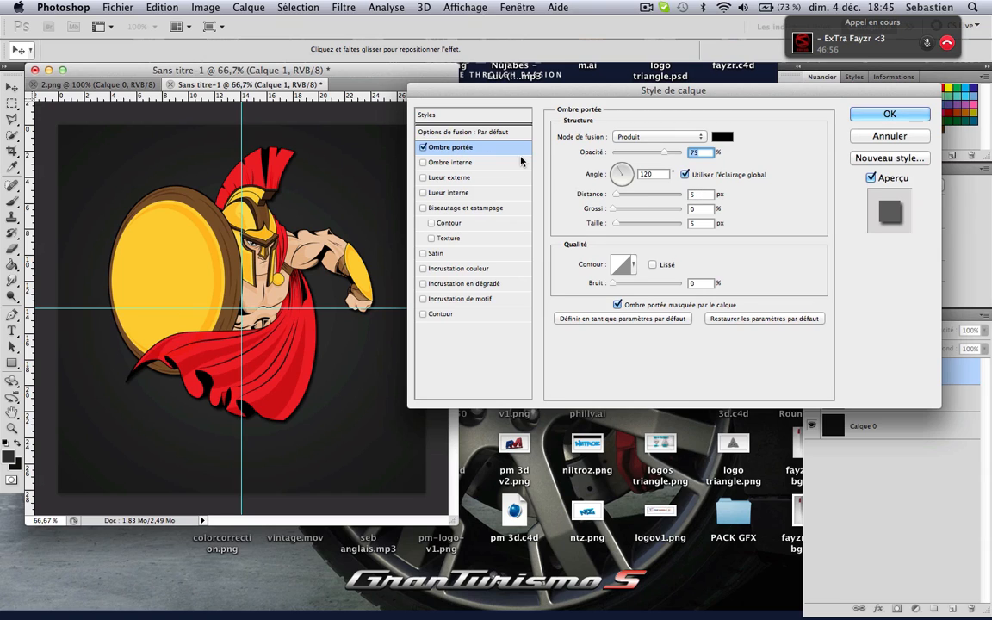
click(703, 194)
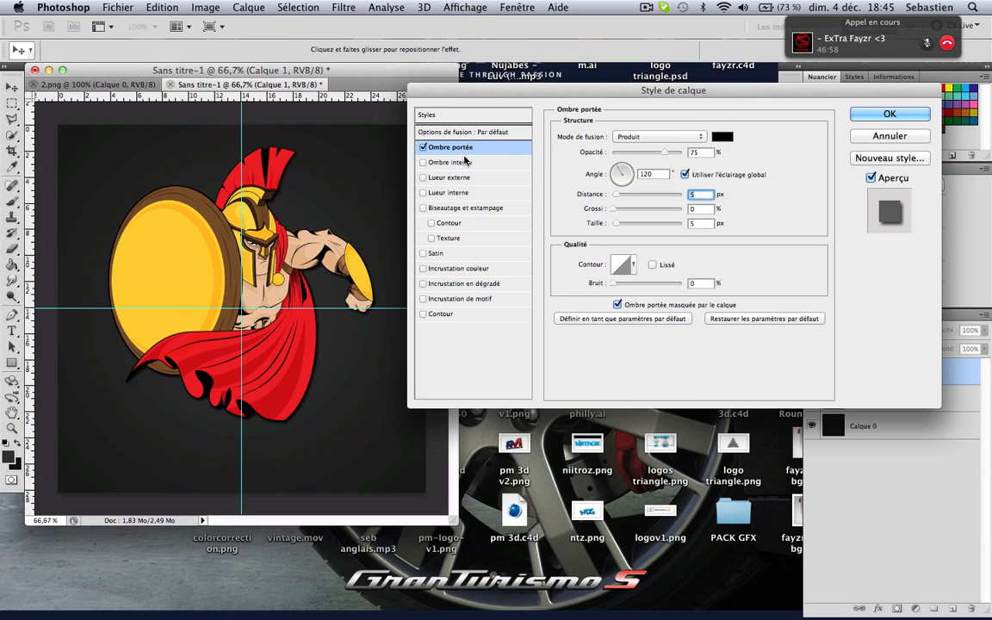
text(0)
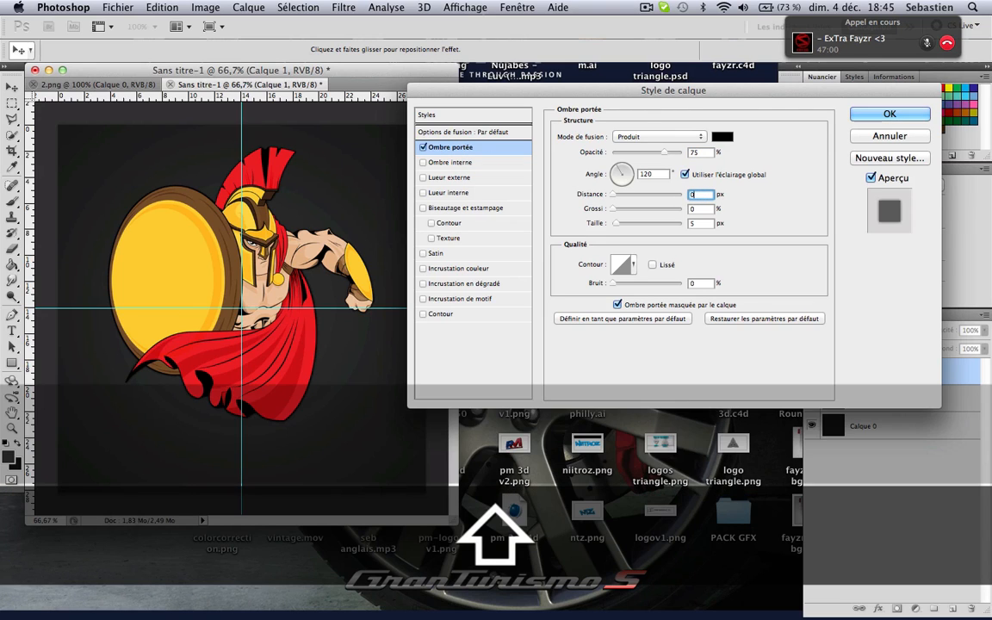
key(Tab)
key(Tab)
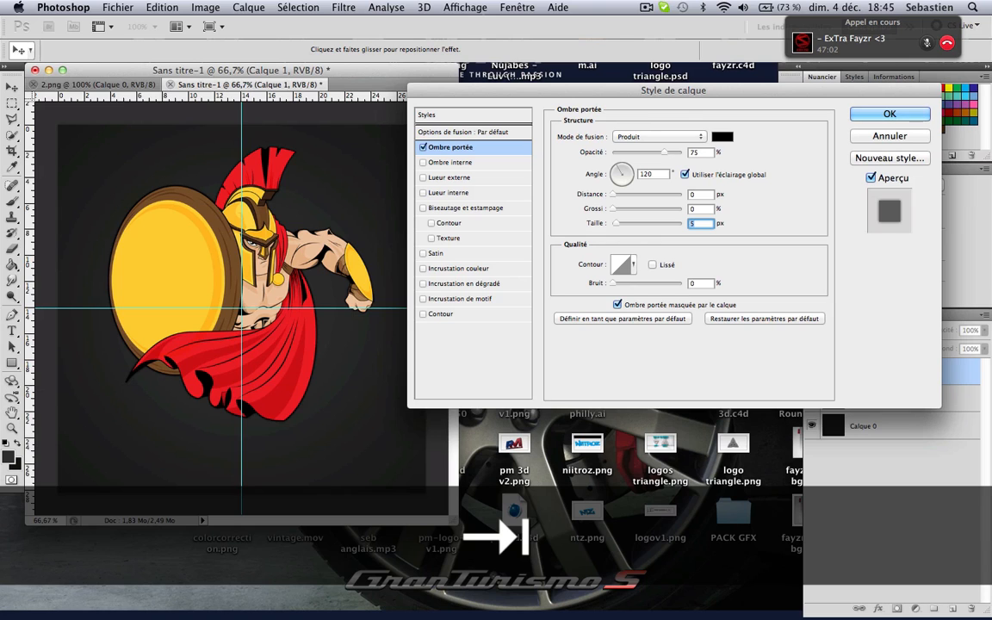
text(17)
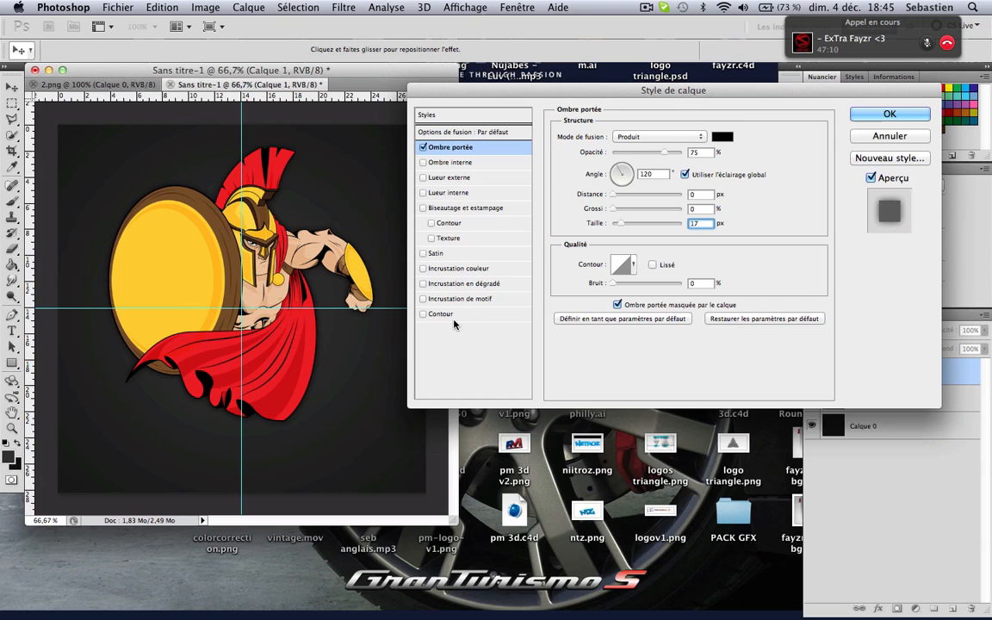
Preview a stroke and a crumpled white paper pattern overlay in Lumière tamisée mode on the mascot, switching each off again
click(422, 314)
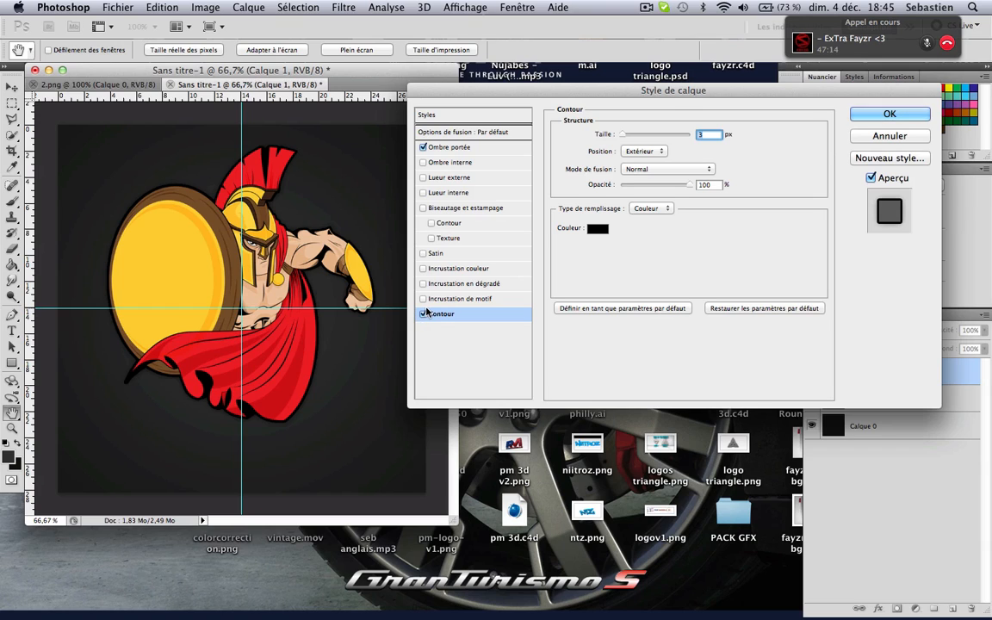
click(423, 314)
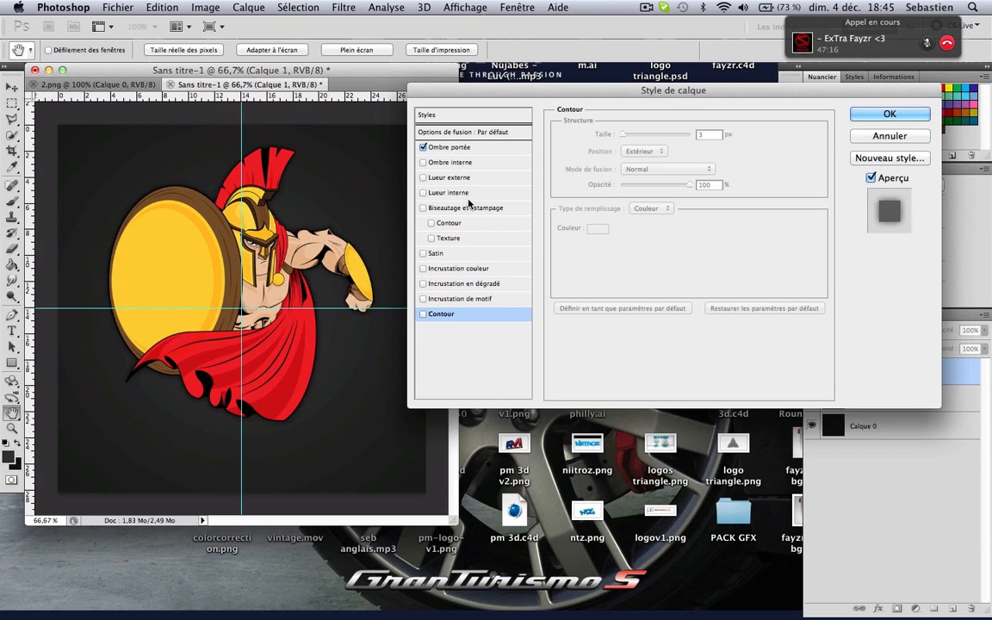
click(456, 299)
click(628, 187)
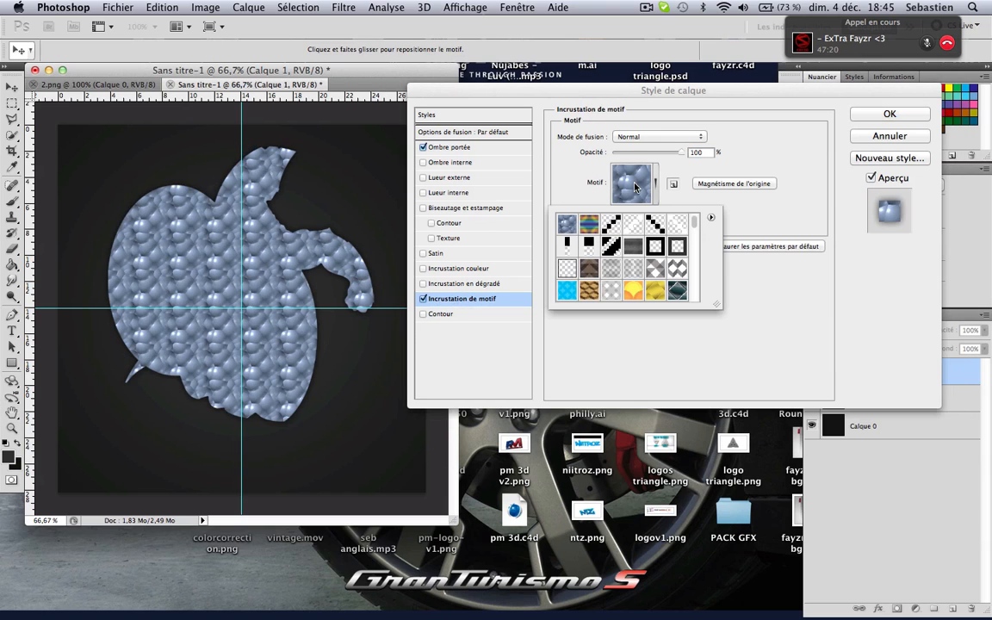
scroll(640, 257, down, 8)
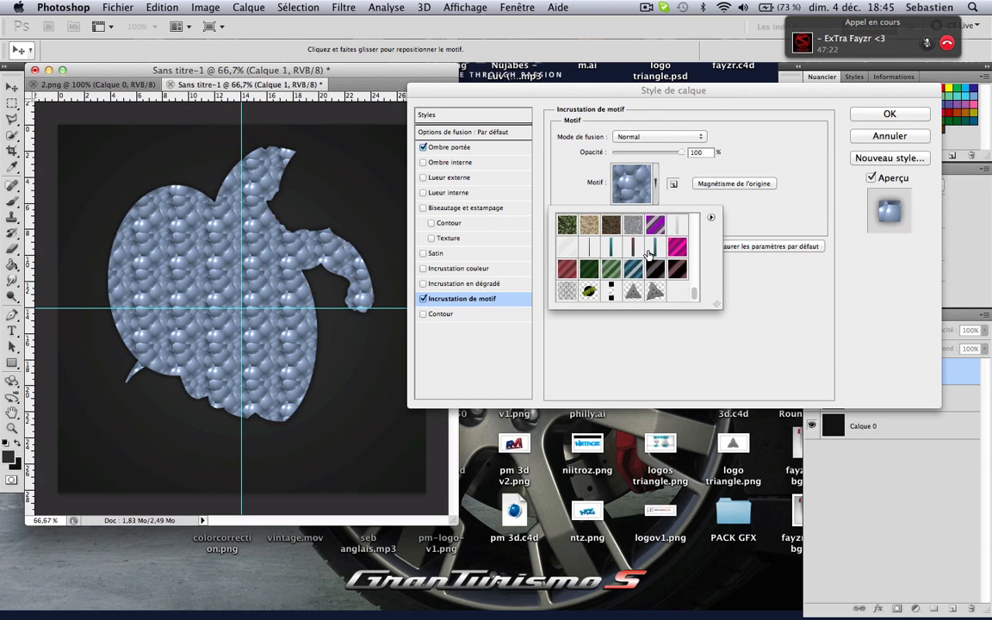
scroll(649, 253, up, 5)
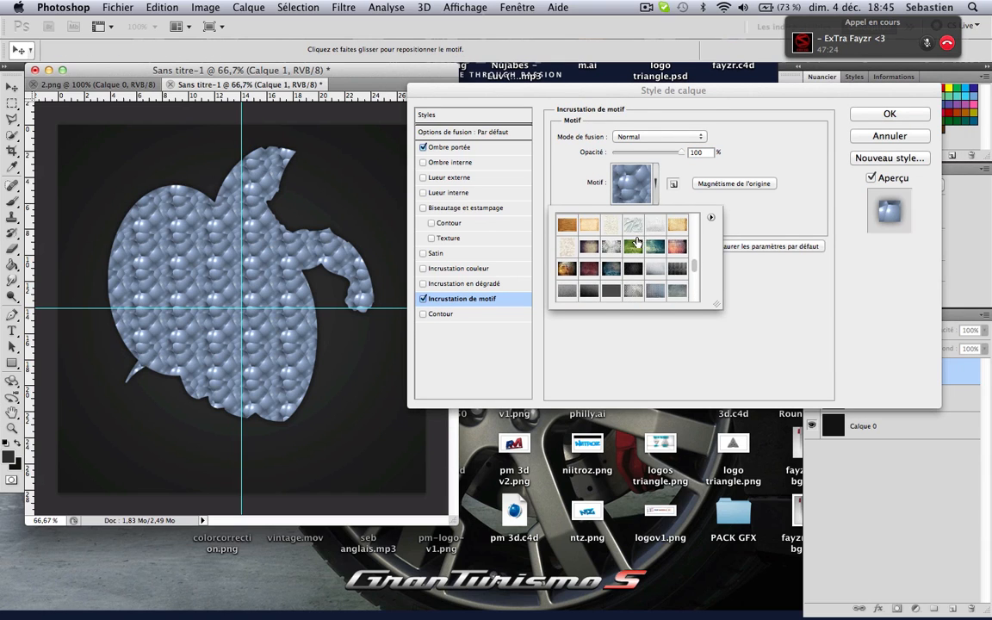
click(634, 225)
key(Return)
click(659, 136)
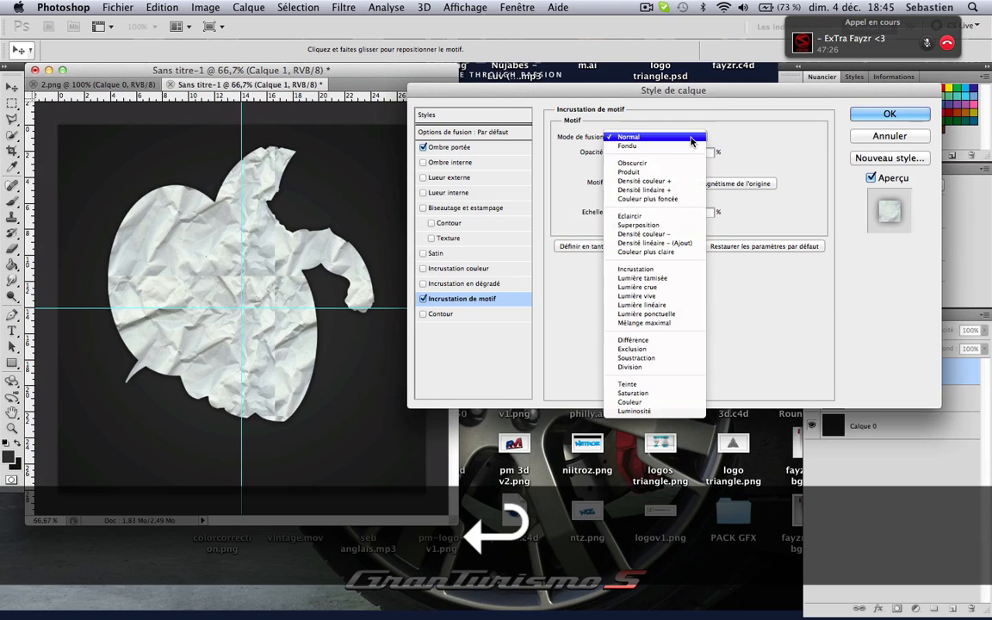
click(654, 276)
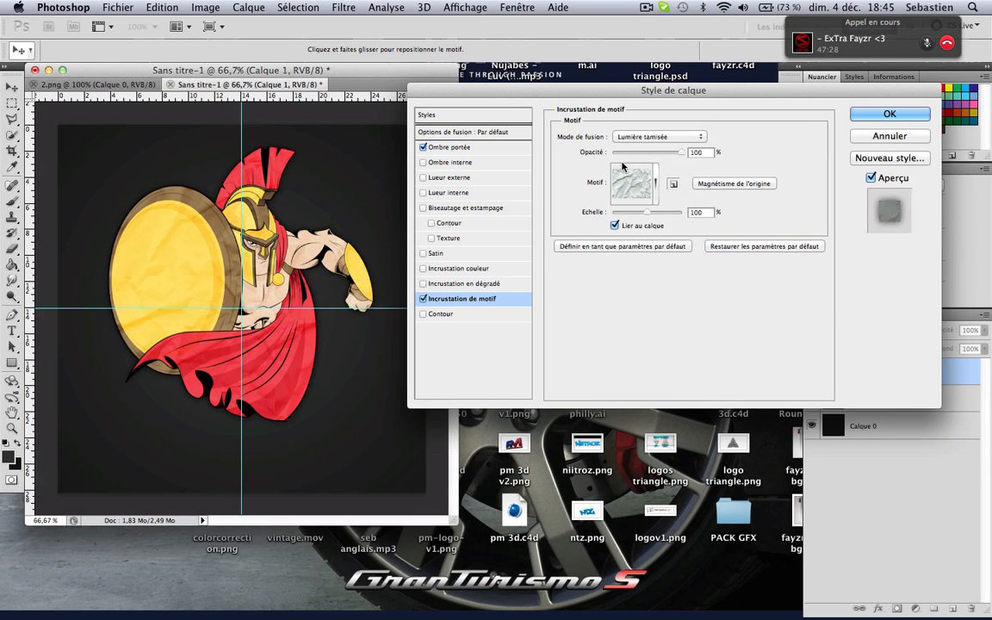
click(422, 299)
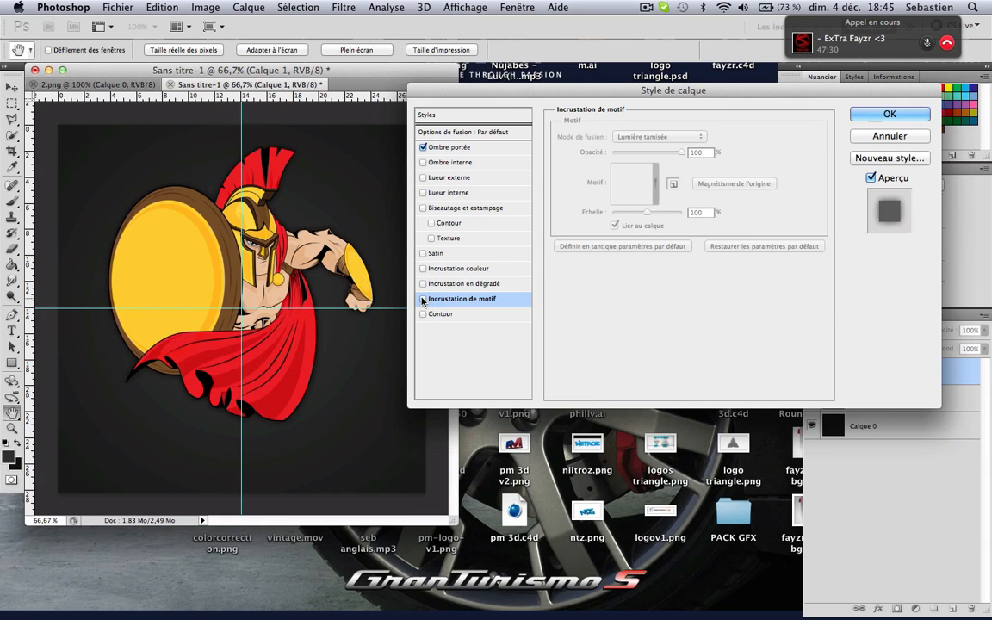
Try a blue #005aff colour overlay on the mascot in Teinte and Couleur blend modes, and cancel the layer style changes
click(465, 268)
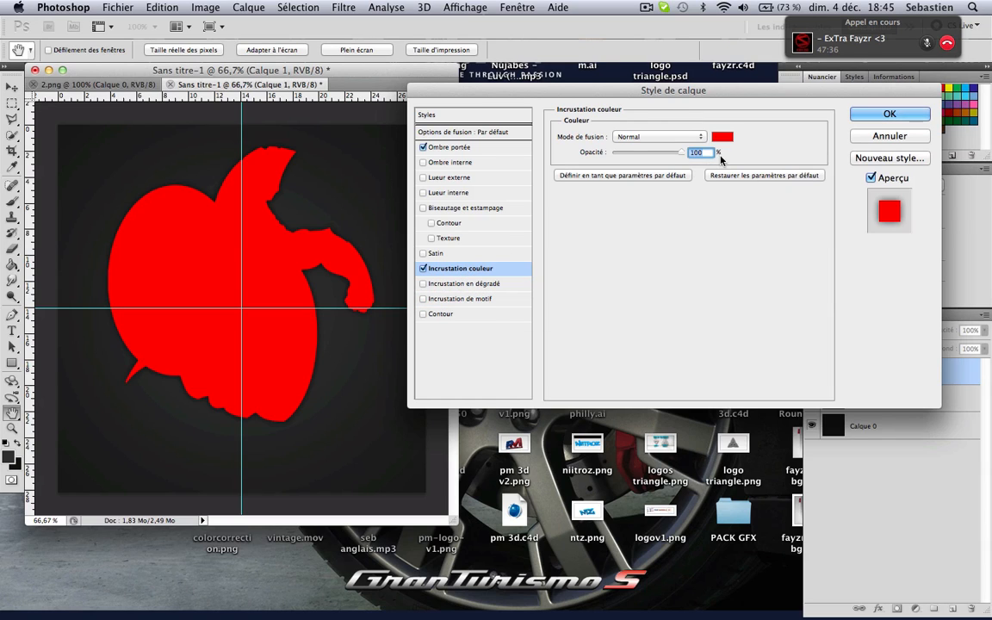
click(723, 136)
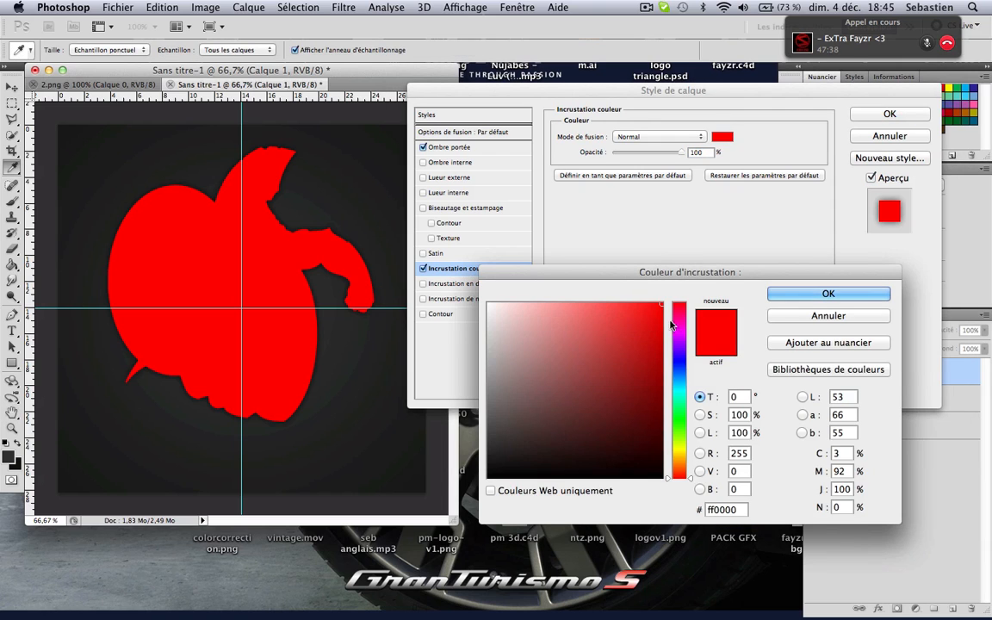
click(681, 371)
key(Return)
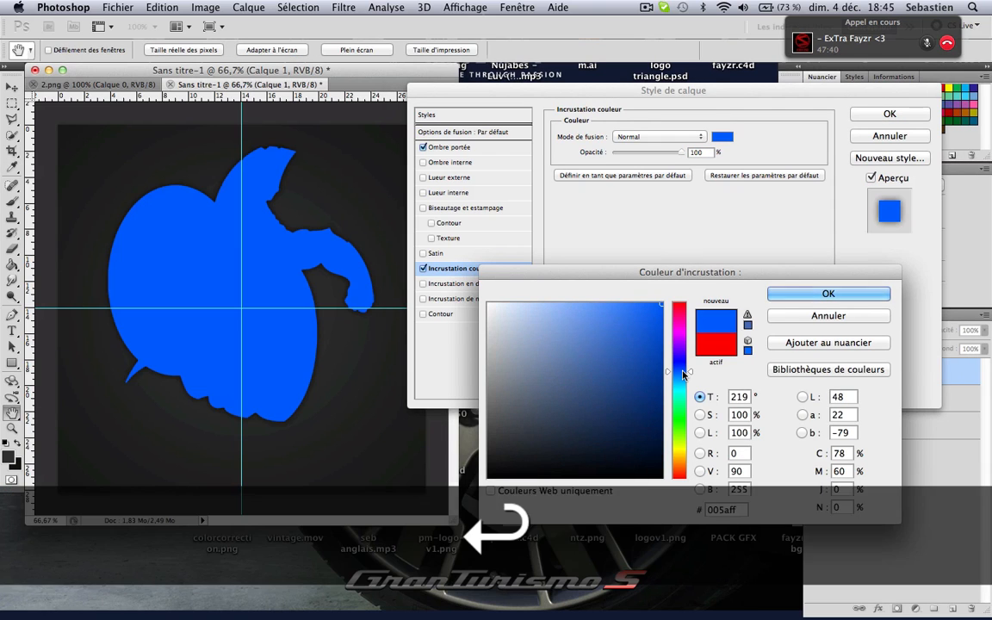
click(639, 136)
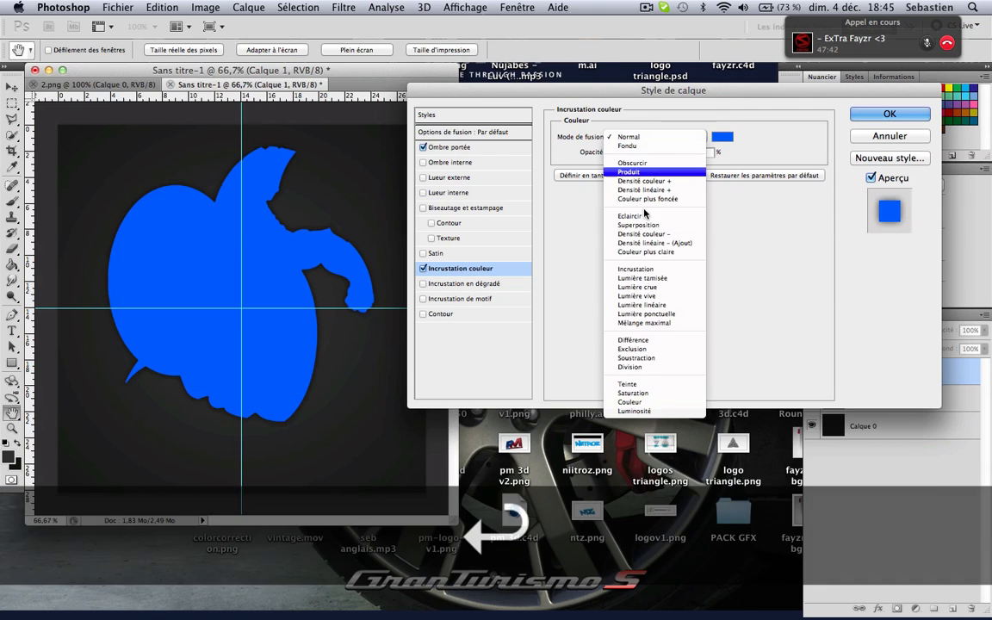
click(640, 385)
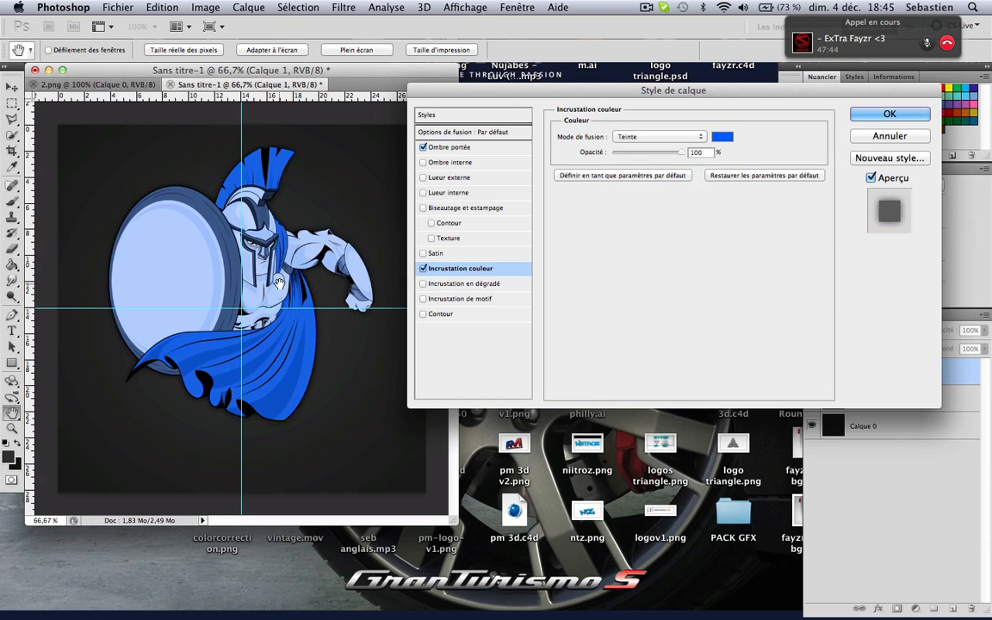
click(663, 138)
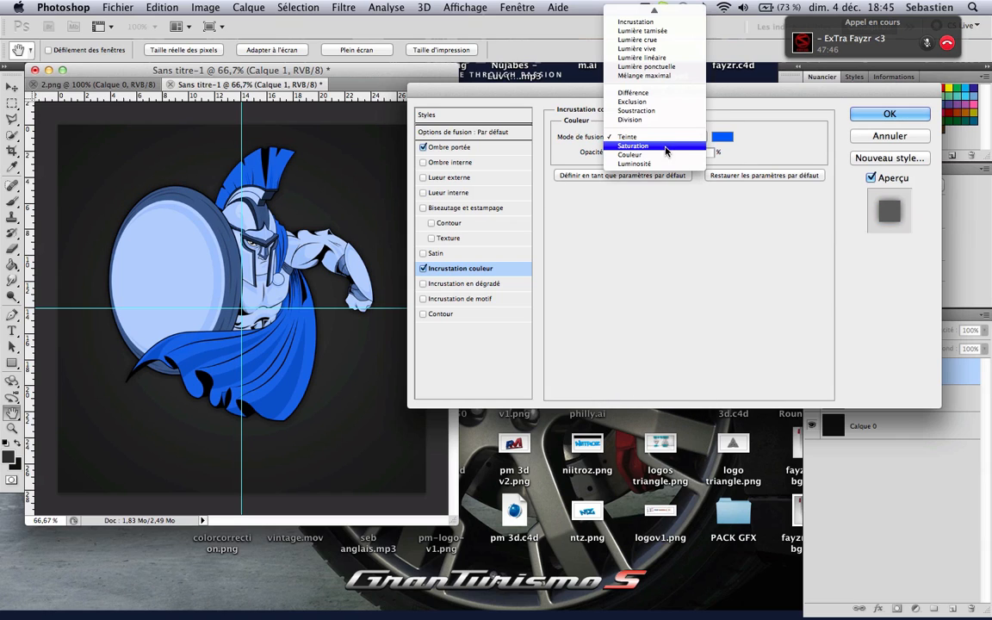
click(668, 156)
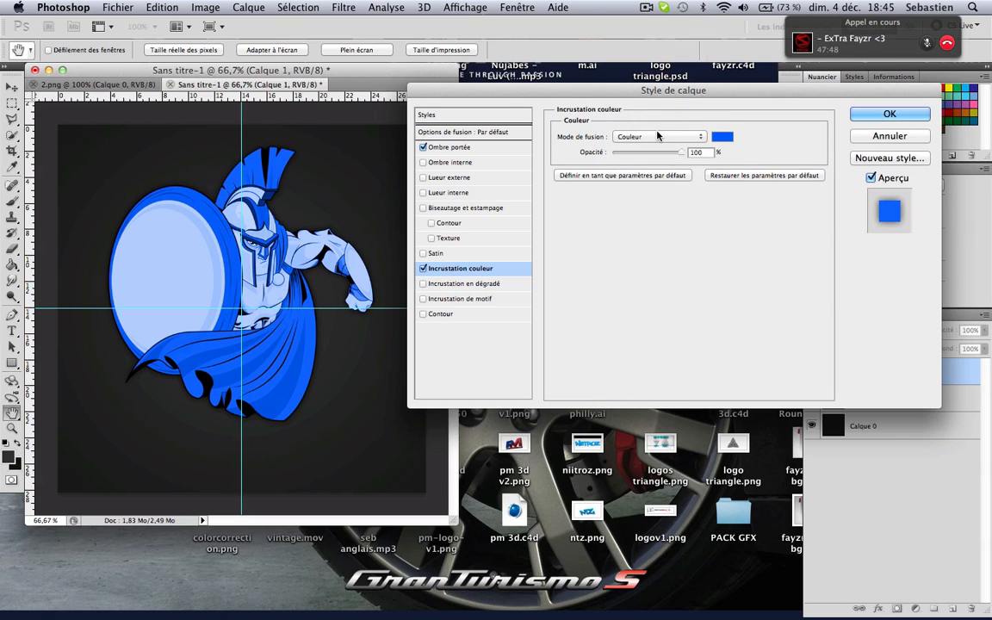
key(Escape)
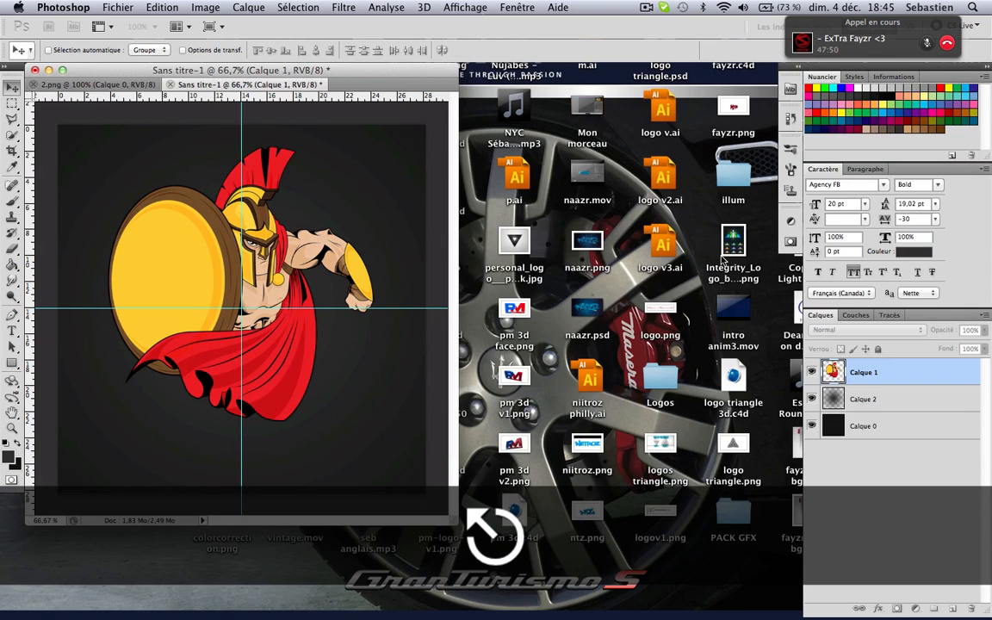
Apply a drop shadow to Calque 1 with a distance of 0 px and a size of 17 px
key(v)
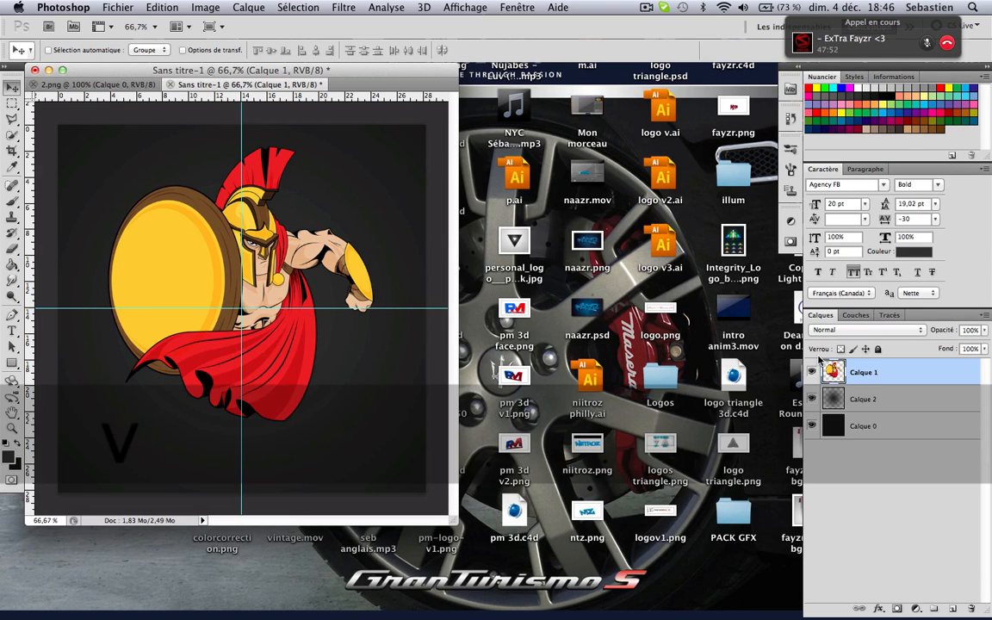
double_click(900, 373)
click(427, 147)
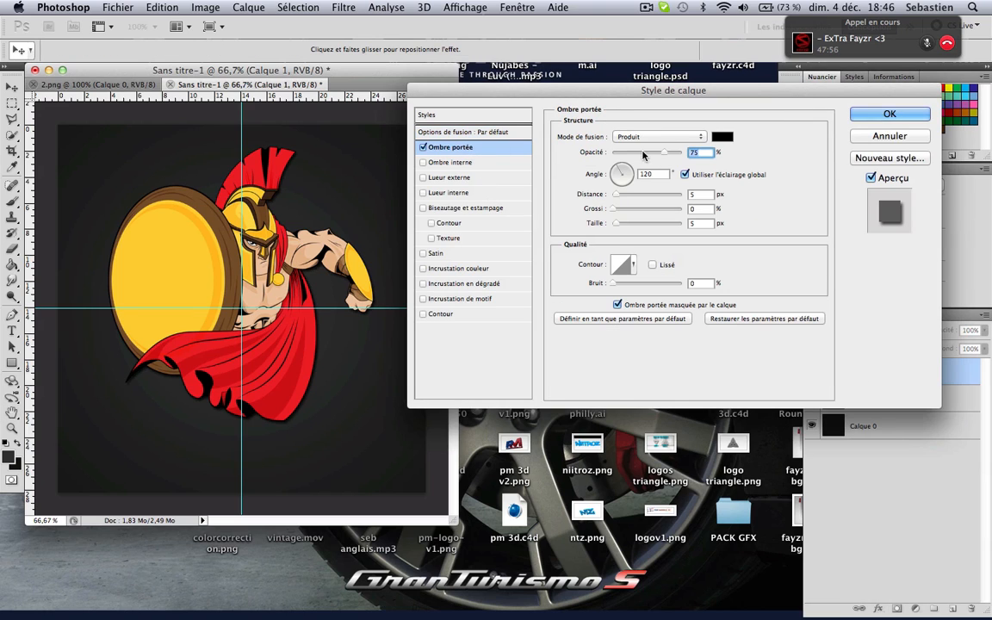
double_click(701, 195)
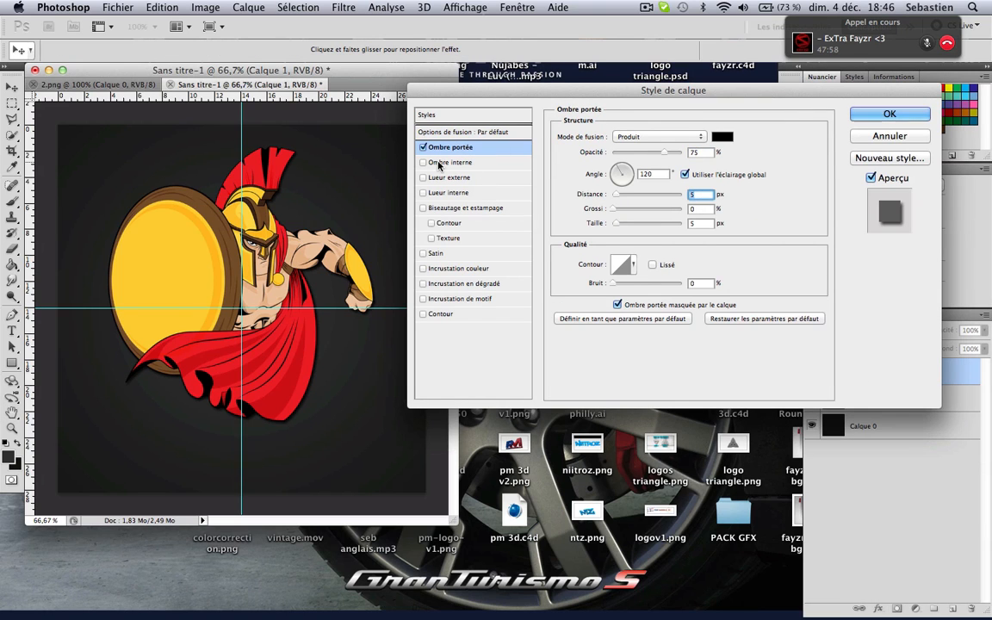
text(0)
key(Tab)
text(17)
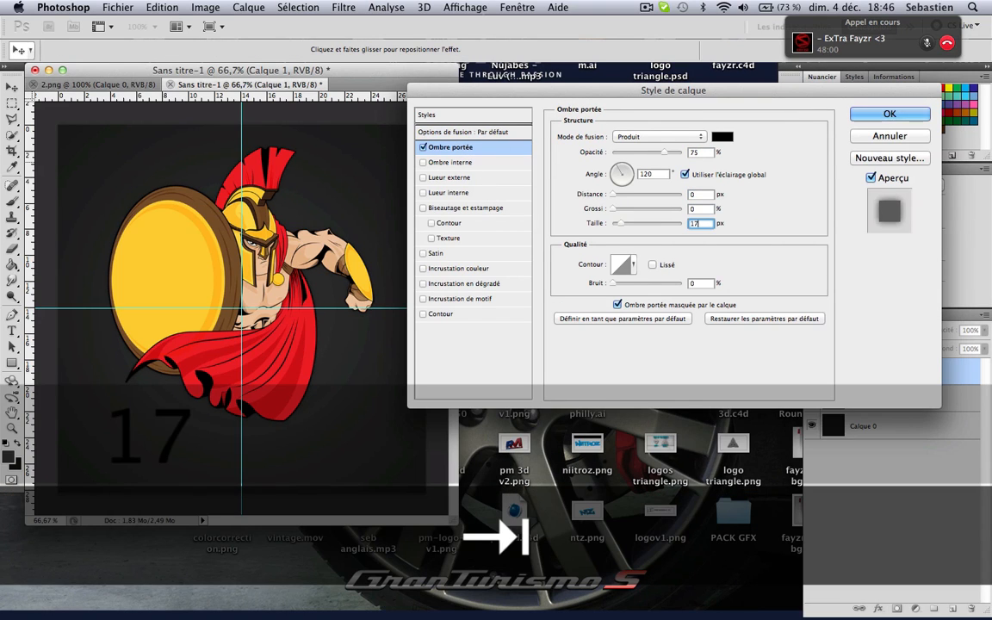
key(Return)
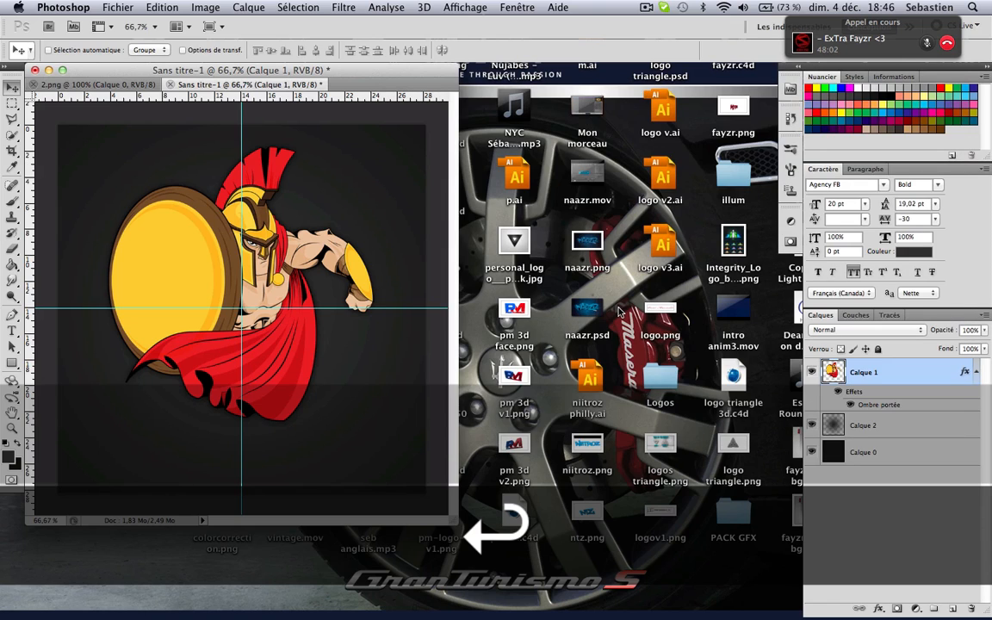
Collapse the effects list of Calque 1 and duplicate the mascot layer
click(976, 371)
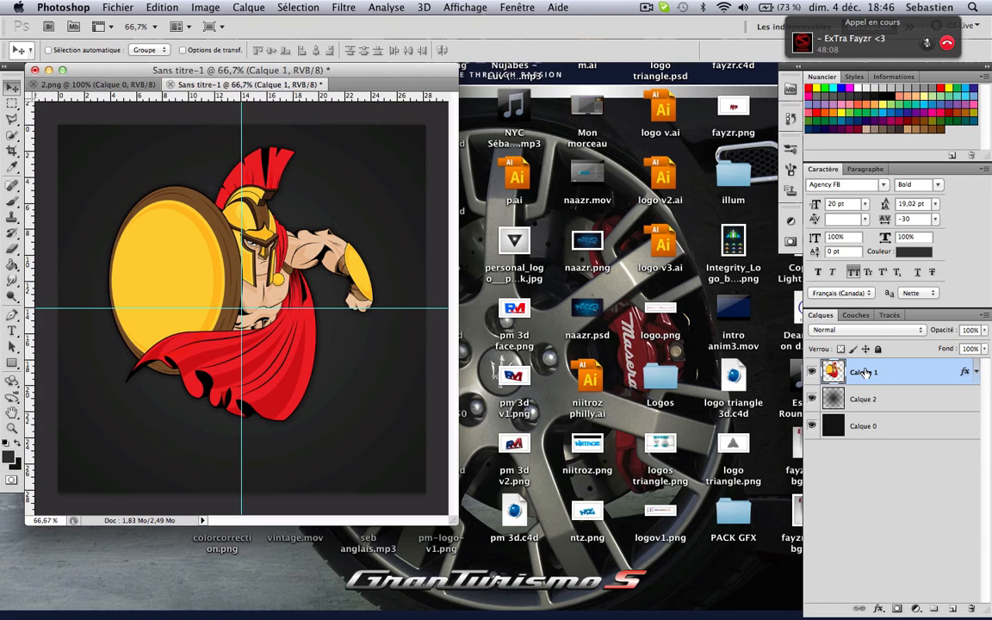
key(super)
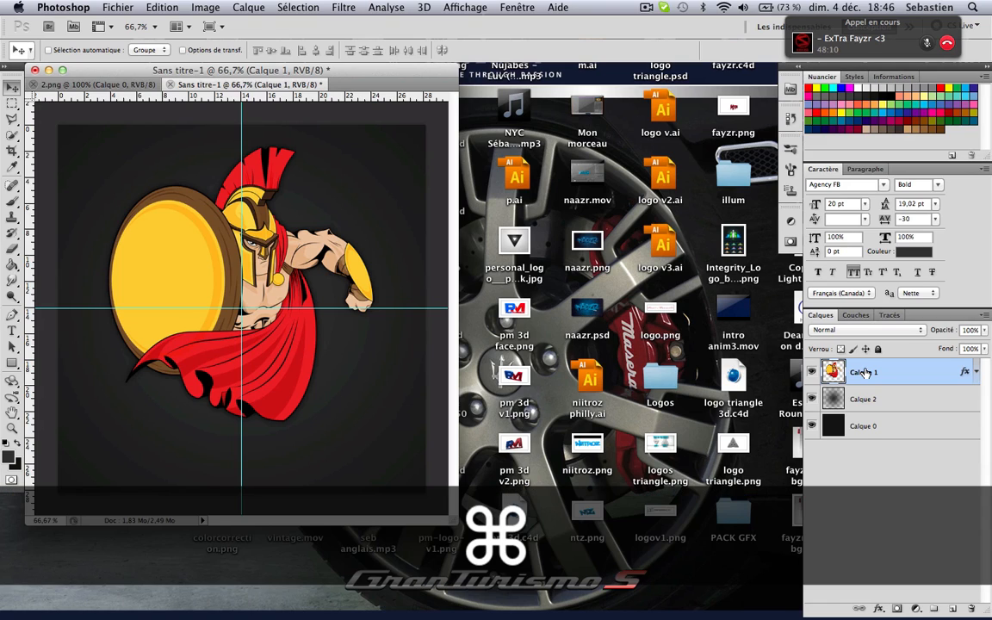
key(super+j)
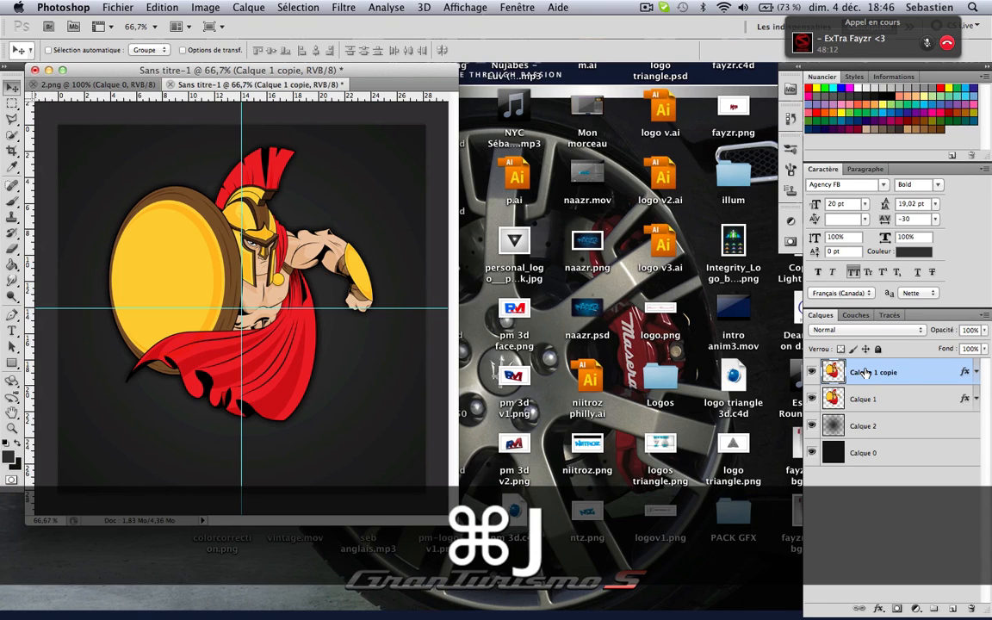
Clear the layer style of Calque 1 copie and place that layer beneath Calque 1
right_click(909, 372)
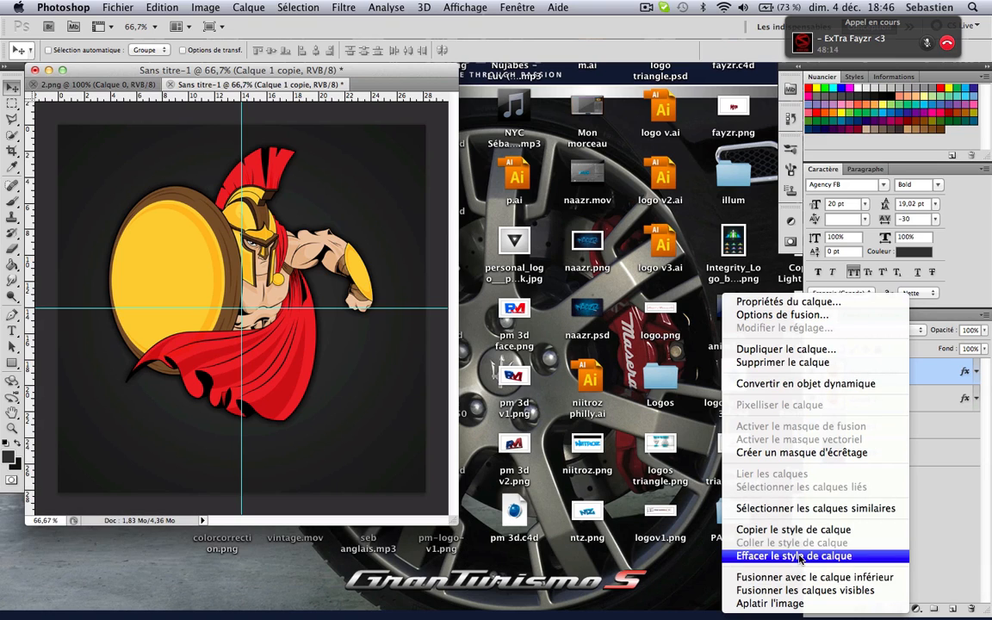
click(800, 556)
drag(895, 373, 918, 414)
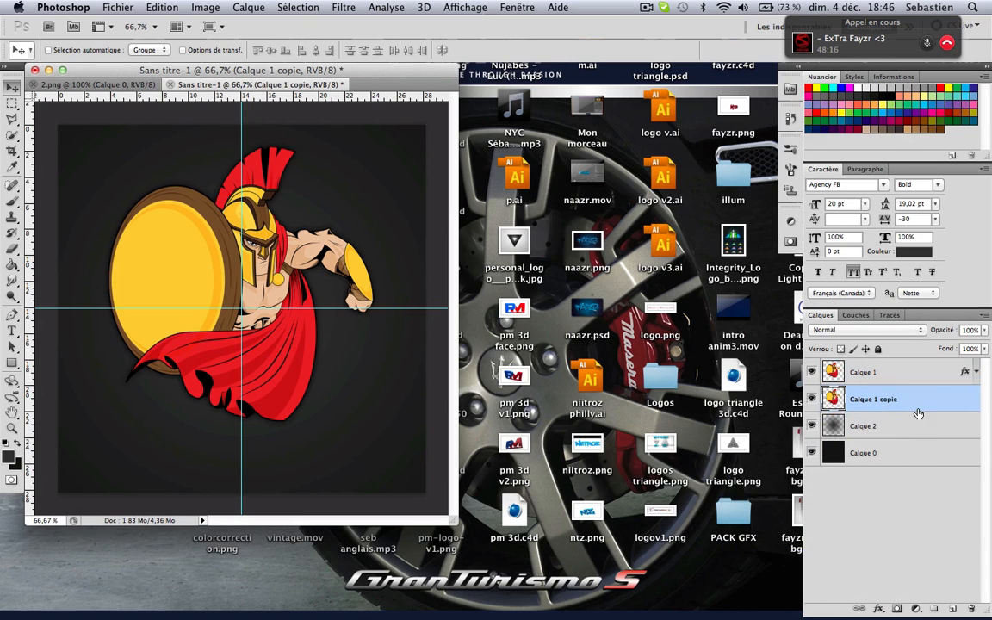
Apply a Flou directionnel filter to Calque 1 copie with an angle of 0° and a distance of 60 pixels
click(832, 372)
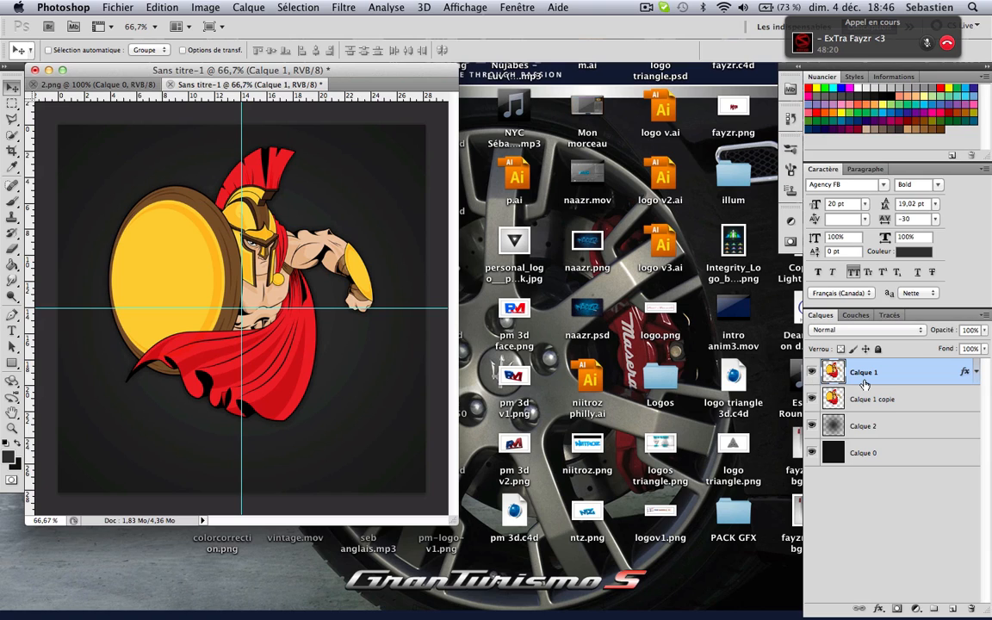
click(866, 407)
click(379, 7)
mouse_move(355, 7)
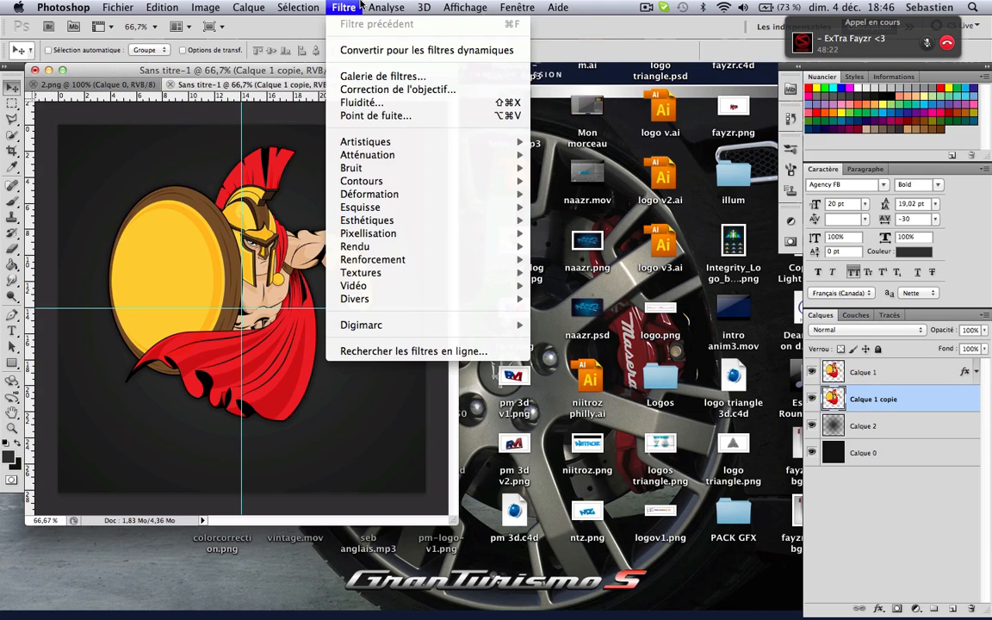
mouse_move(352, 157)
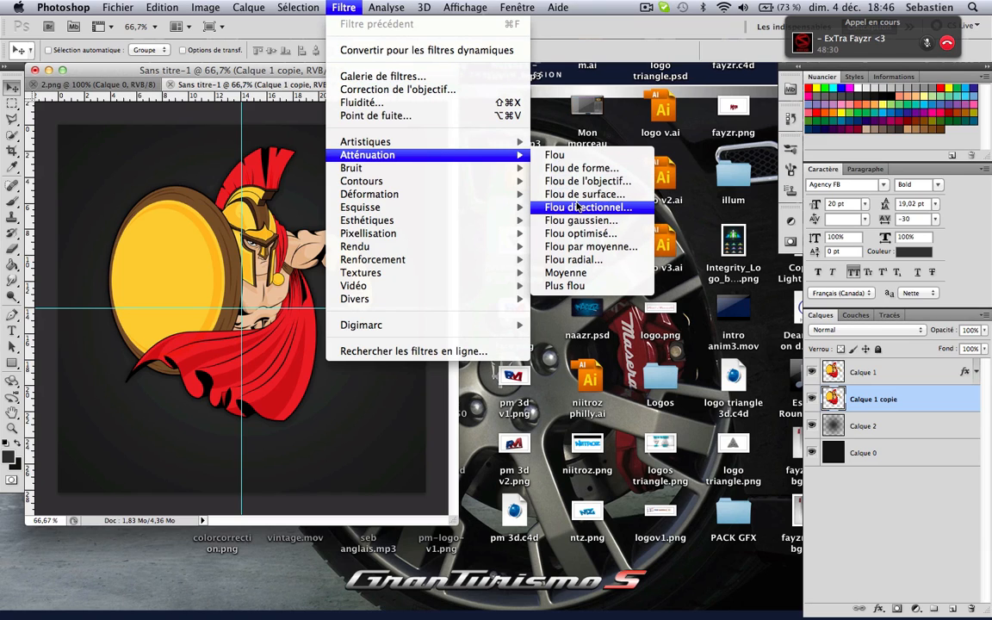
click(580, 215)
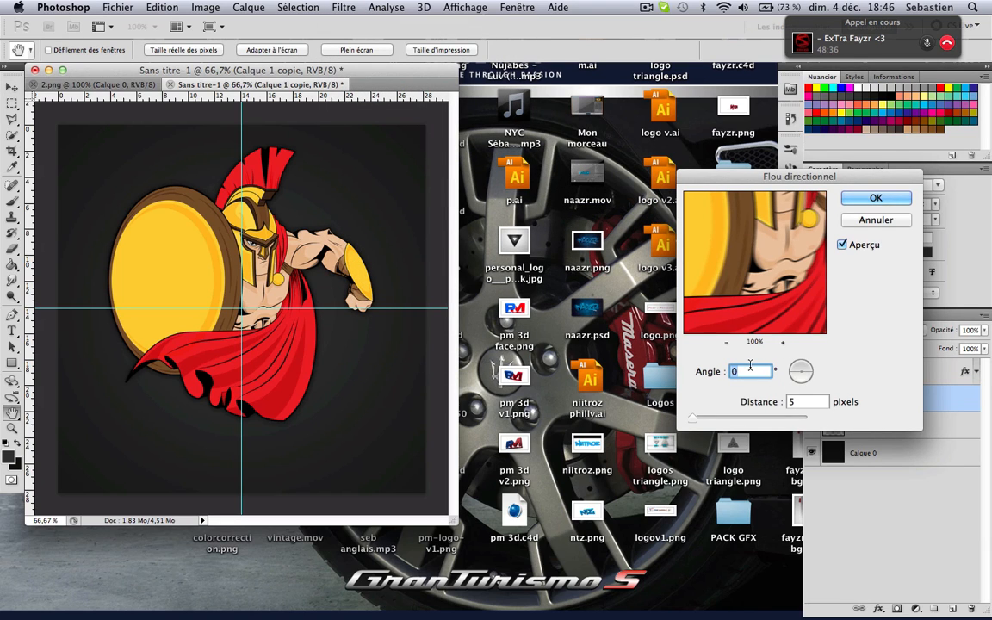
key(Tab)
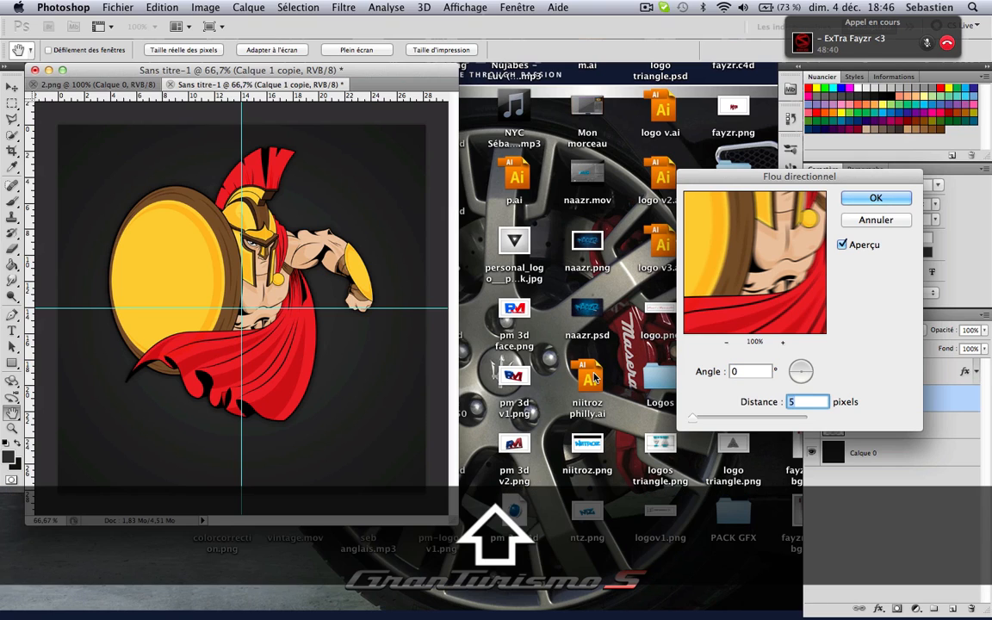
text(50)
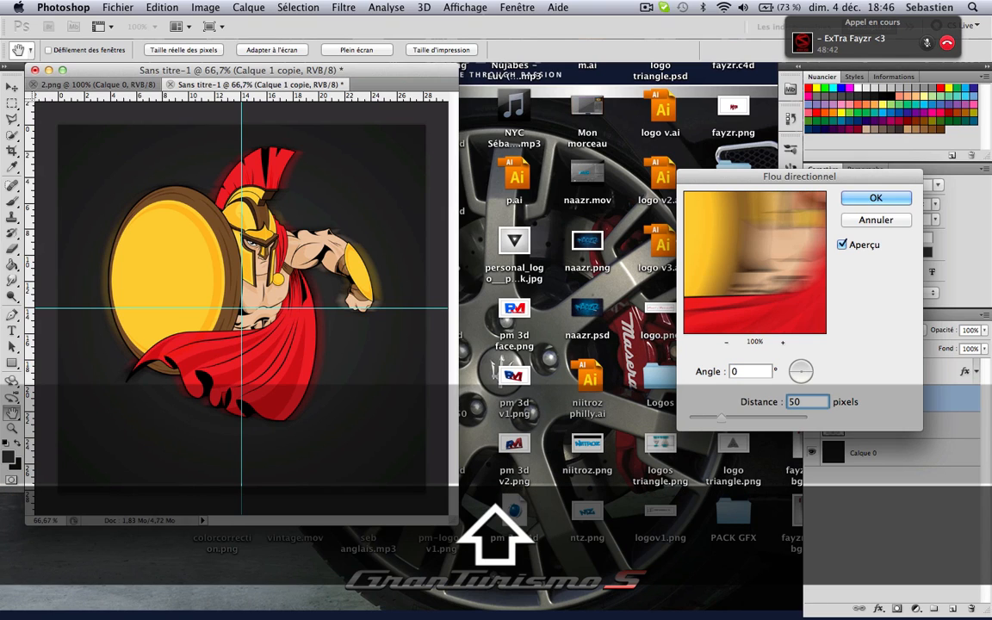
key(BackSpace)
key(BackSpace)
text(60)
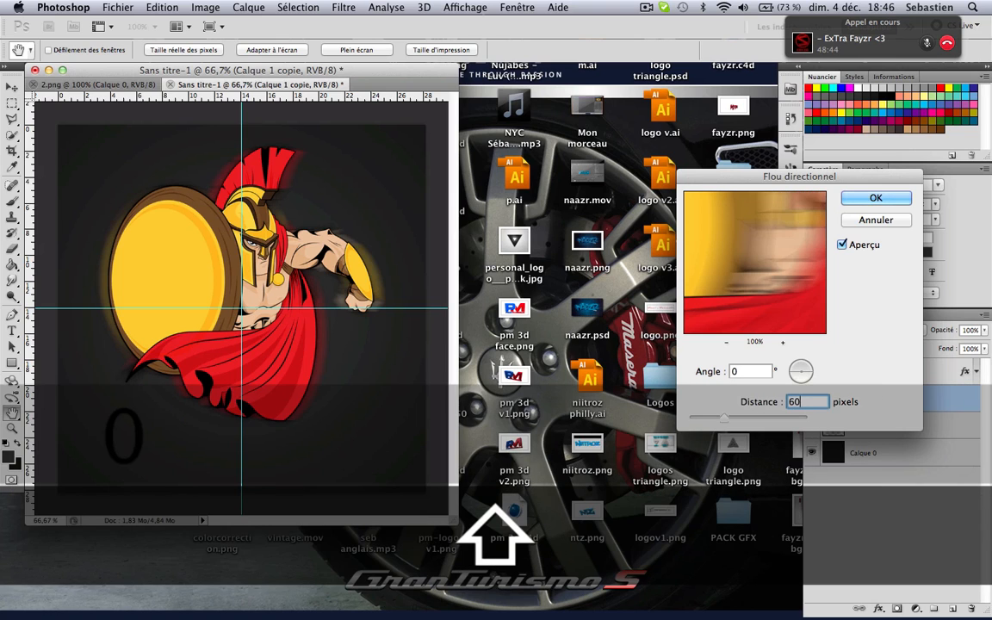
key(Return)
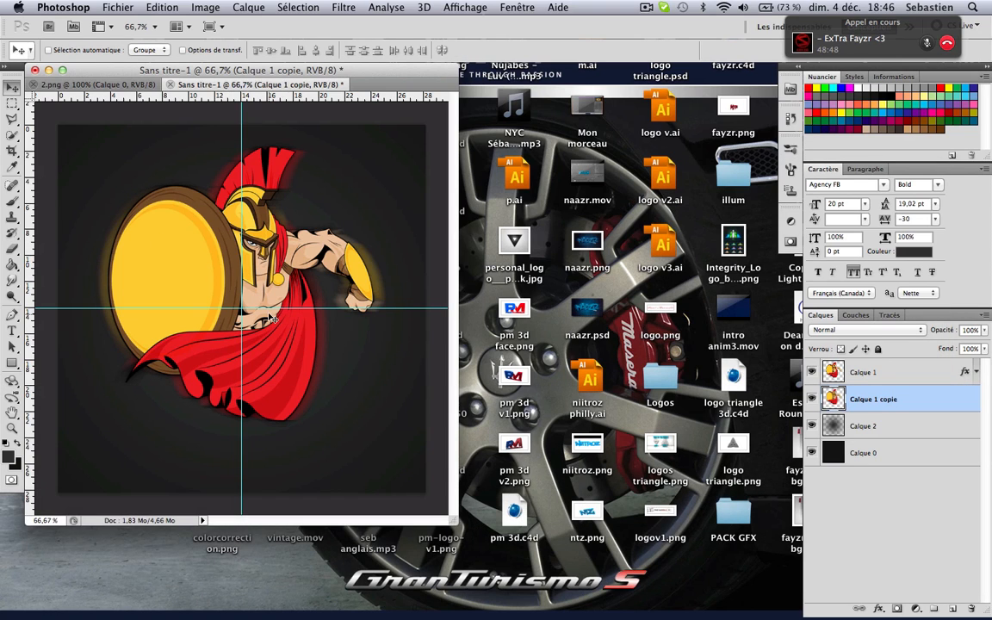
Duplicate Calque 1, placing the copy directly beneath it, and clear the copy's layer style
click(903, 373)
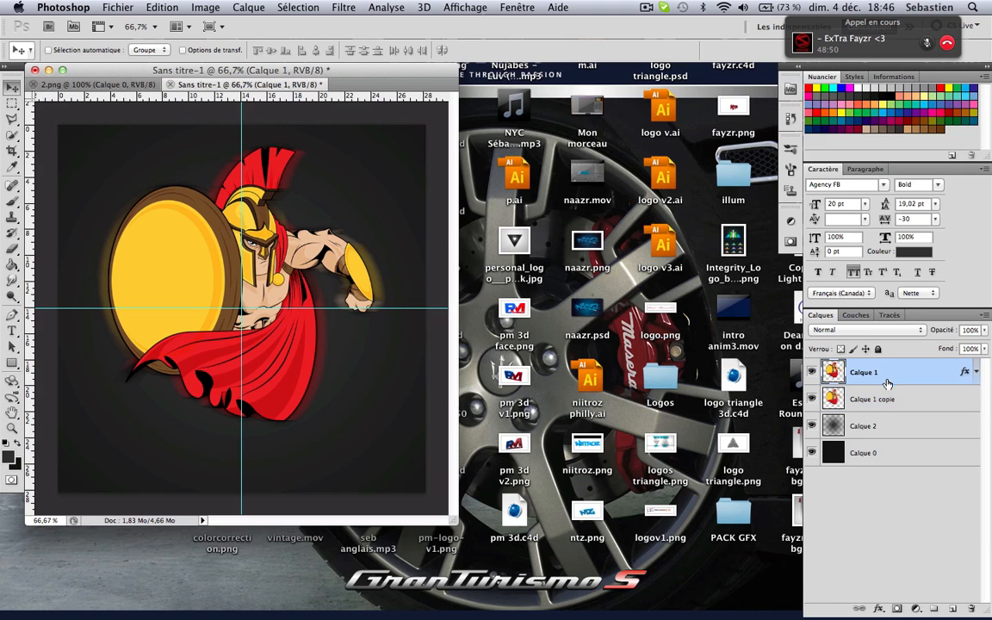
key(super+j)
drag(896, 376, 894, 407)
right_click(894, 407)
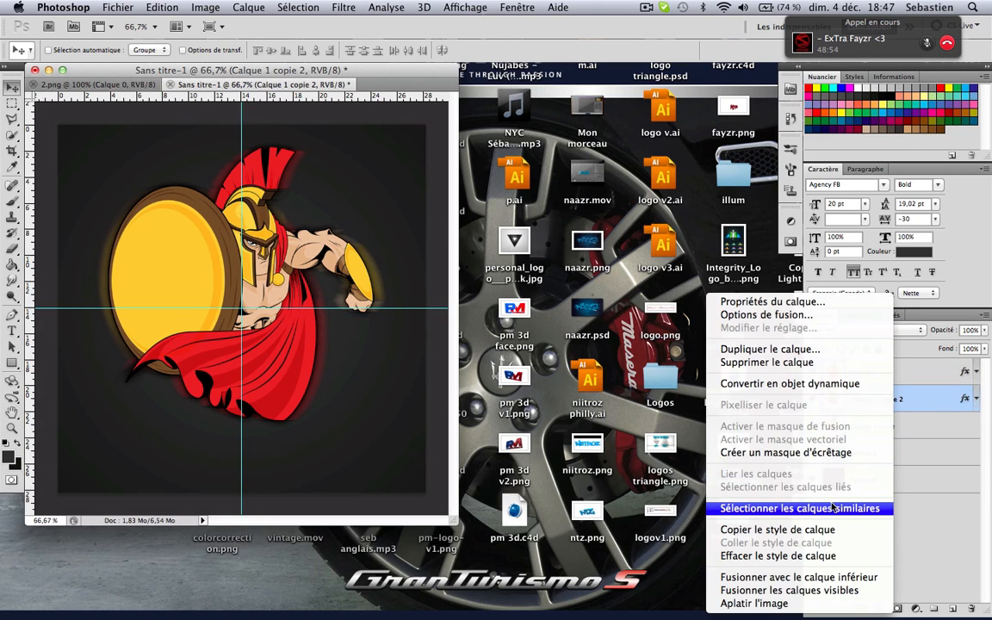
click(780, 557)
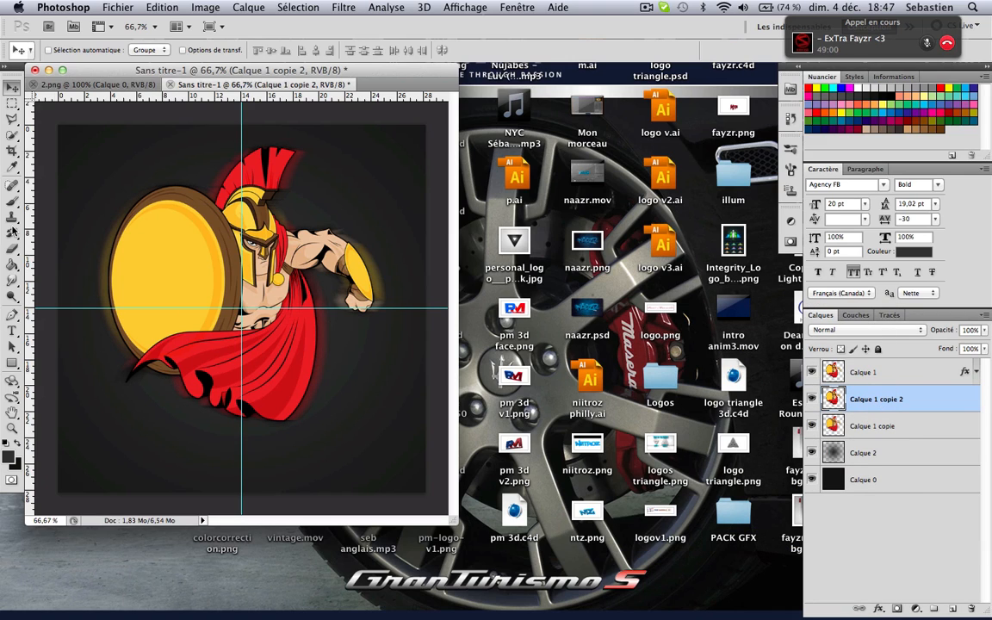
Set up the Smudge tool (Outil Doigt) with the 25 px plus-shaped brush
click(13, 280)
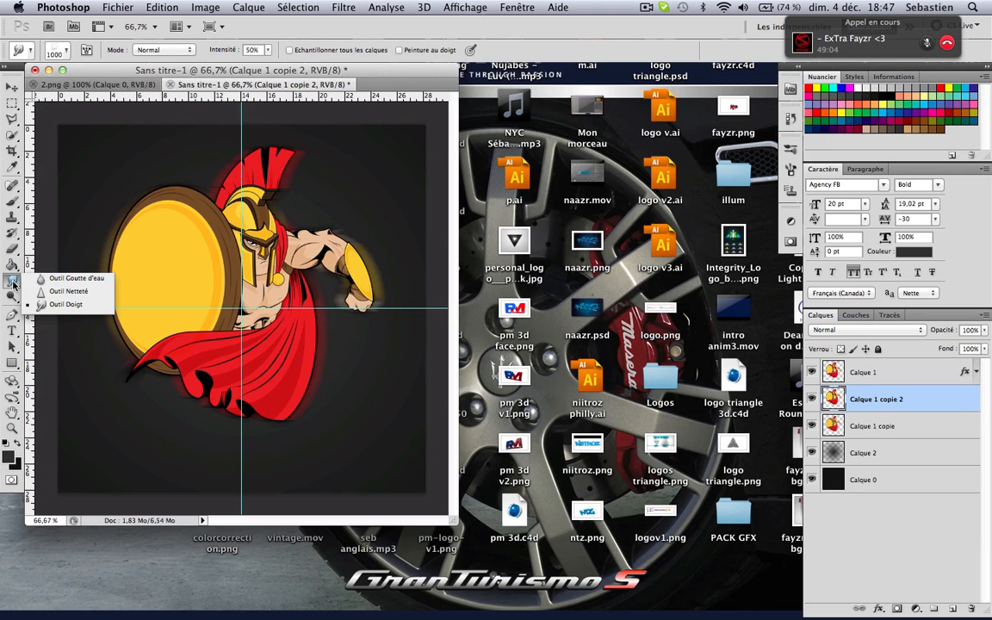
click(14, 285)
click(60, 55)
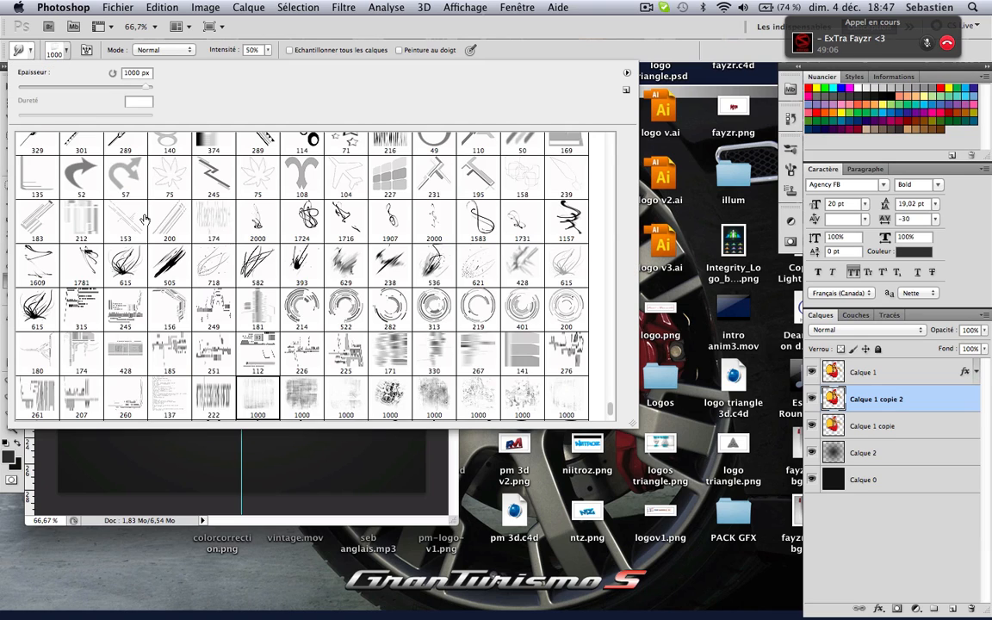
scroll(131, 207, up, 5)
scroll(144, 221, down, 3)
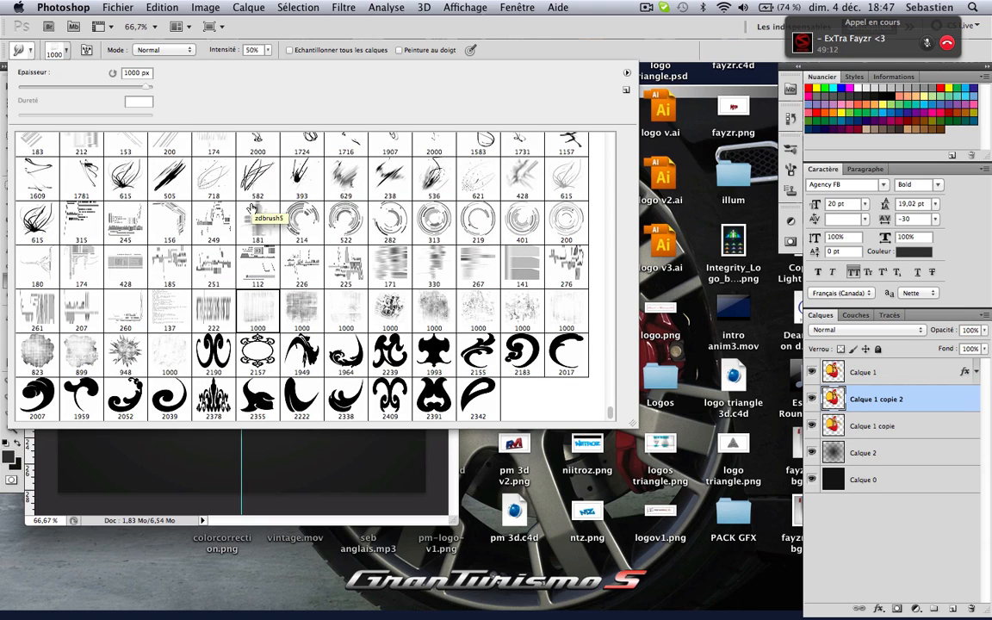
scroll(614, 369, up, 5)
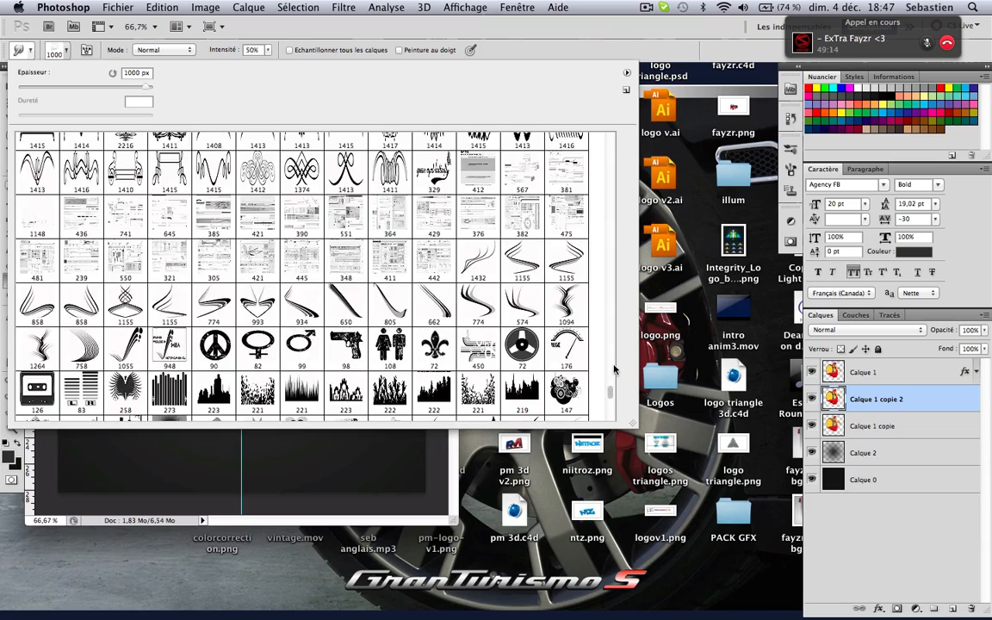
mouse_move(614, 369)
mouse_down()
mouse_move(596, 277)
mouse_move(533, 231)
mouse_move(500, 239)
mouse_move(486, 204)
mouse_move(392, 135)
mouse_move(424, 132)
mouse_move(435, 205)
mouse_move(434, 189)
mouse_up()
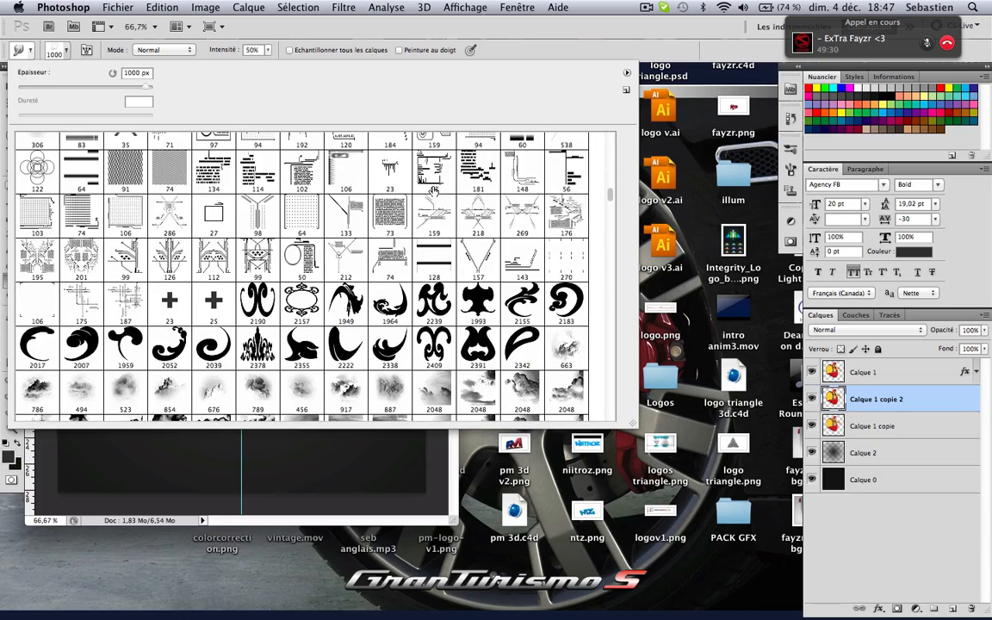
click(213, 297)
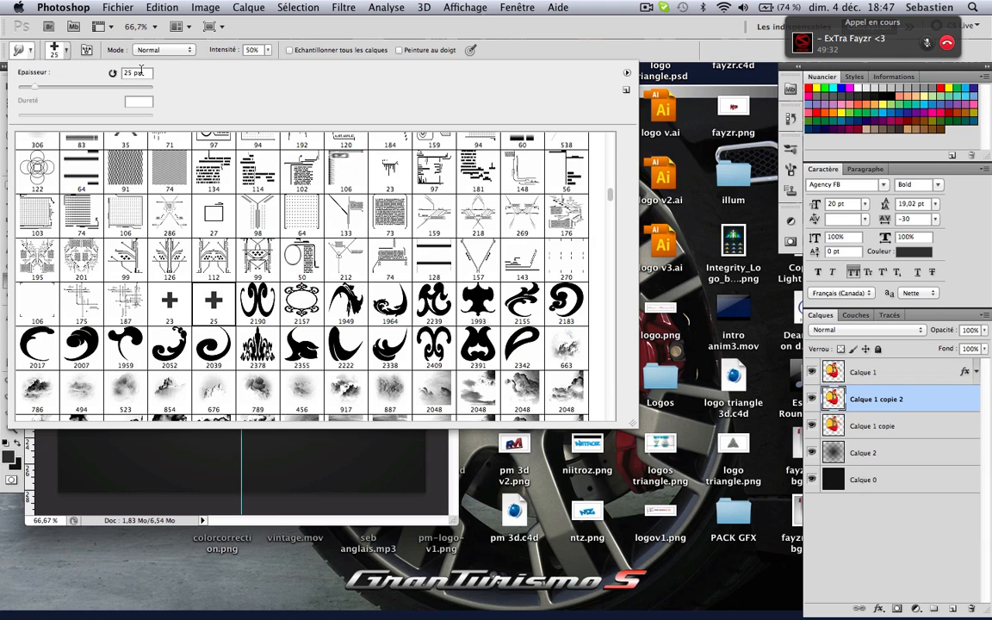
key(Return)
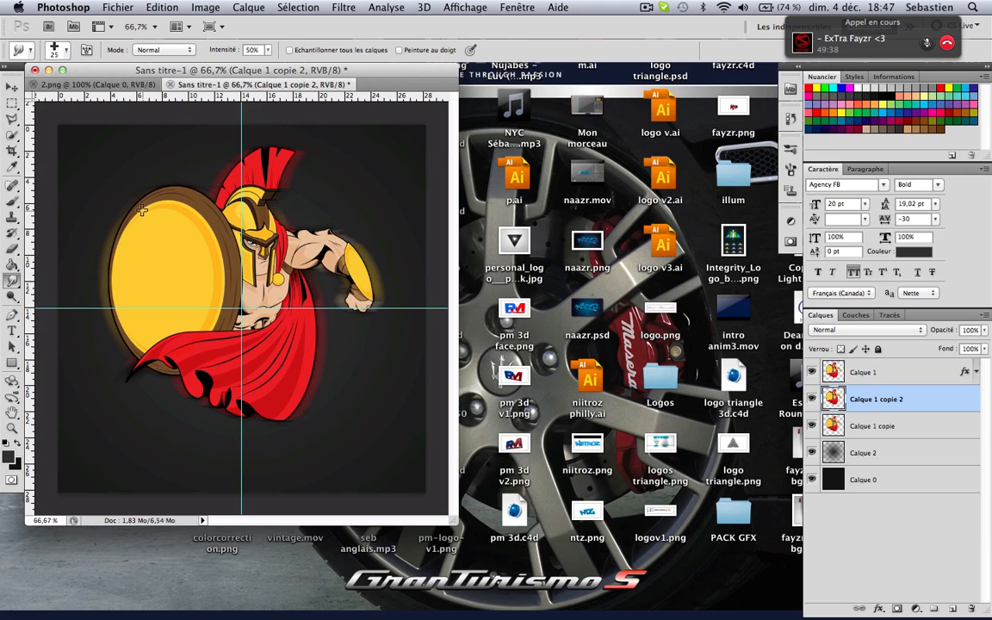
Smudge the shield's outer edge outward on Calque 1 copie 2, and hide Calque 1 and Calque 1 copie
mouse_move(139, 208)
mouse_down()
mouse_move(110, 190)
mouse_move(130, 203)
mouse_move(137, 233)
mouse_move(94, 219)
mouse_move(125, 252)
mouse_move(79, 253)
mouse_move(104, 255)
mouse_move(126, 274)
mouse_move(81, 289)
mouse_move(130, 307)
mouse_move(77, 321)
mouse_move(144, 324)
mouse_move(85, 359)
mouse_move(154, 345)
mouse_move(132, 382)
mouse_up()
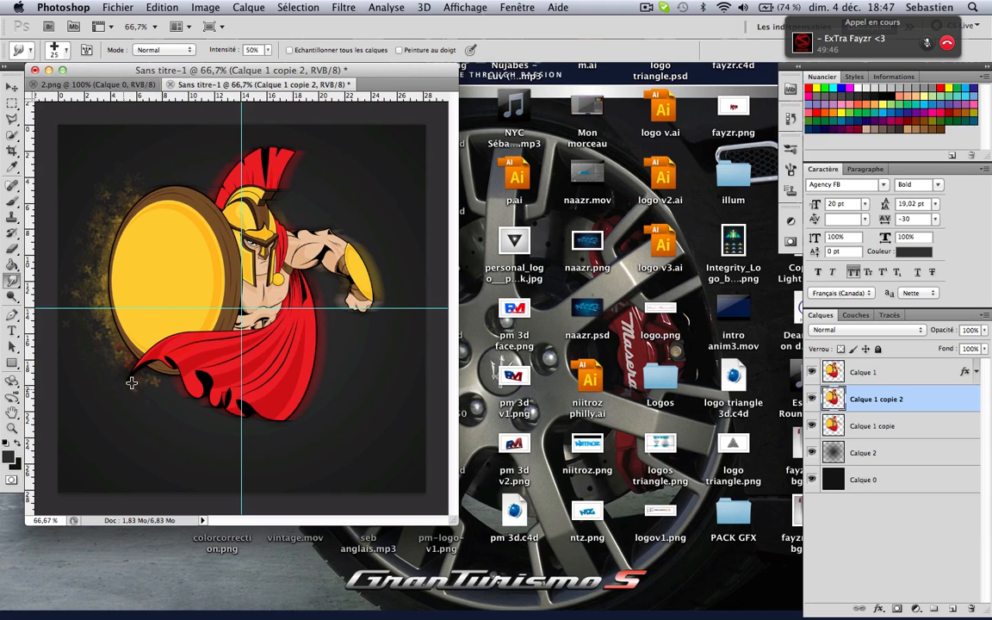
click(812, 371)
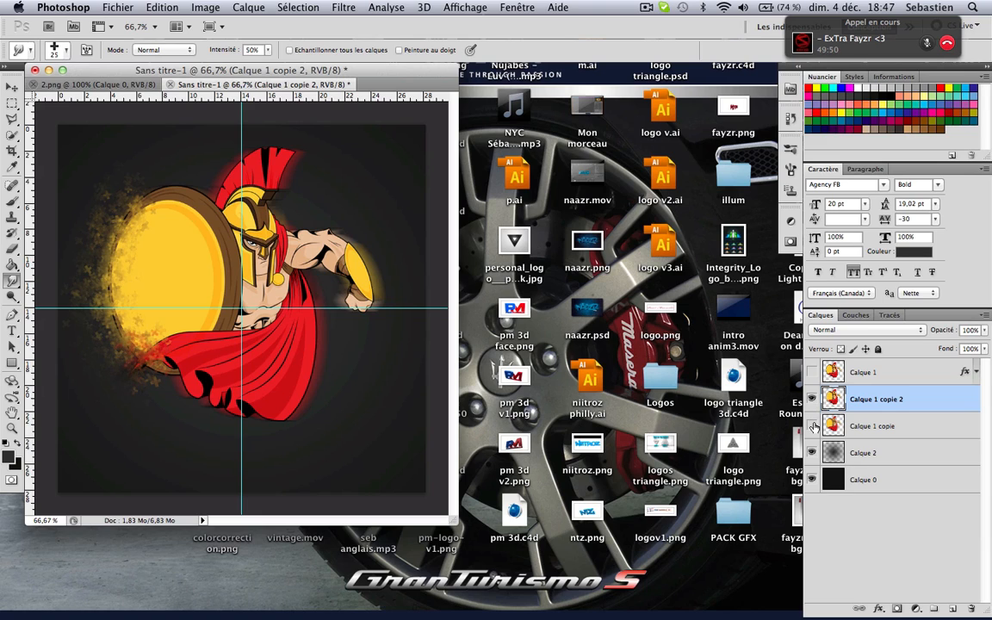
click(812, 425)
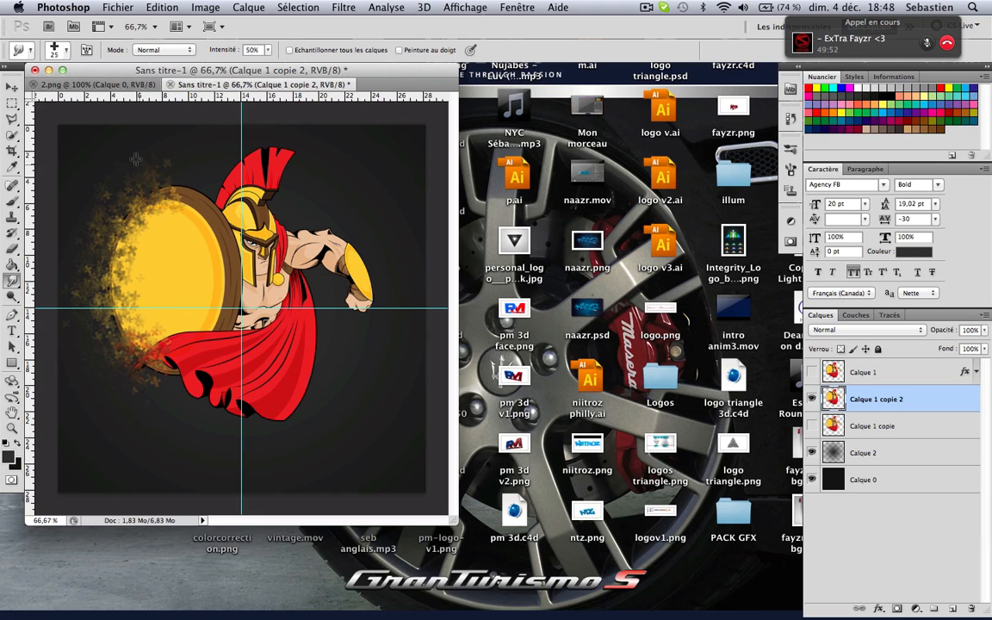
Smudge the shield, crest, arm and cape outward all around the mascot on Calque 1 copie 2, and show Calque 1 and Calque 1 copie again
drag(183, 230, 179, 158)
drag(216, 276, 223, 129)
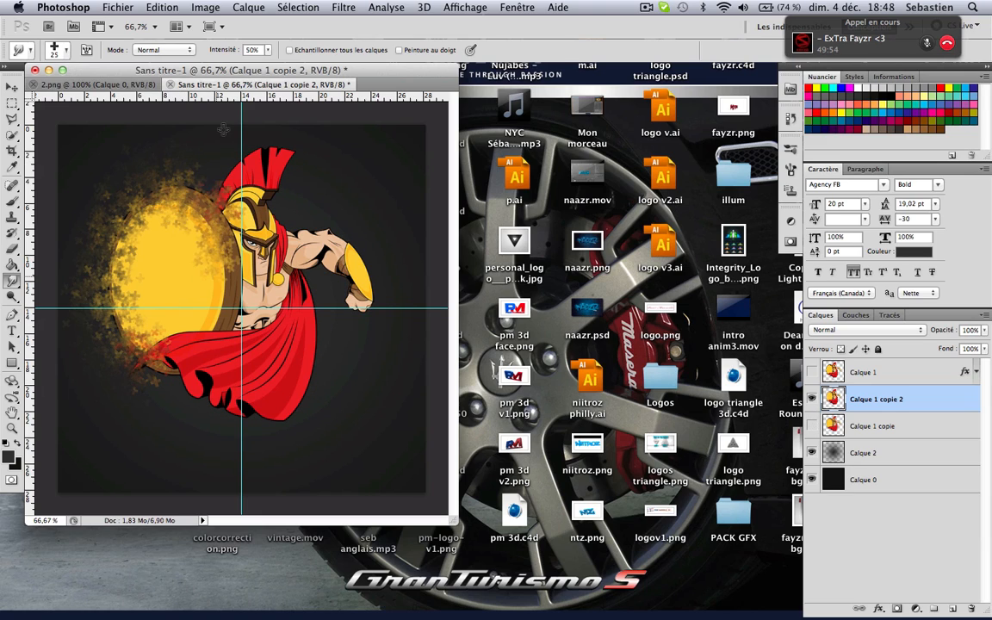
mouse_move(221, 203)
mouse_down()
mouse_move(208, 105)
mouse_move(226, 114)
mouse_up()
mouse_move(260, 179)
mouse_down()
mouse_move(219, 132)
mouse_move(346, 151)
mouse_move(235, 155)
mouse_up()
drag(270, 168, 316, 180)
drag(269, 177, 221, 180)
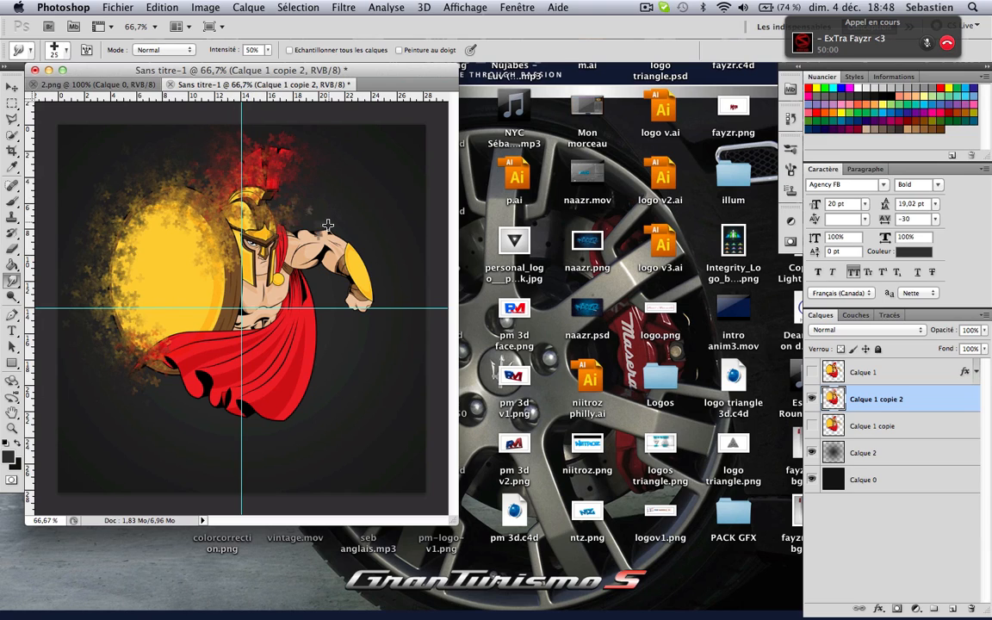
mouse_move(310, 236)
mouse_down()
mouse_move(316, 207)
mouse_move(338, 193)
mouse_move(333, 248)
mouse_move(363, 214)
mouse_up()
drag(349, 264, 413, 260)
mouse_move(359, 286)
mouse_down()
mouse_move(407, 286)
mouse_move(366, 298)
mouse_move(344, 335)
mouse_up()
drag(354, 279, 319, 286)
mouse_move(293, 279)
mouse_down()
mouse_move(333, 272)
mouse_move(341, 283)
mouse_up()
mouse_move(296, 321)
mouse_down()
mouse_move(351, 322)
mouse_move(313, 321)
mouse_move(299, 332)
mouse_move(351, 371)
mouse_up()
mouse_move(279, 364)
mouse_down()
mouse_move(348, 408)
mouse_move(290, 380)
mouse_move(296, 358)
mouse_move(353, 371)
mouse_move(301, 391)
mouse_move(291, 453)
mouse_move(283, 385)
mouse_move(246, 459)
mouse_up()
mouse_move(234, 383)
mouse_down()
mouse_move(222, 422)
mouse_move(232, 430)
mouse_up()
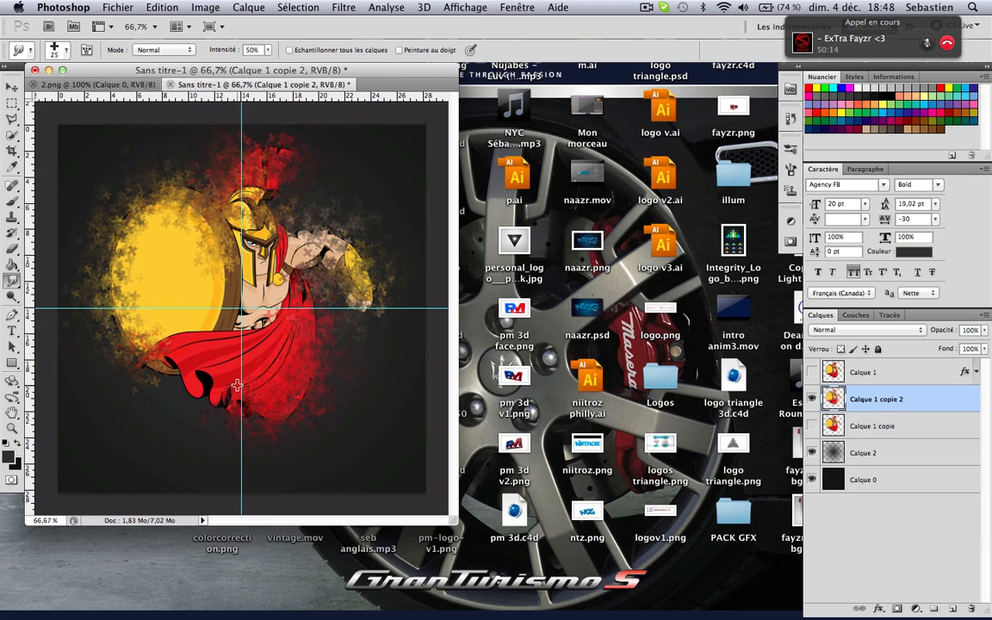
drag(237, 385, 181, 412)
drag(226, 357, 165, 408)
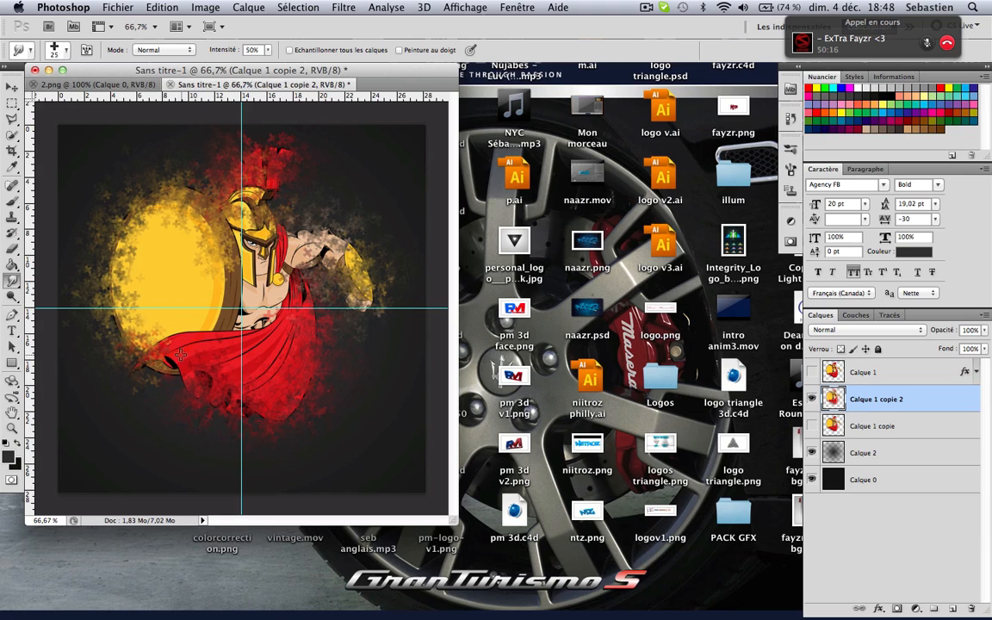
drag(161, 346, 136, 372)
mouse_move(221, 290)
mouse_down()
mouse_move(245, 267)
mouse_move(231, 244)
mouse_move(175, 226)
mouse_up()
drag(170, 316, 198, 346)
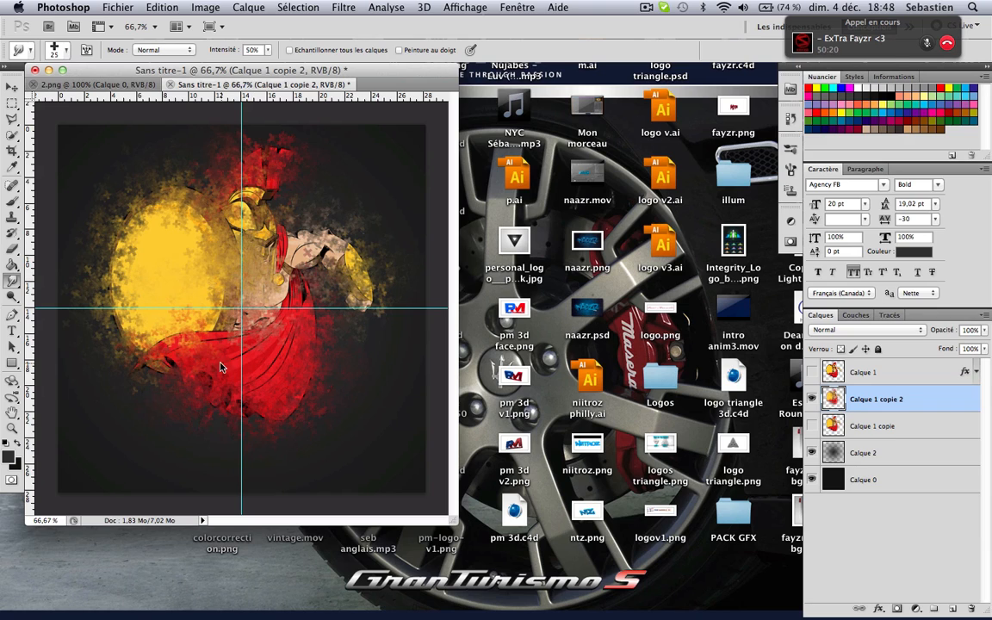
click(812, 372)
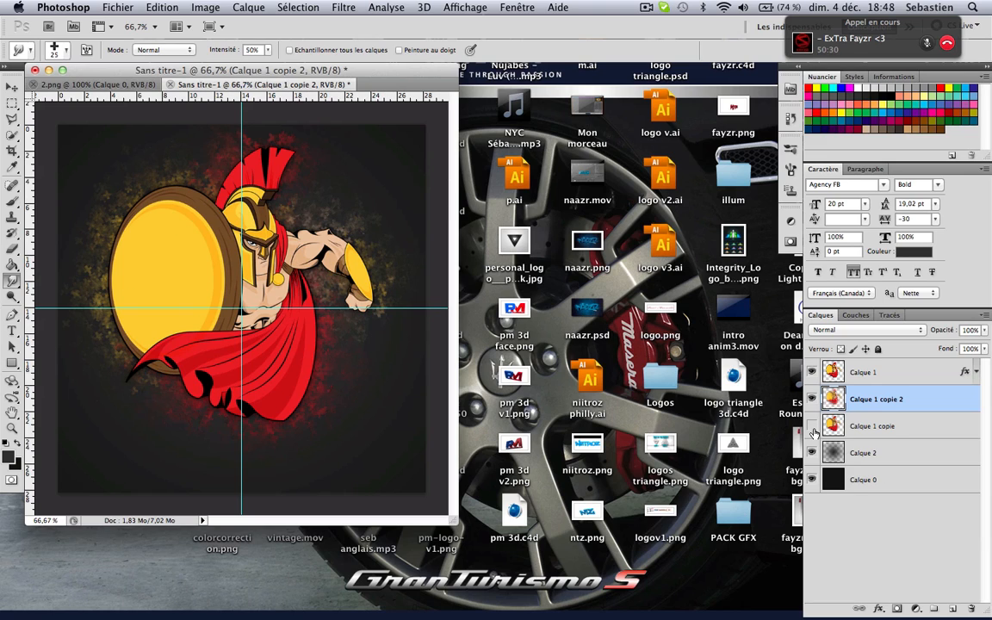
click(812, 427)
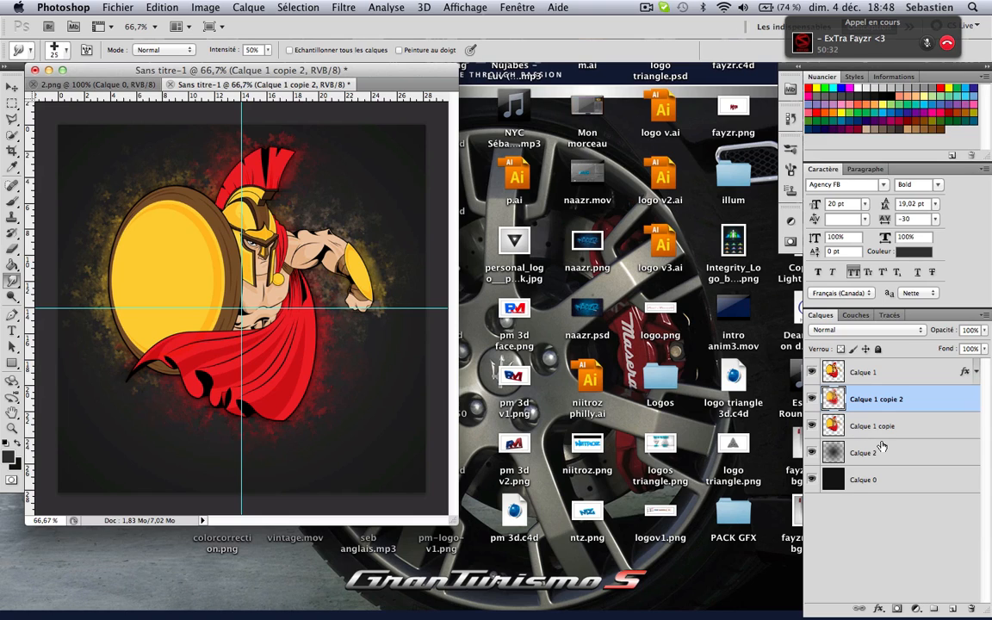
Duplicate Calque 1 again, place the new copy directly beneath it, and clear the copy's layer style
click(888, 382)
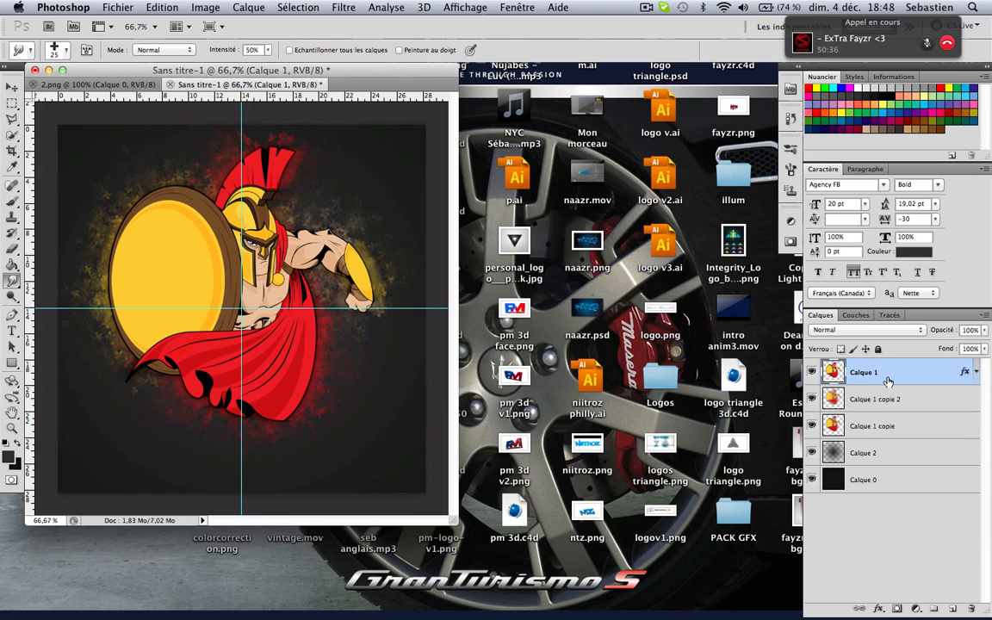
key(super+j)
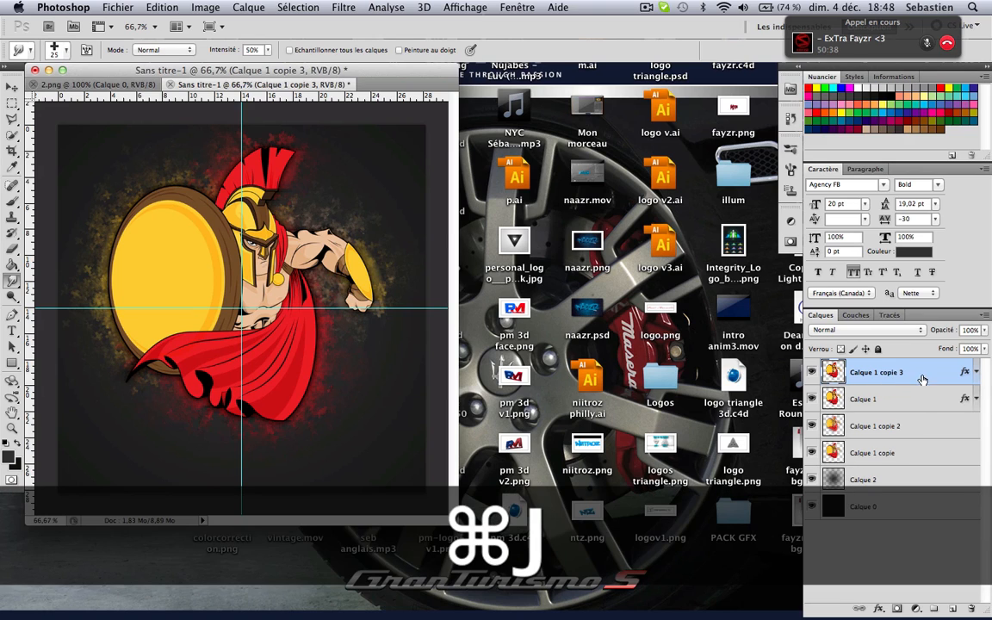
right_click(922, 398)
click(930, 372)
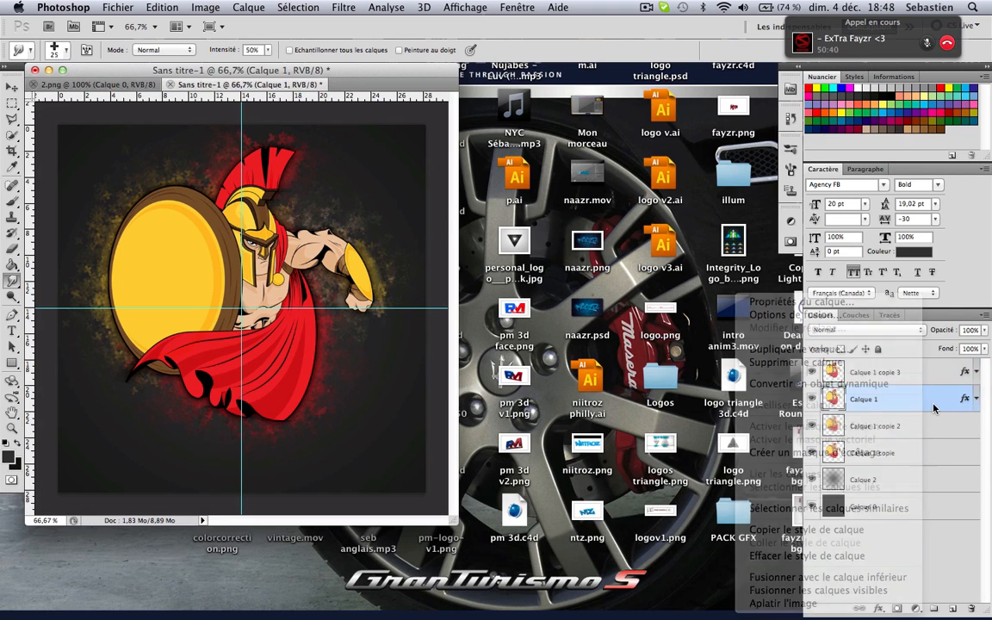
drag(930, 372, 928, 407)
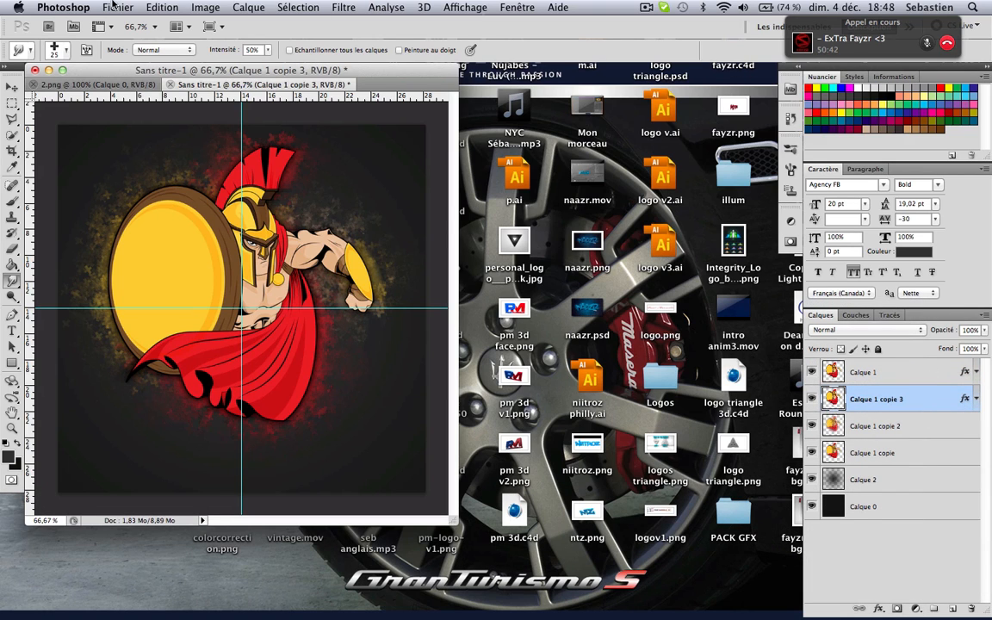
right_click(929, 394)
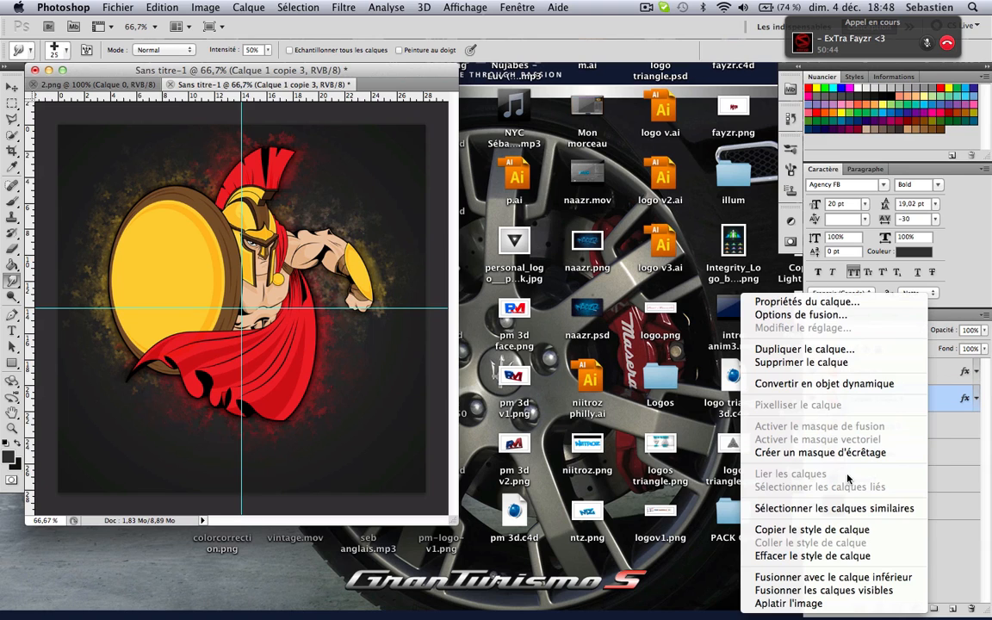
click(857, 556)
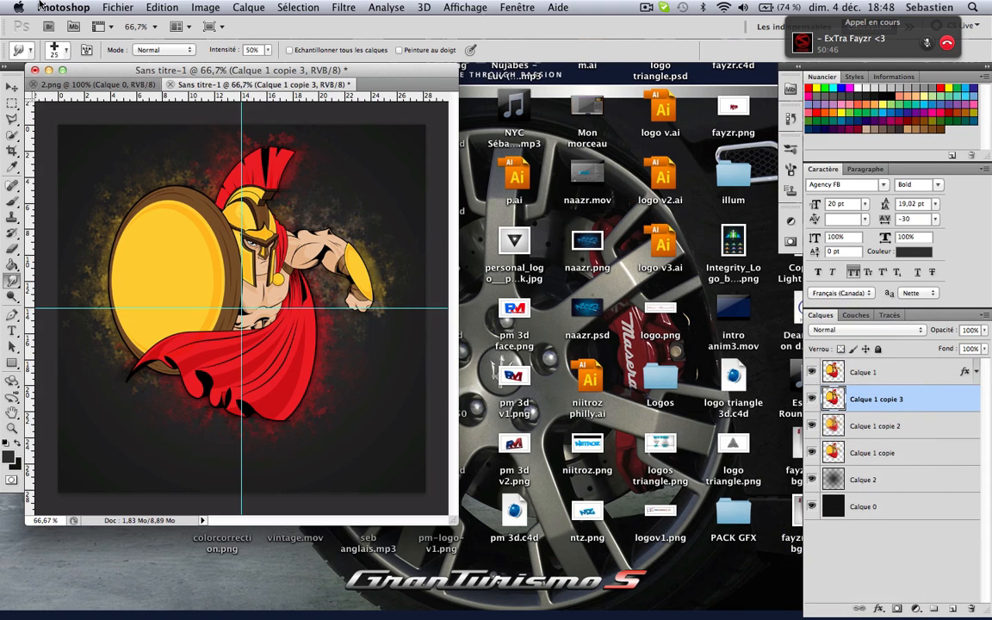
Set the Smudge tool to the 1000 px brush made of faint vertical streaks
click(61, 50)
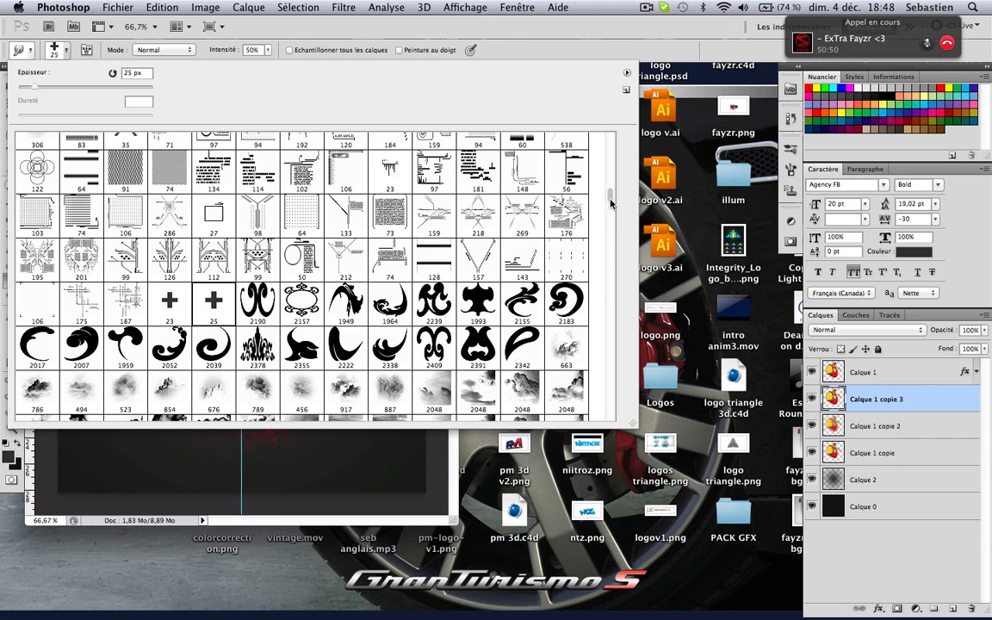
drag(611, 202, 610, 413)
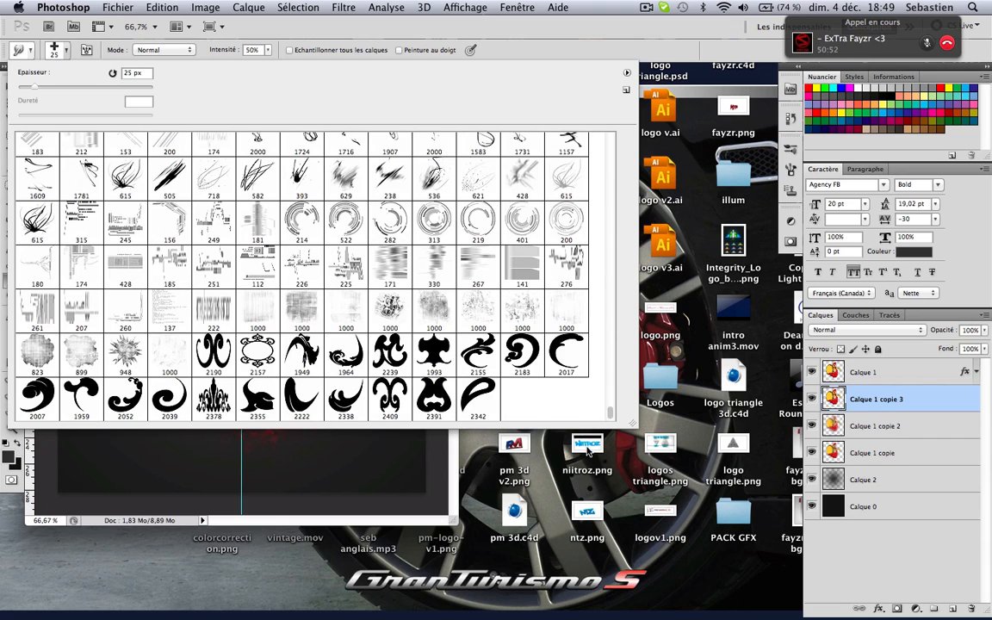
click(254, 306)
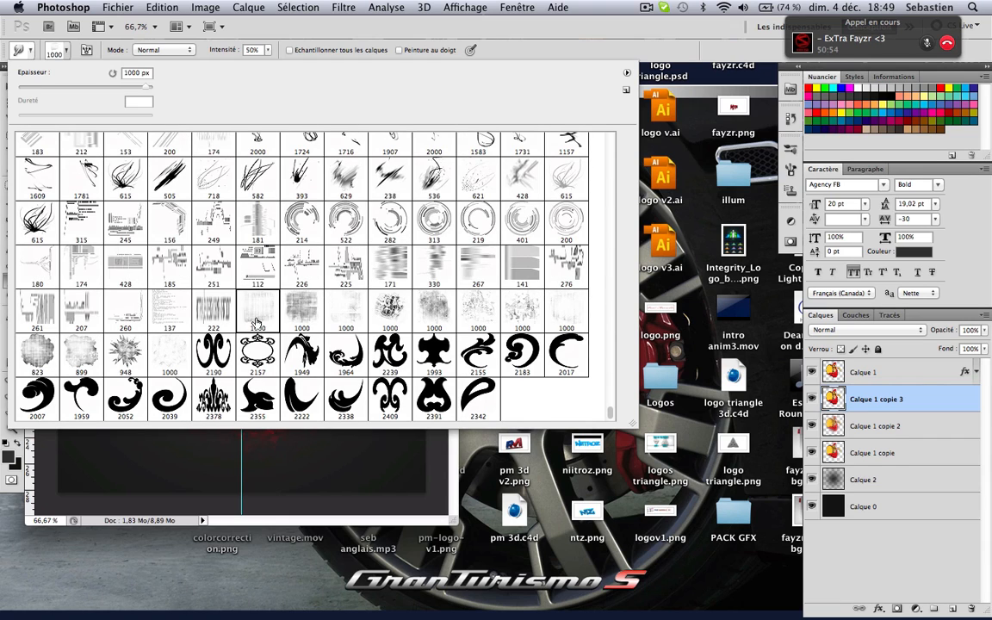
key(Return)
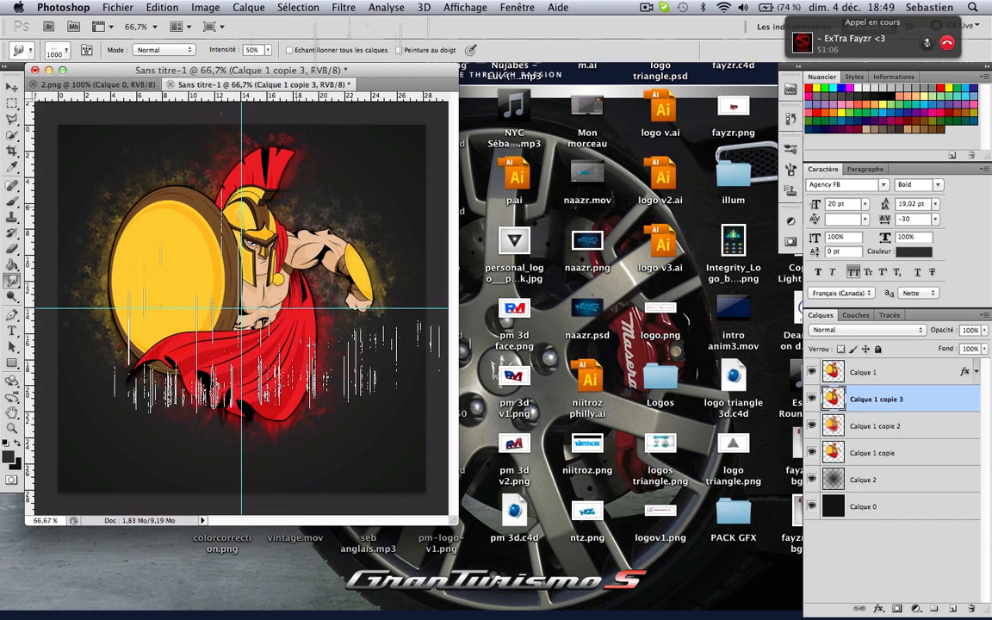
Smudge Calque 1 copie 3 vertically to pull streaks out of the shield, crest, arm and cape
scroll(257, 301, down, 5)
scroll(275, 158, down, 3)
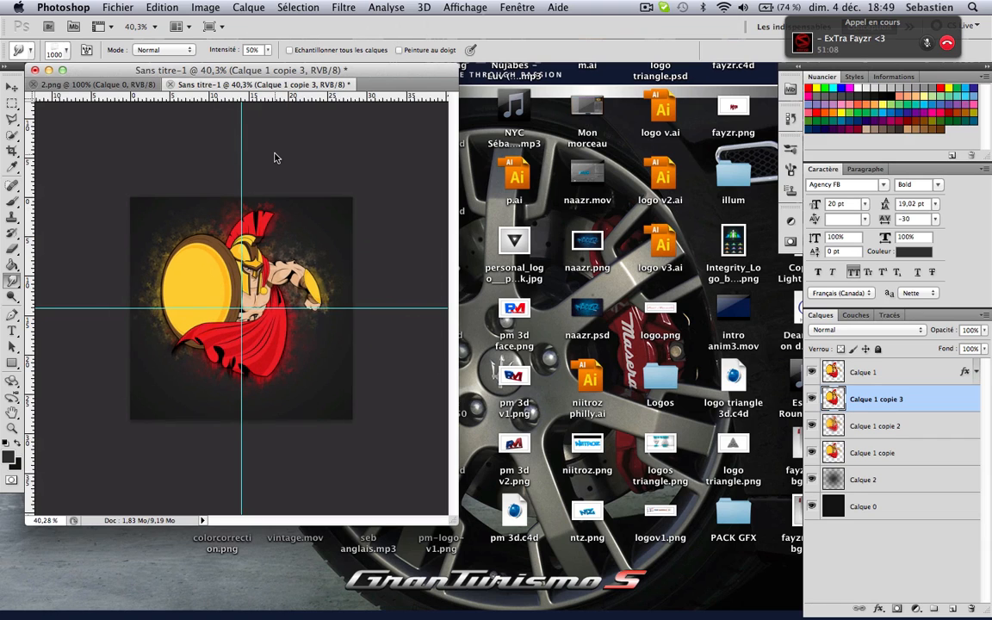
key(b)
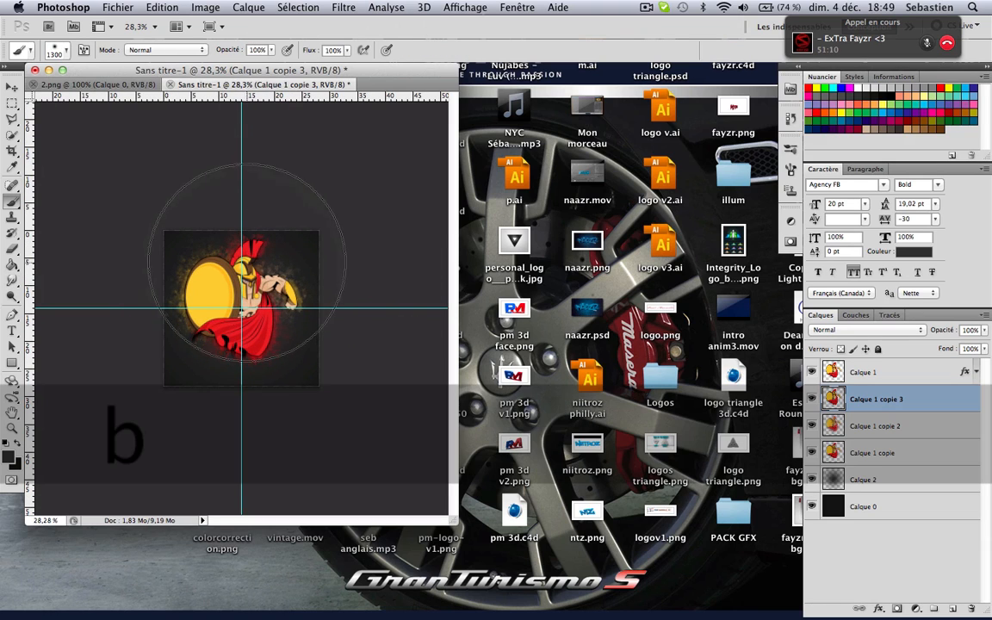
click(12, 281)
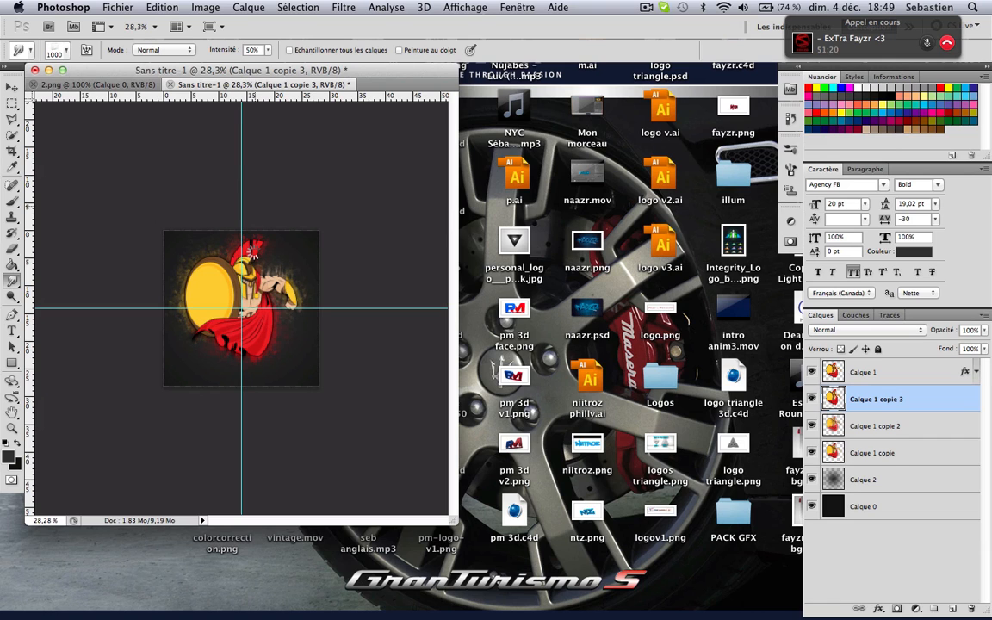
scroll(234, 233, up, 5)
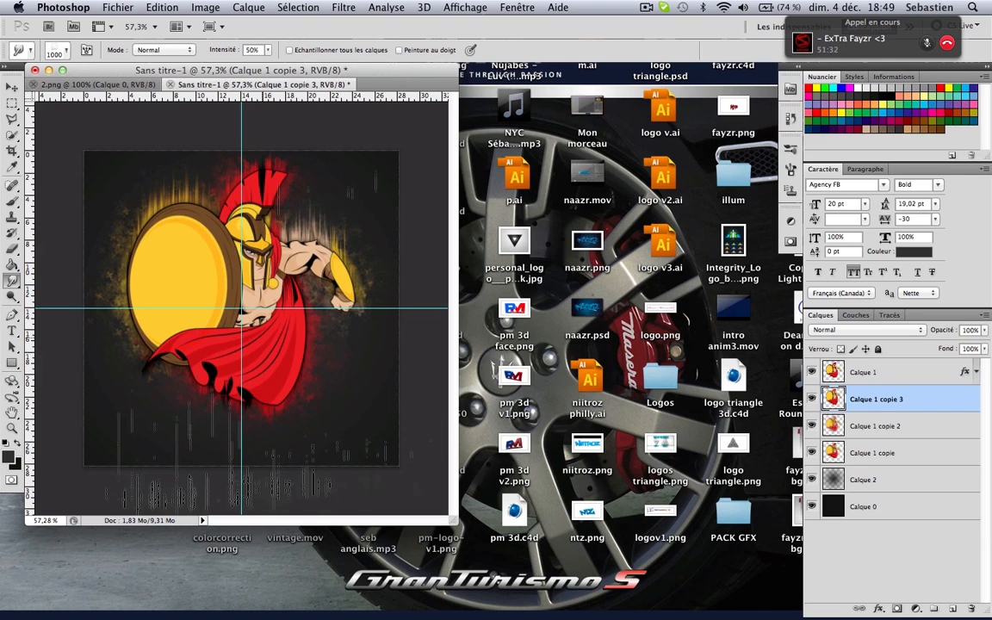
Start a text layer below the mascot's cape and set its font to BankGothic Md BT
key(t)
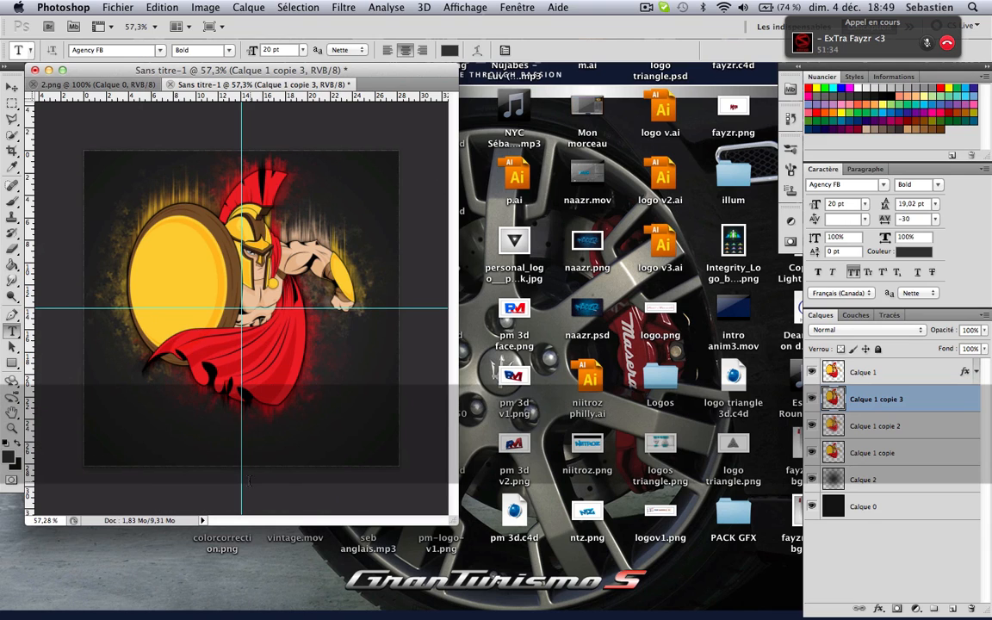
click(178, 441)
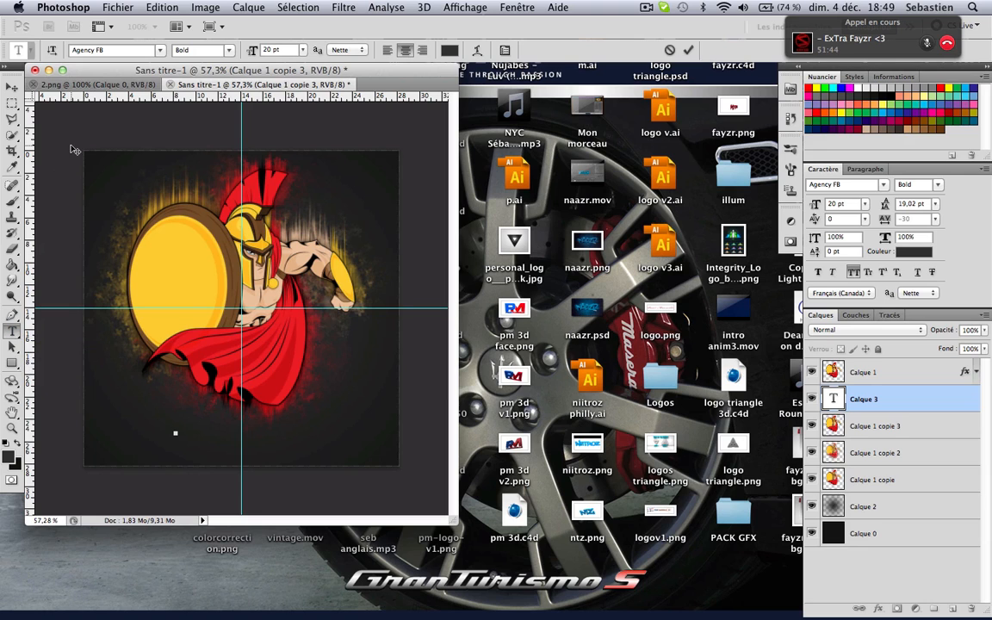
click(161, 50)
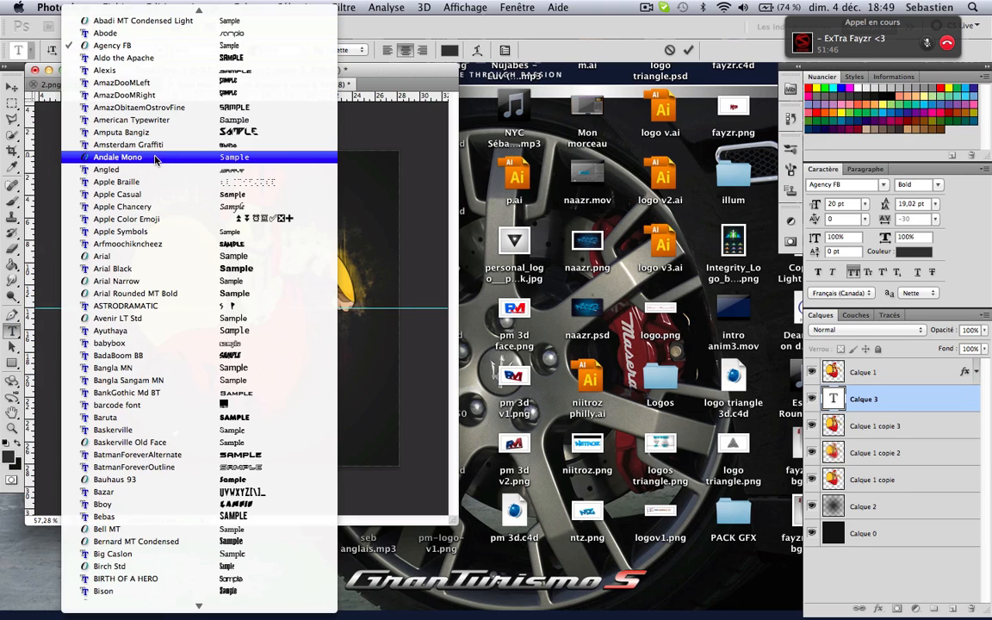
scroll(155, 94, down, 2)
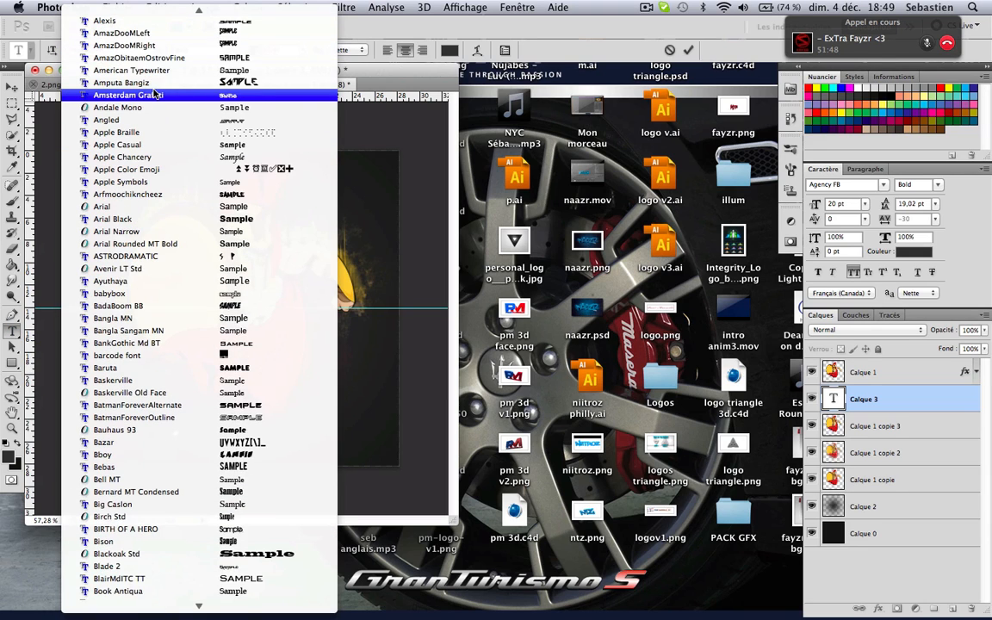
scroll(155, 95, down, 2)
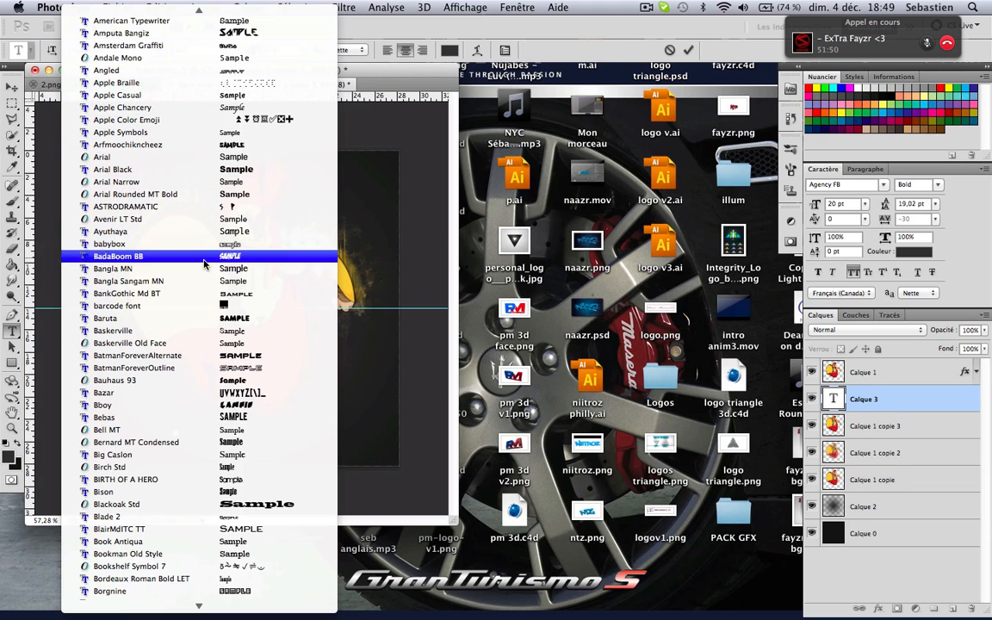
click(206, 297)
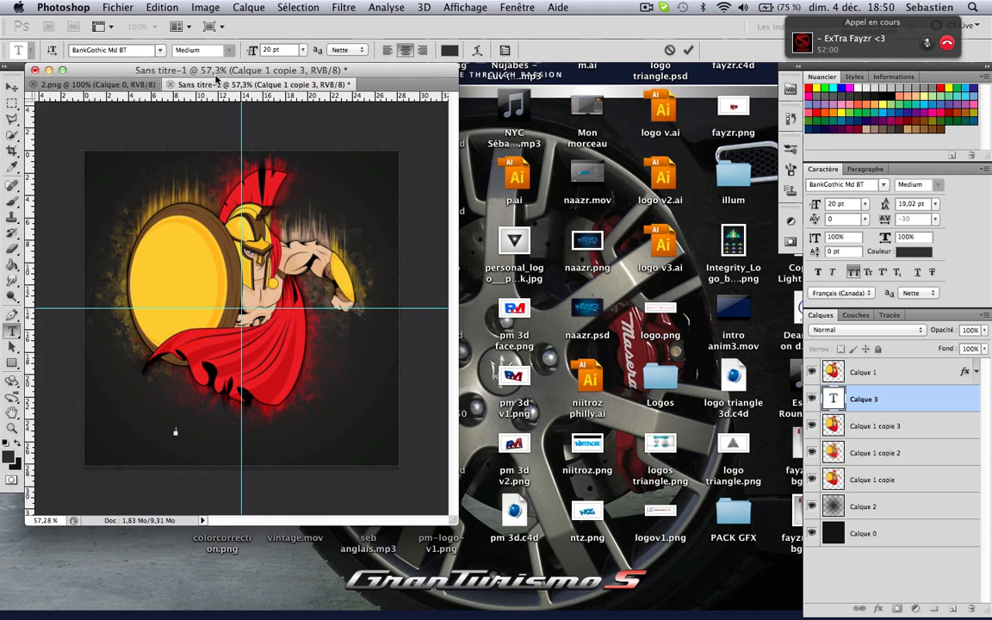
Enter the text "Niitroz gfx" and set its size to 66 pt
key(shift)
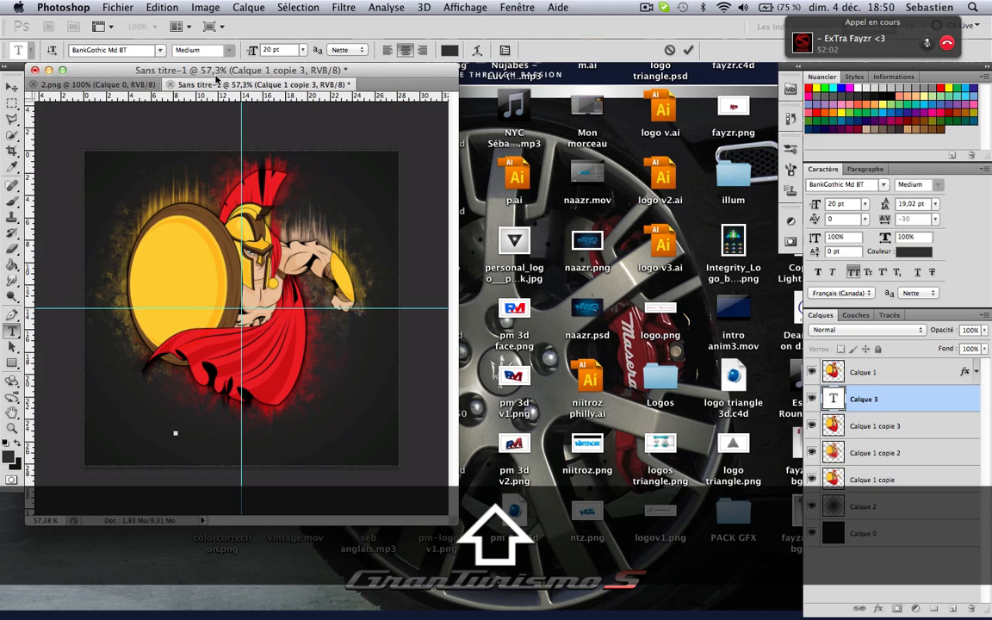
text(NT)
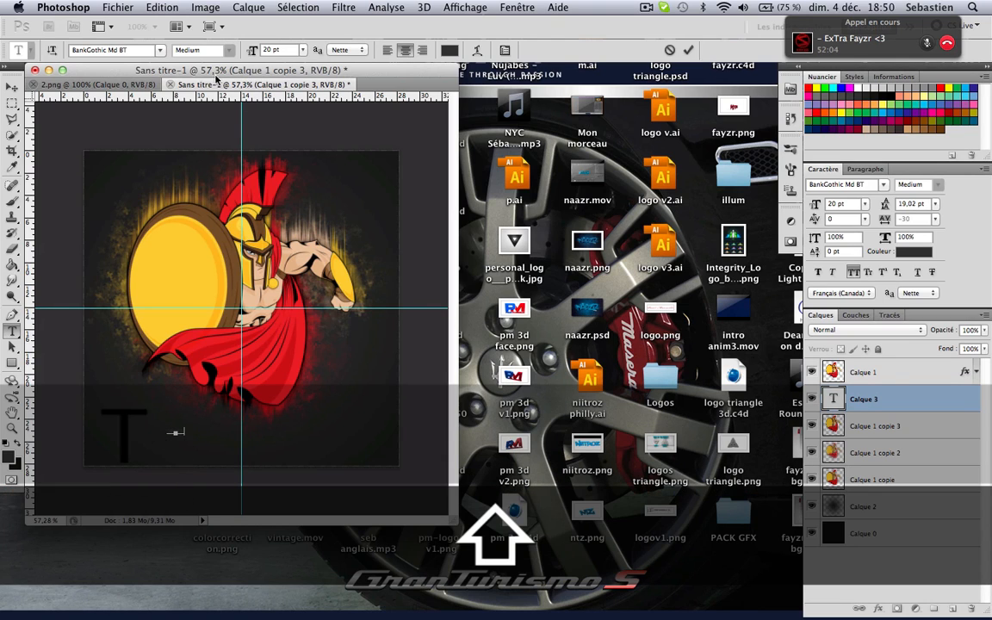
key(super+a)
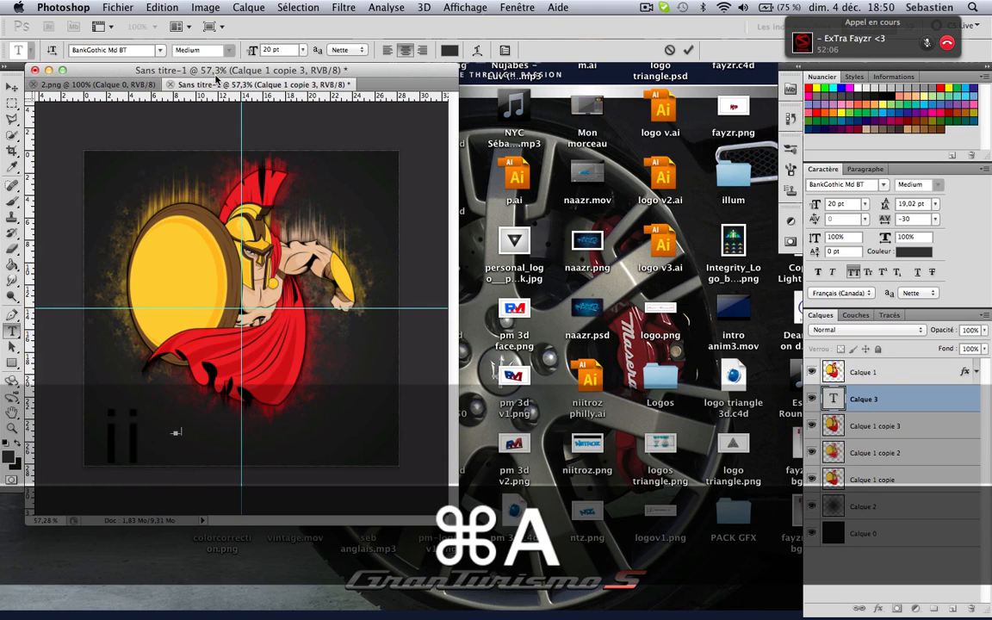
key(shift)
text(gfx)
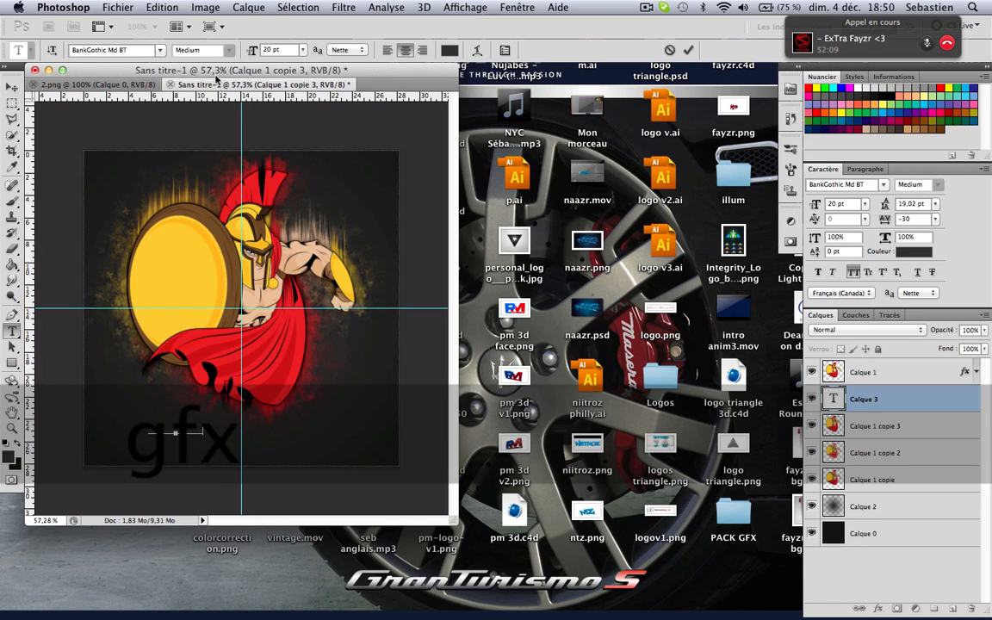
key(super+a)
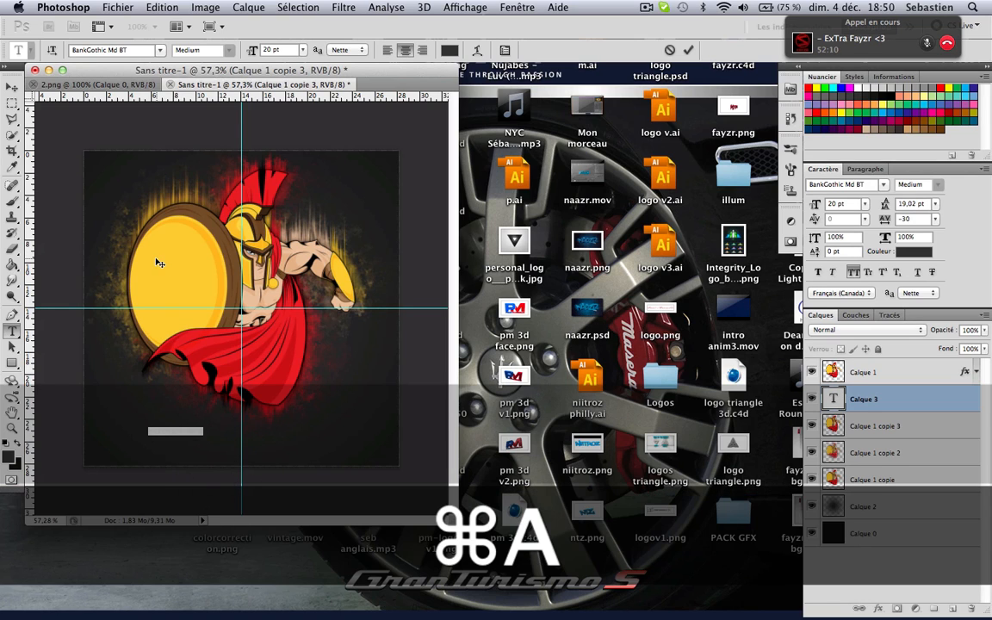
drag(250, 51, 276, 295)
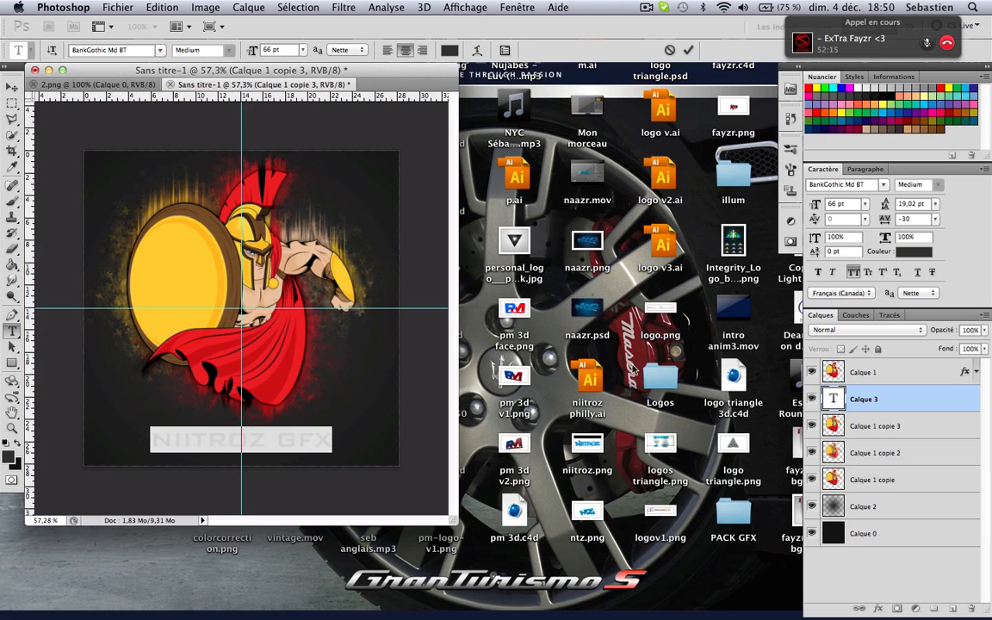
Move the Niitroz gfx layer above Calque 1 and nudge the text to centre it on the vertical guide
click(898, 408)
drag(901, 400, 906, 365)
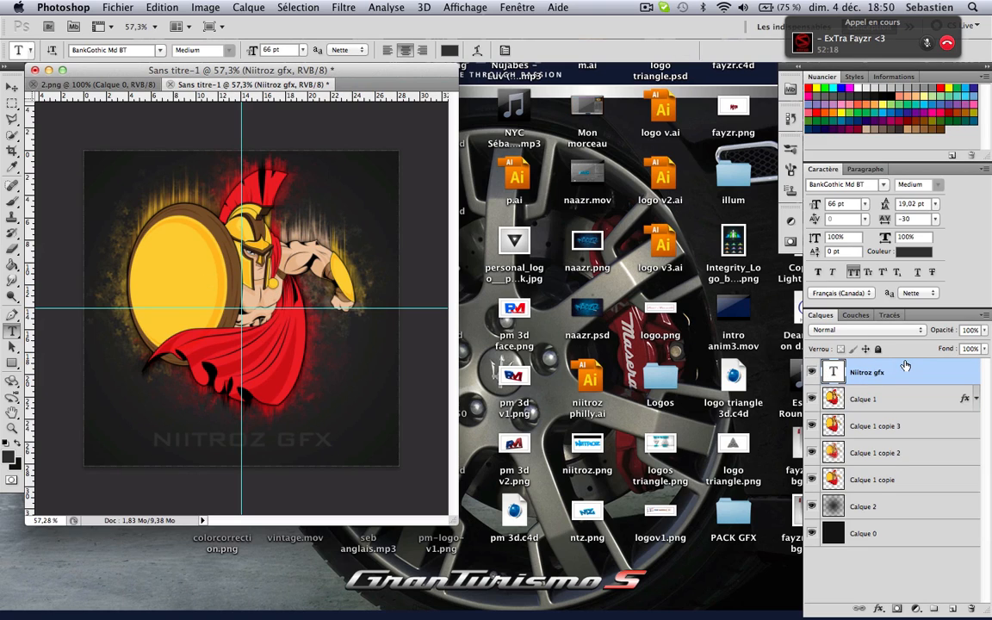
key(super+t)
key(Right)
key(Left)
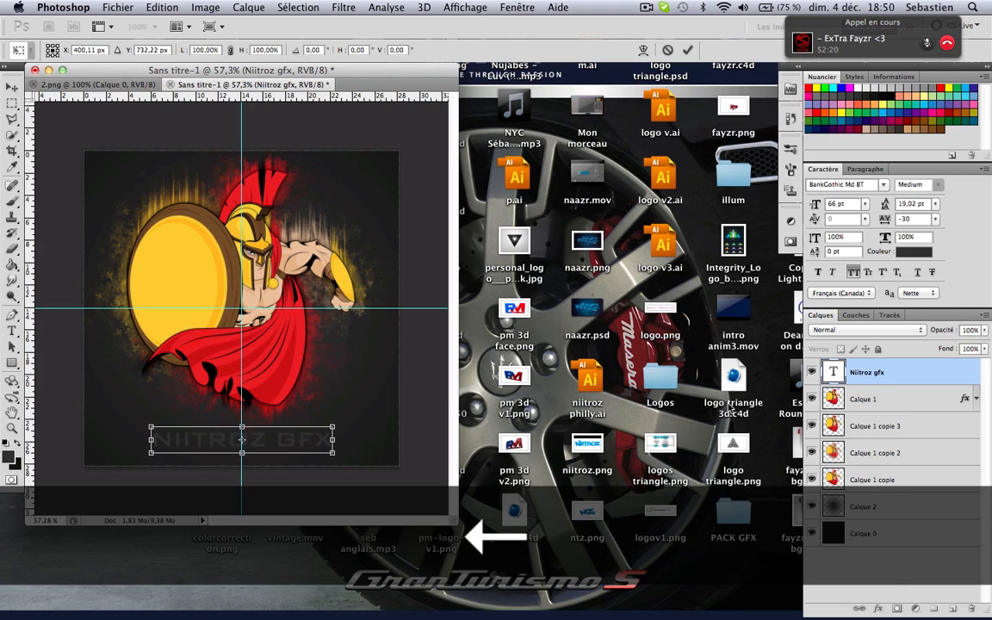
key(Up)
key(Down)
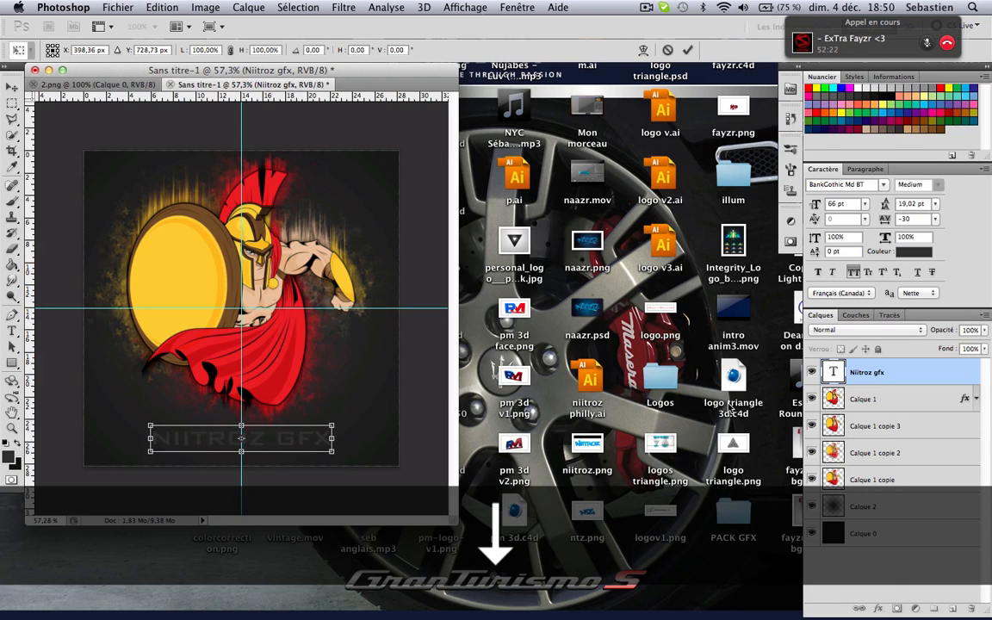
key(Return)
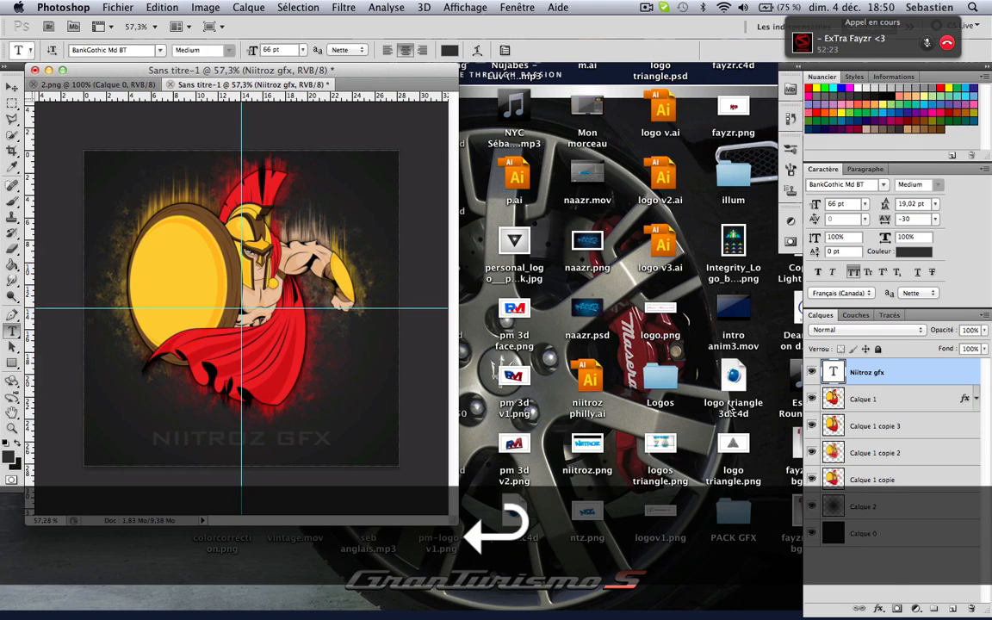
Add a drop shadow to the Niitroz gfx text layer with distance 0 px, size 10 px and opacity 50%
double_click(925, 368)
click(448, 148)
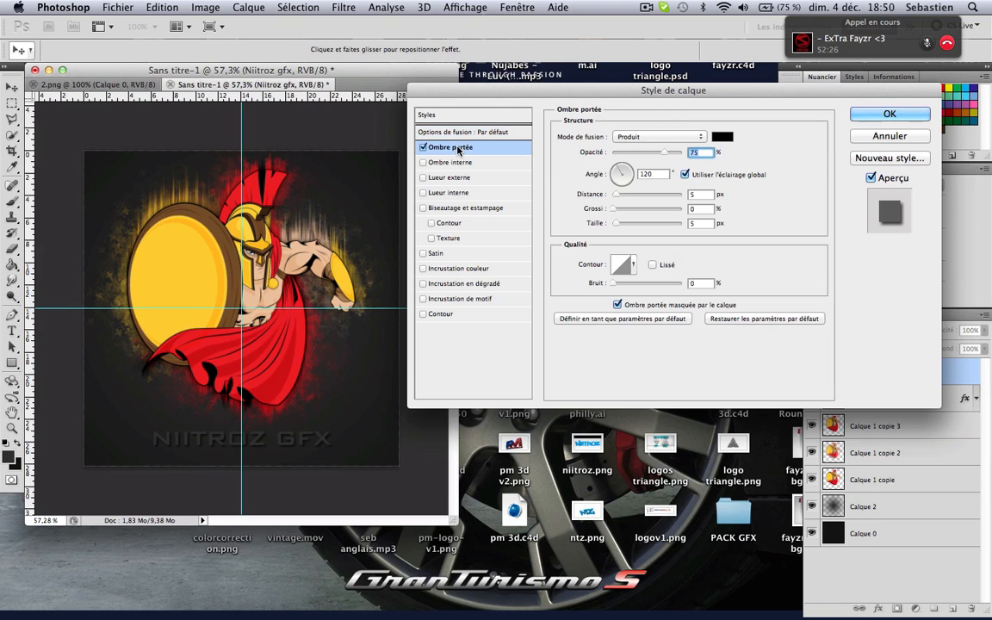
click(693, 193)
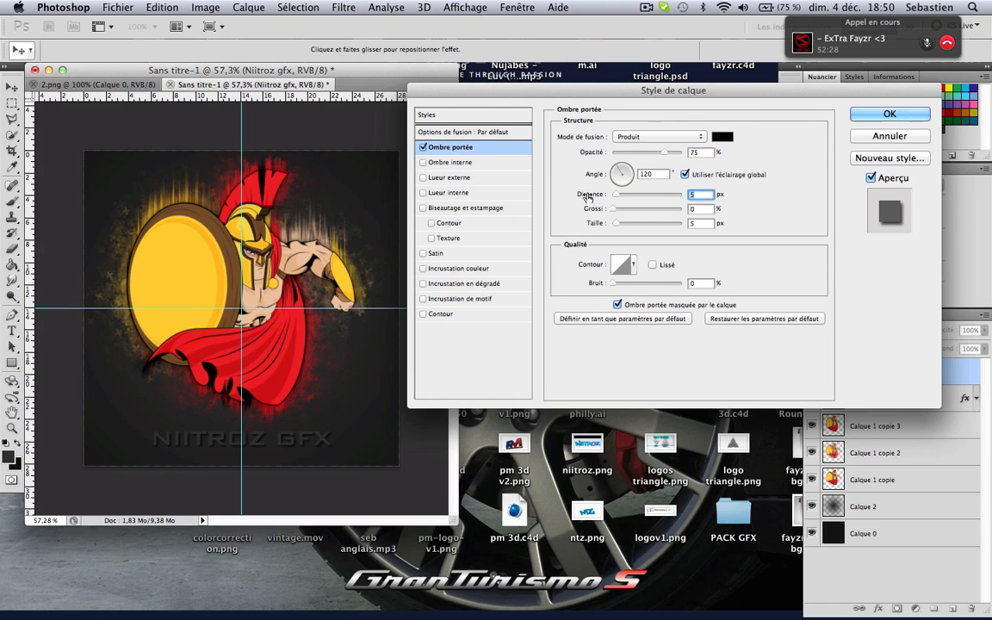
text(0)
key(Tab)
key(Tab)
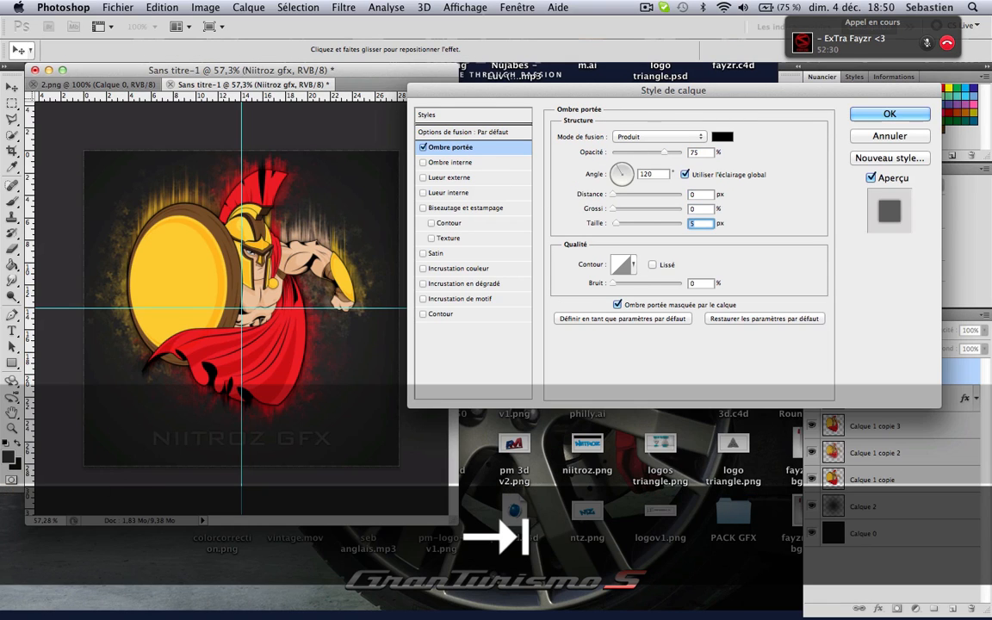
text(10)
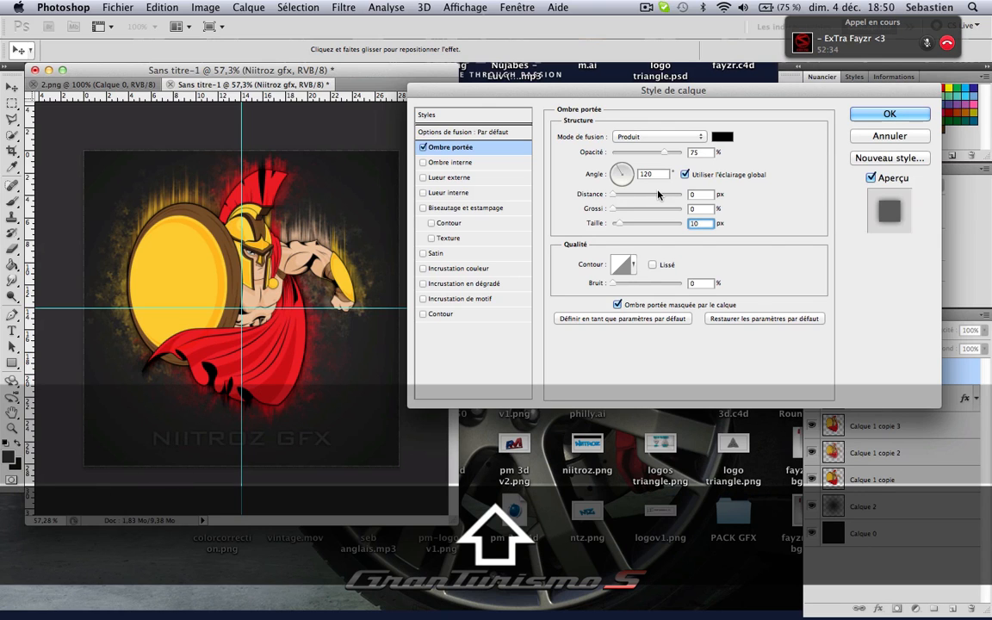
click(659, 150)
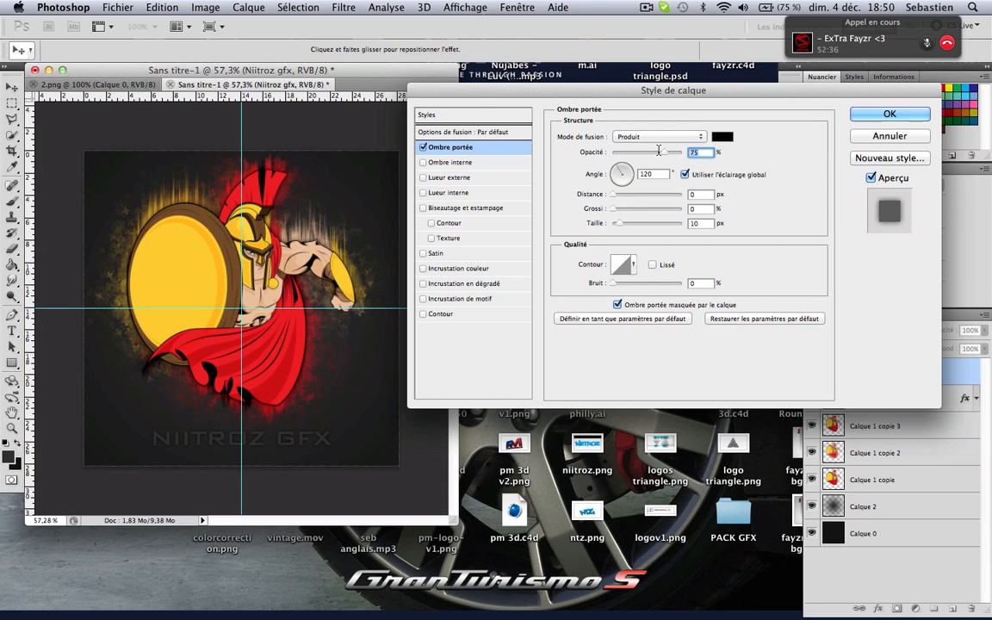
text(50)
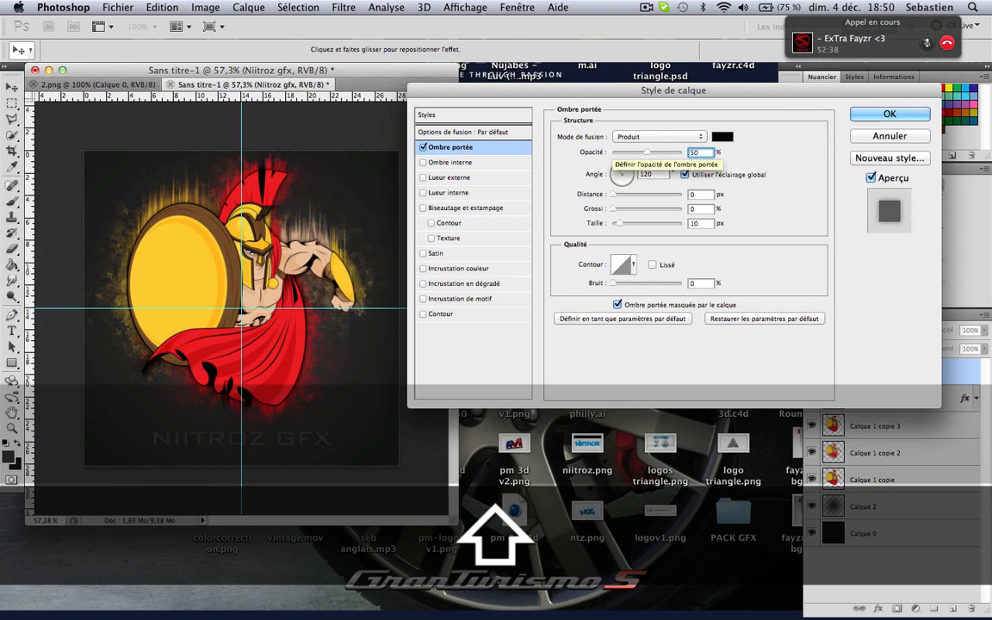
Add a gradient overlay to the Niitroz gfx text and choose the bright red Custom preset for it
click(459, 286)
click(629, 169)
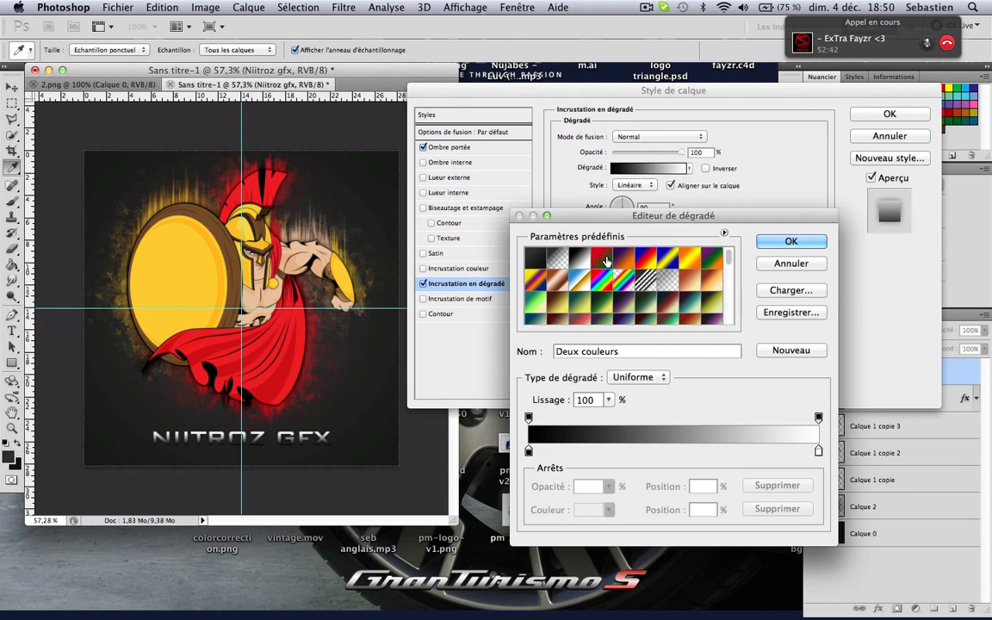
scroll(604, 274, down, 5)
scroll(605, 270, down, 3)
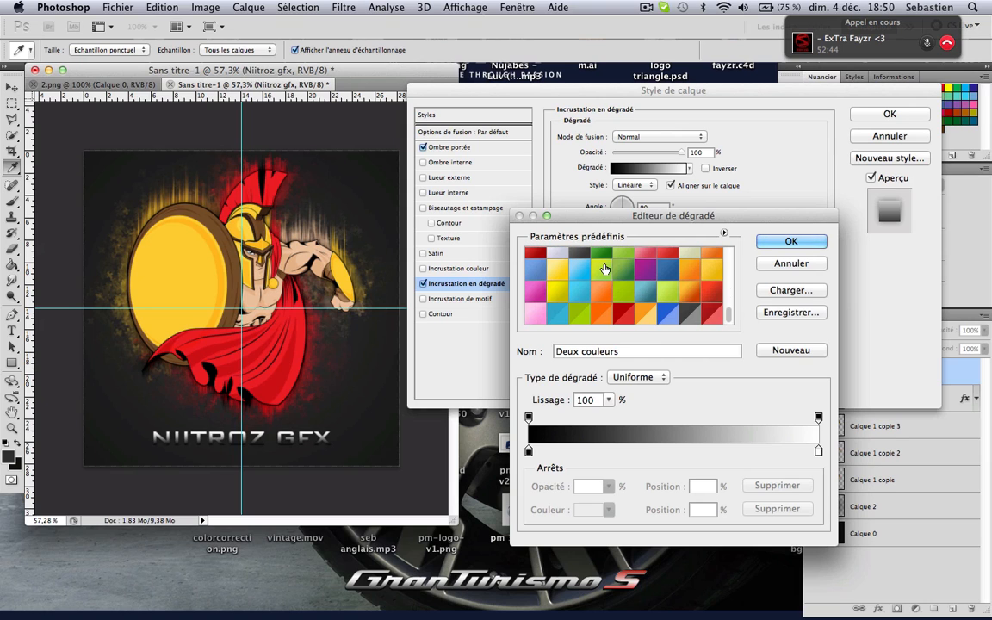
scroll(605, 270, up, 8)
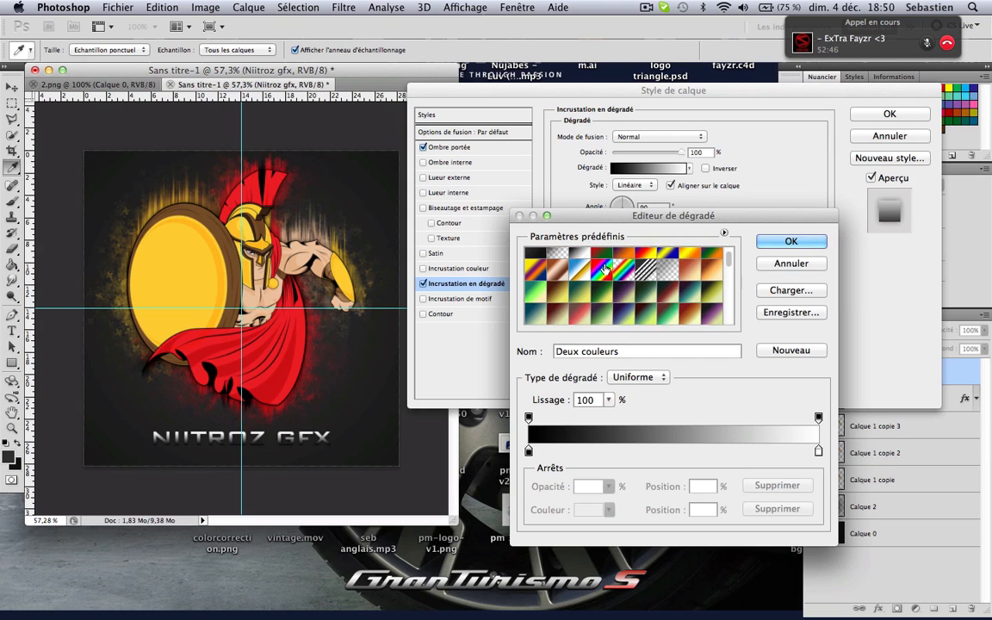
scroll(604, 270, down, 10)
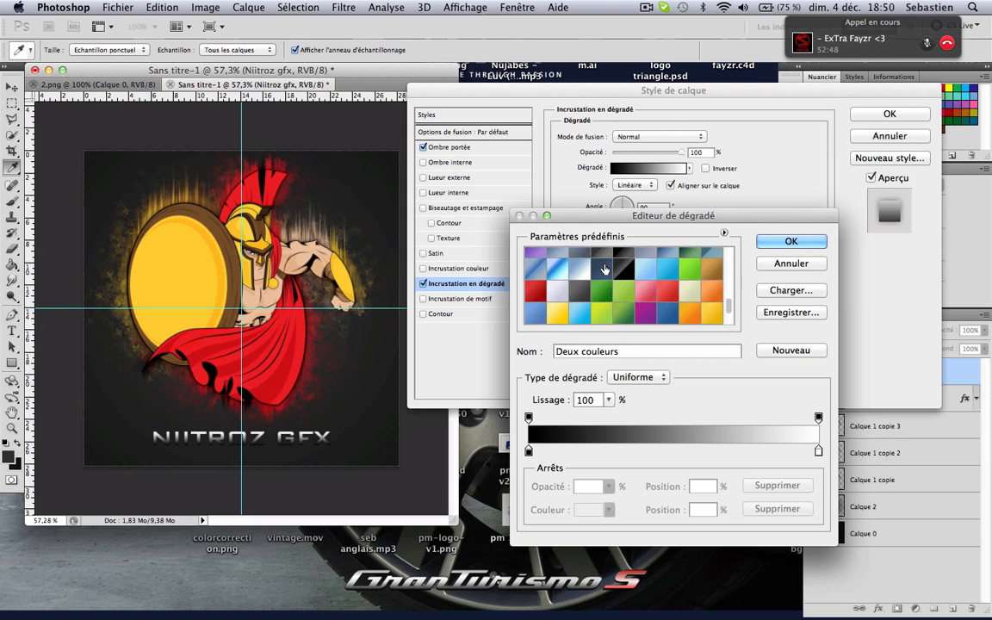
scroll(604, 270, up, 8)
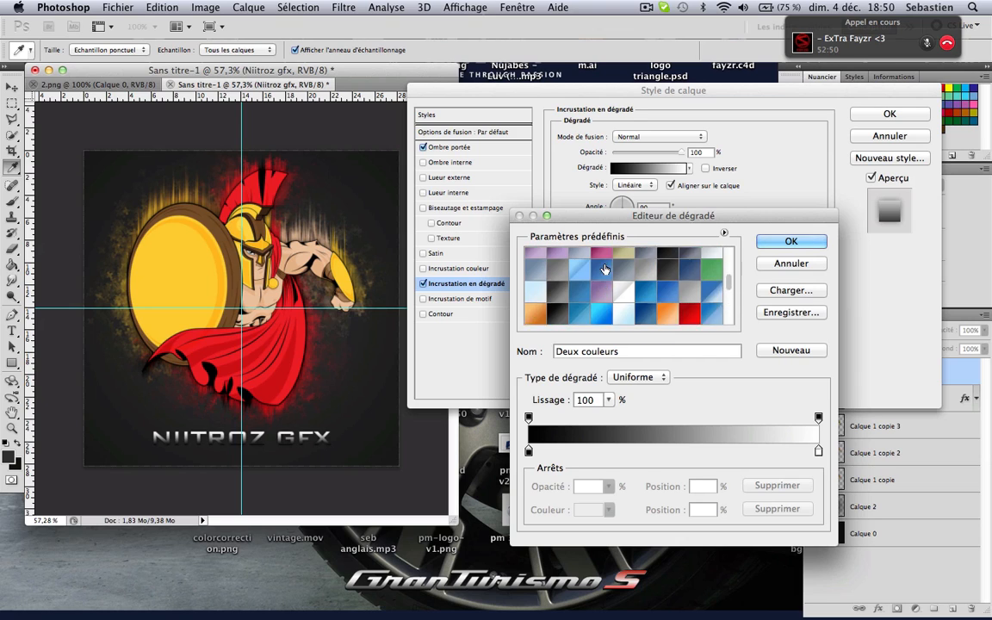
scroll(604, 270, down, 10)
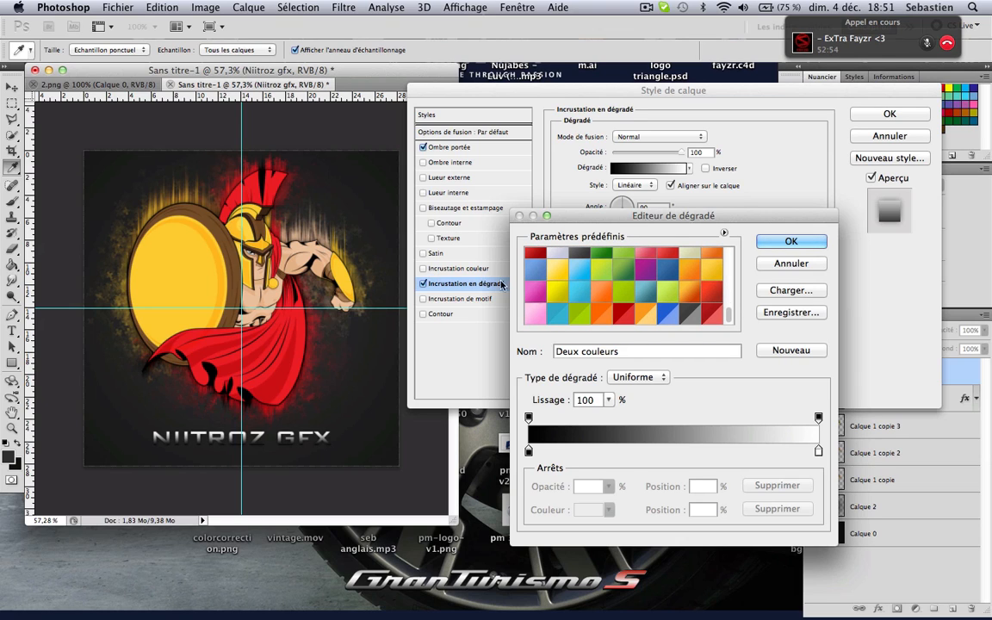
scroll(525, 276, up, 3)
click(535, 284)
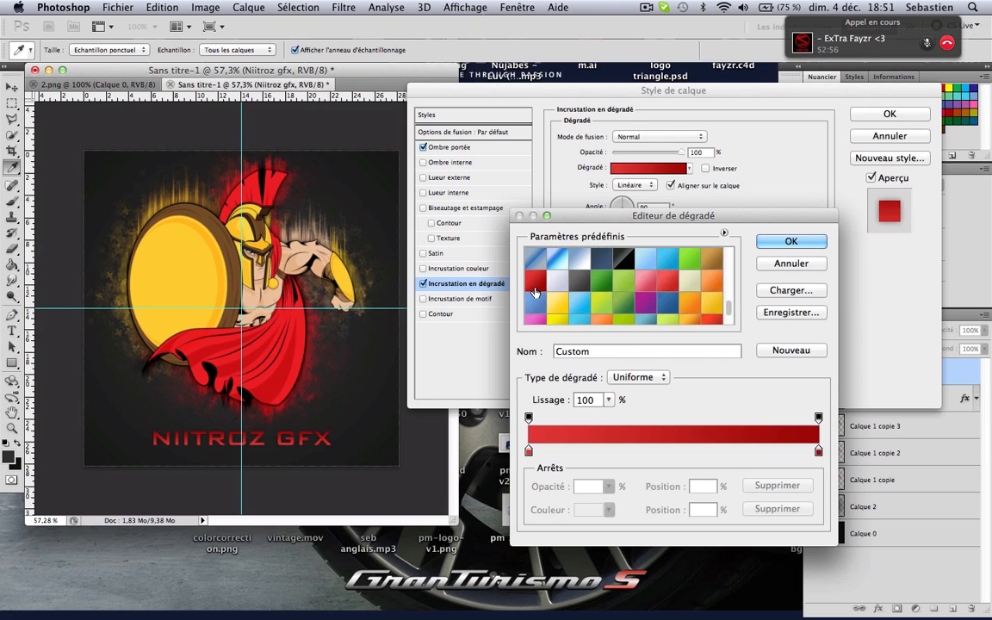
Switch the overlay to the darker red Gradient 032 preset, apply the layer style and collapse the layer's effects list
scroll(539, 285, up, 3)
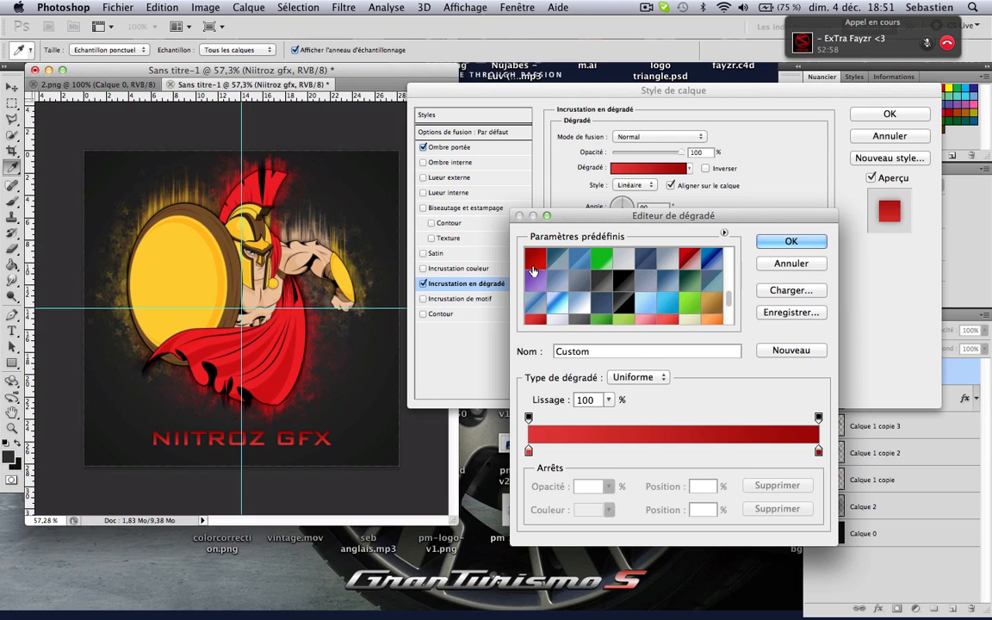
click(531, 265)
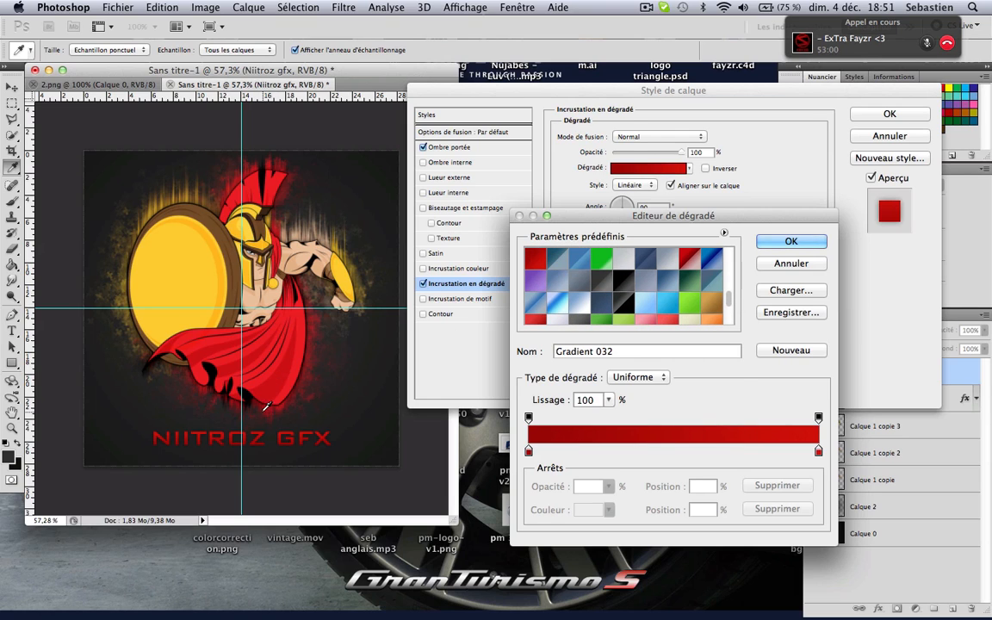
key(Return)
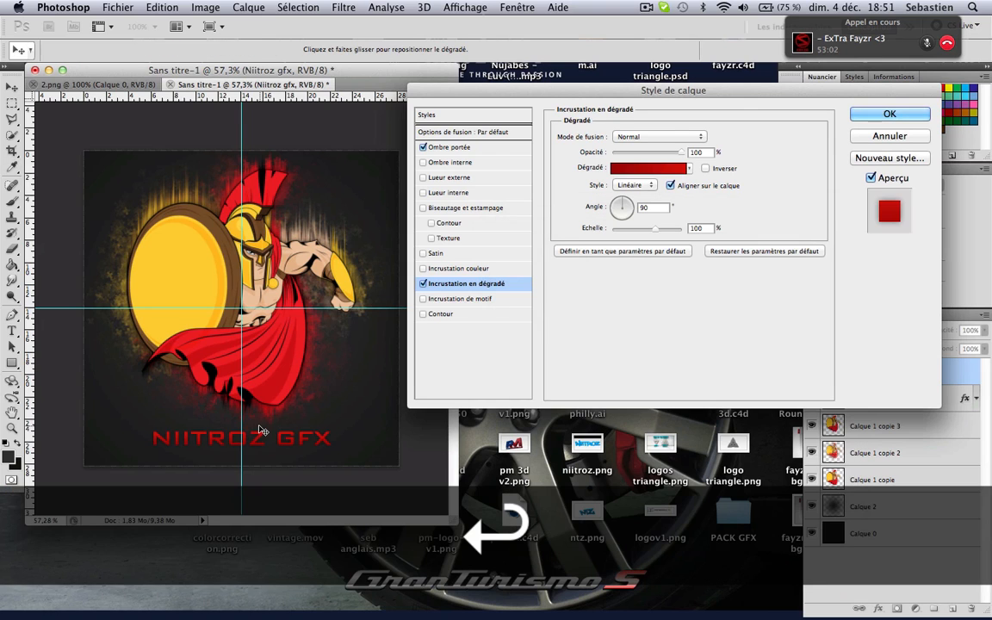
key(Return)
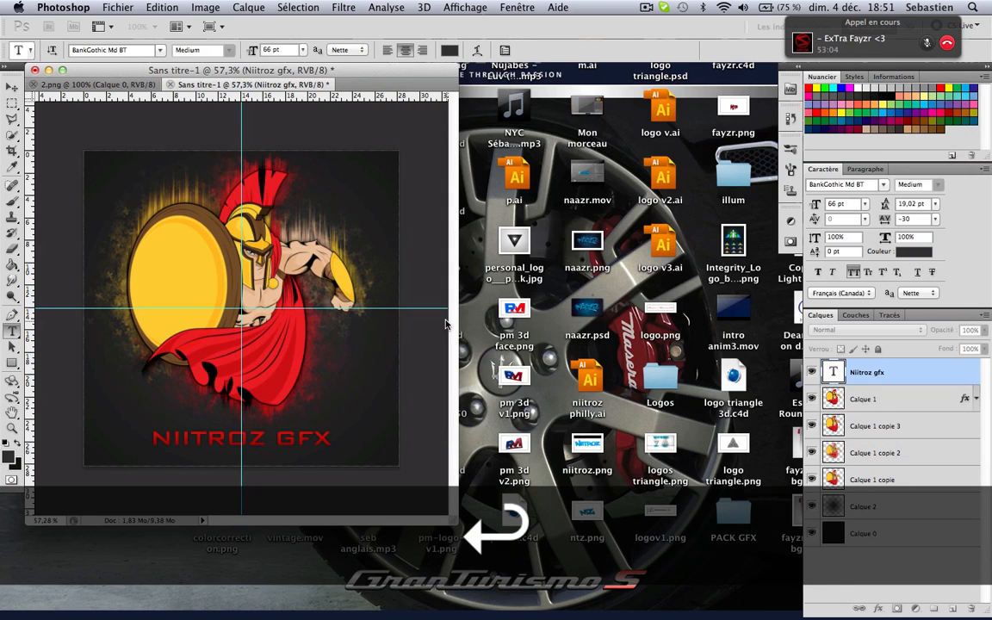
click(976, 376)
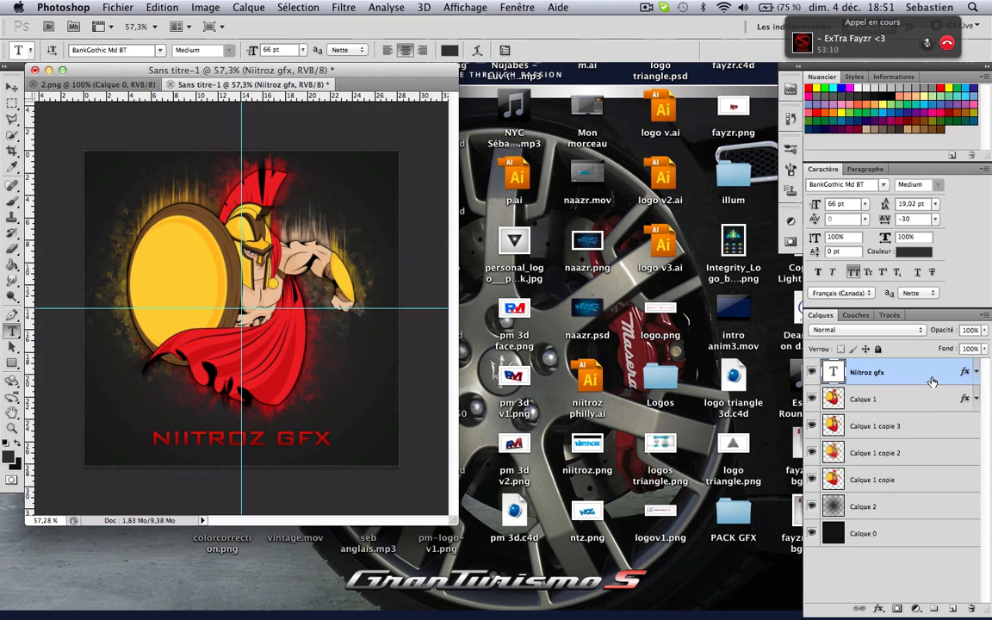
Duplicate the Niitroz gfx text layer and place the copy directly beneath the original
key(super)
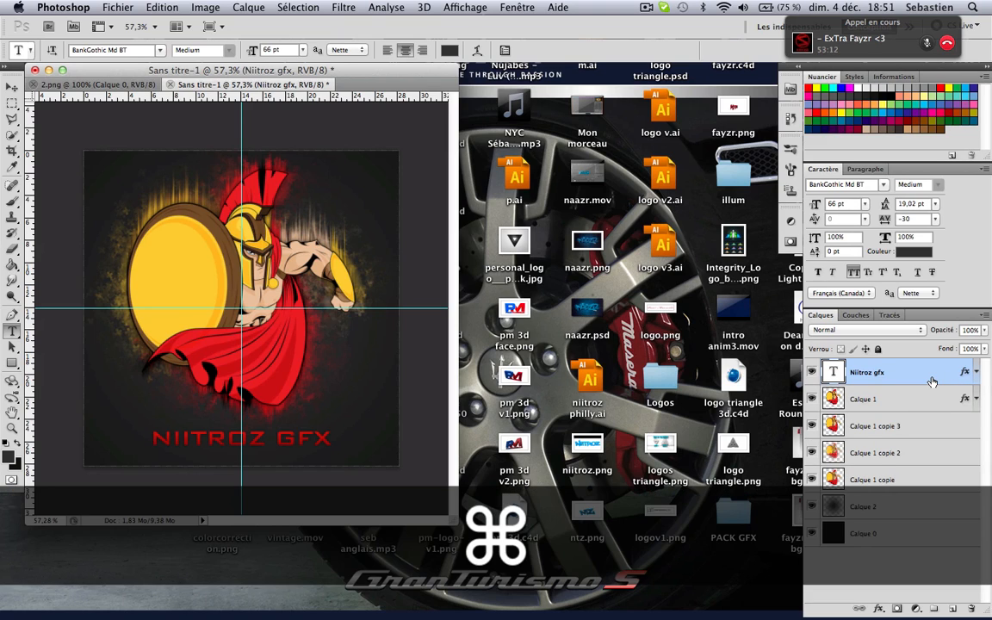
key(super+j)
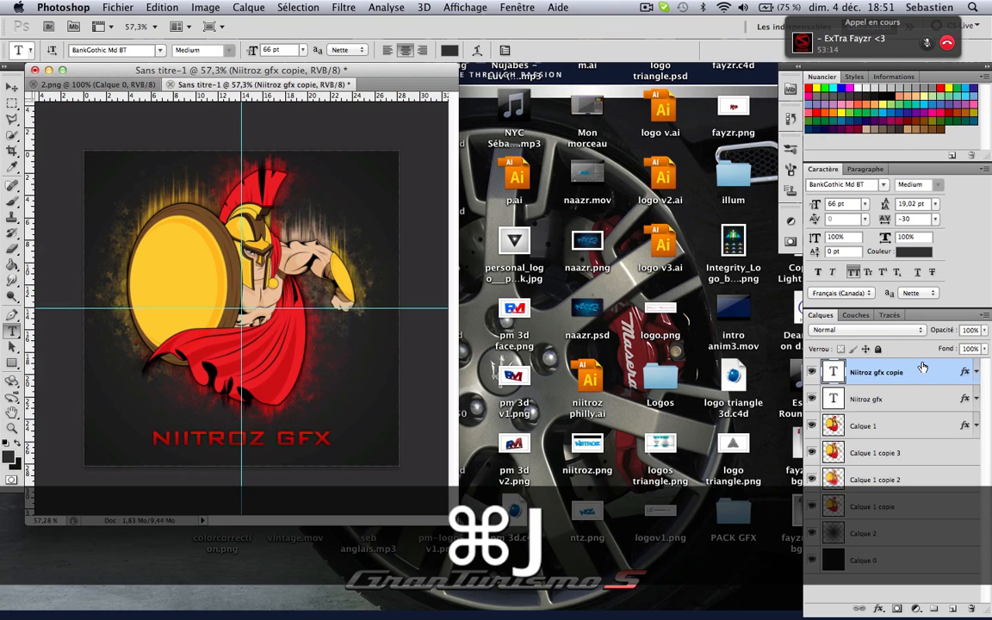
drag(922, 368, 897, 386)
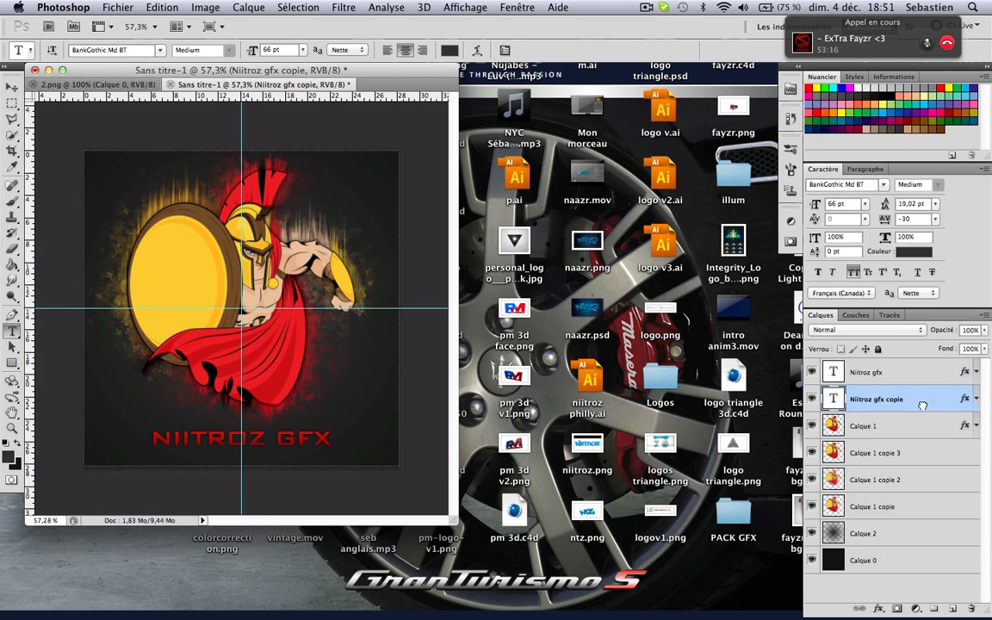
click(894, 373)
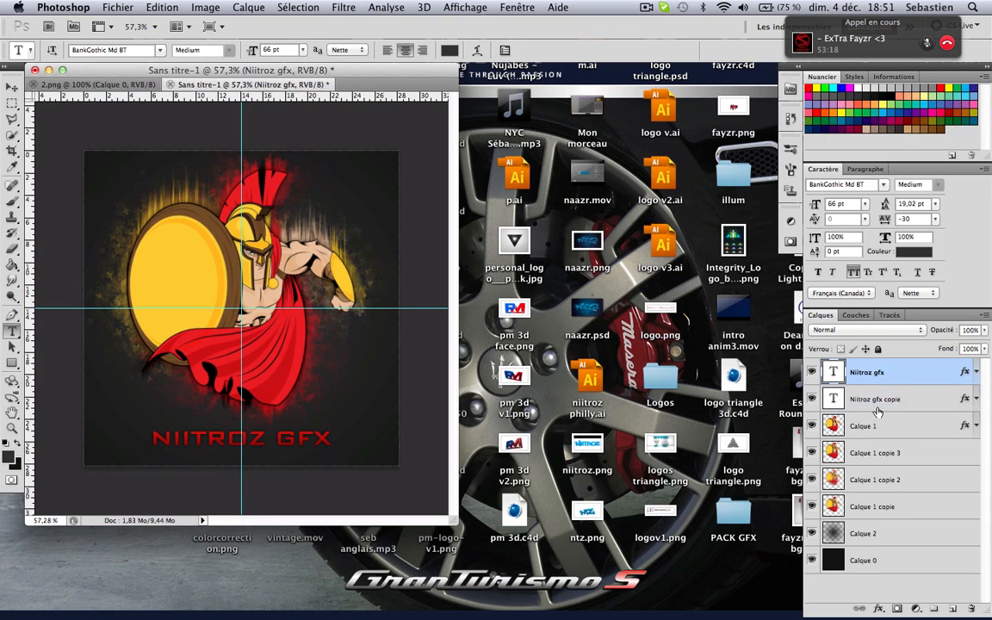
click(911, 397)
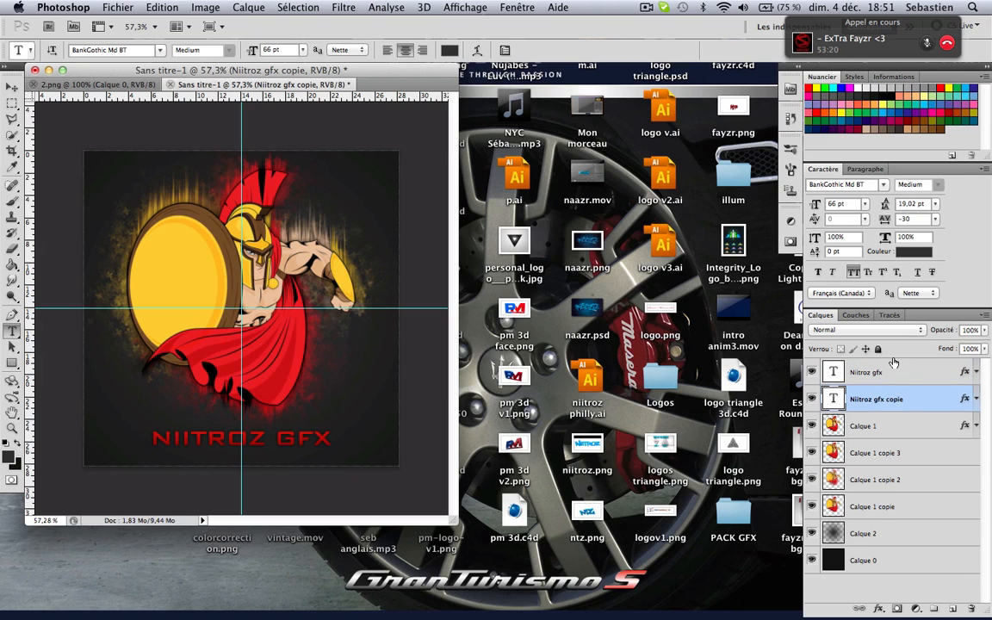
Clear the layer style from Niitroz gfx copie and hide the original red text layer
right_click(900, 398)
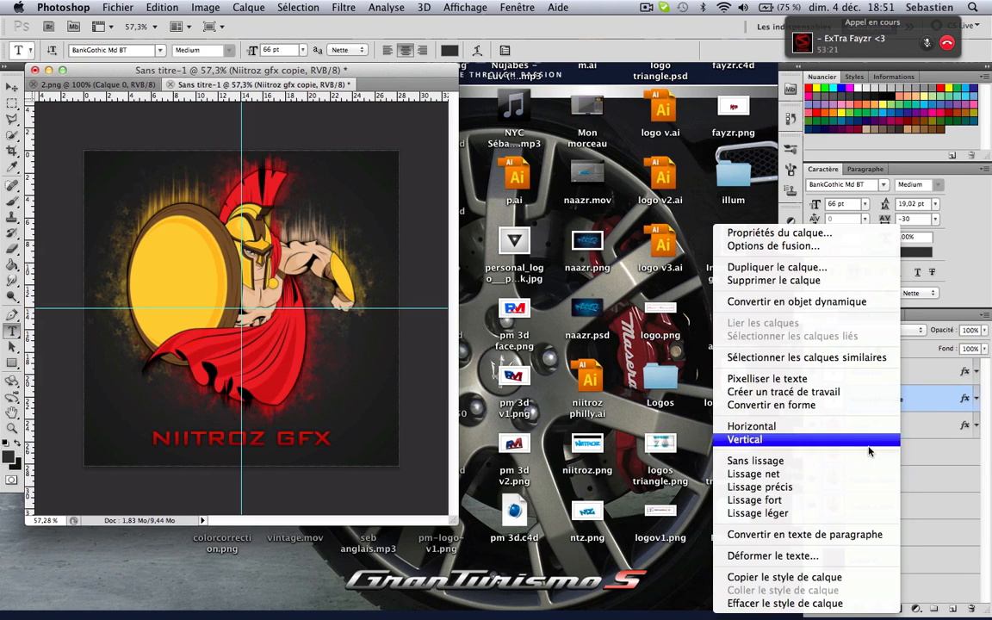
click(804, 604)
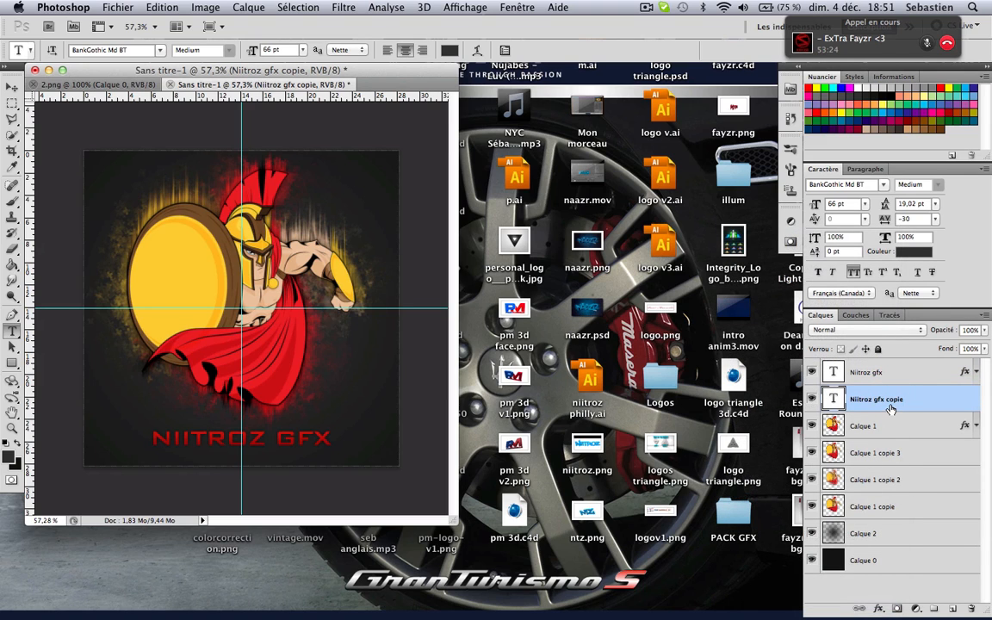
click(811, 373)
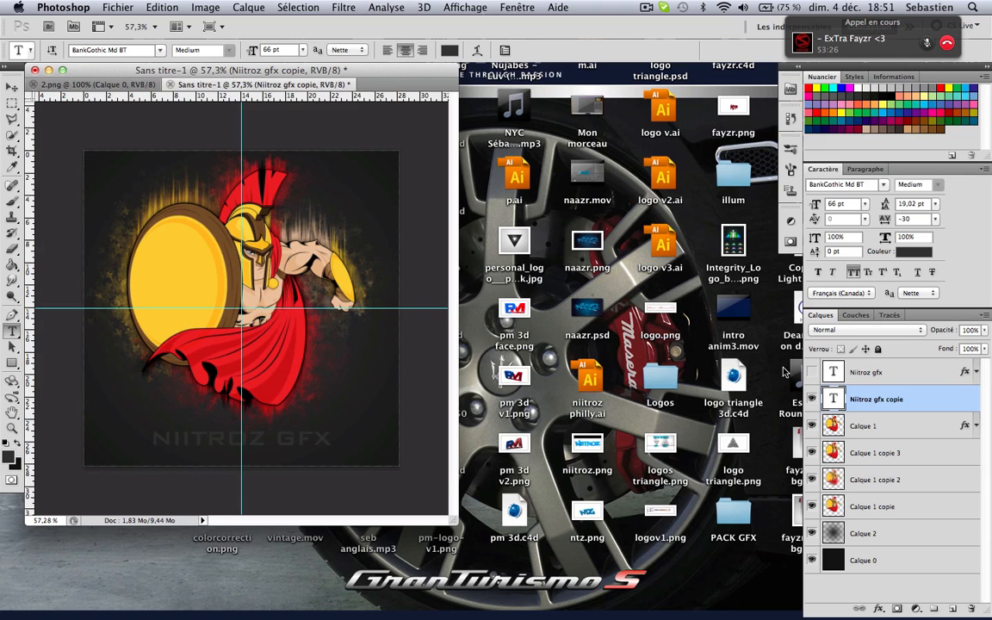
Recolour all the text on the lower Niitroz gfx copy to white (ffffff)
key(t)
click(291, 442)
key(super+a)
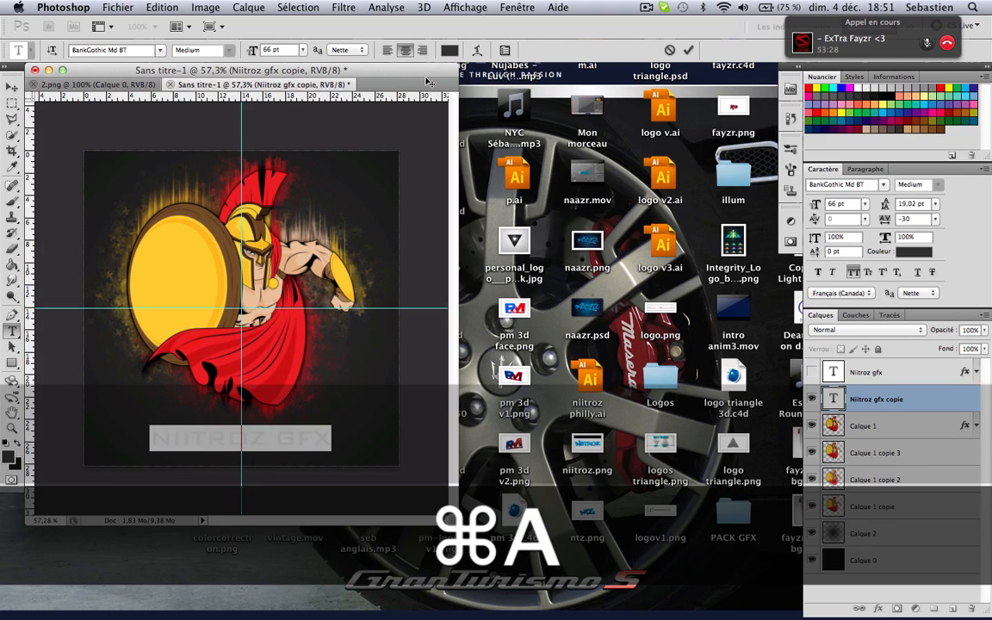
click(449, 50)
drag(516, 338, 399, 203)
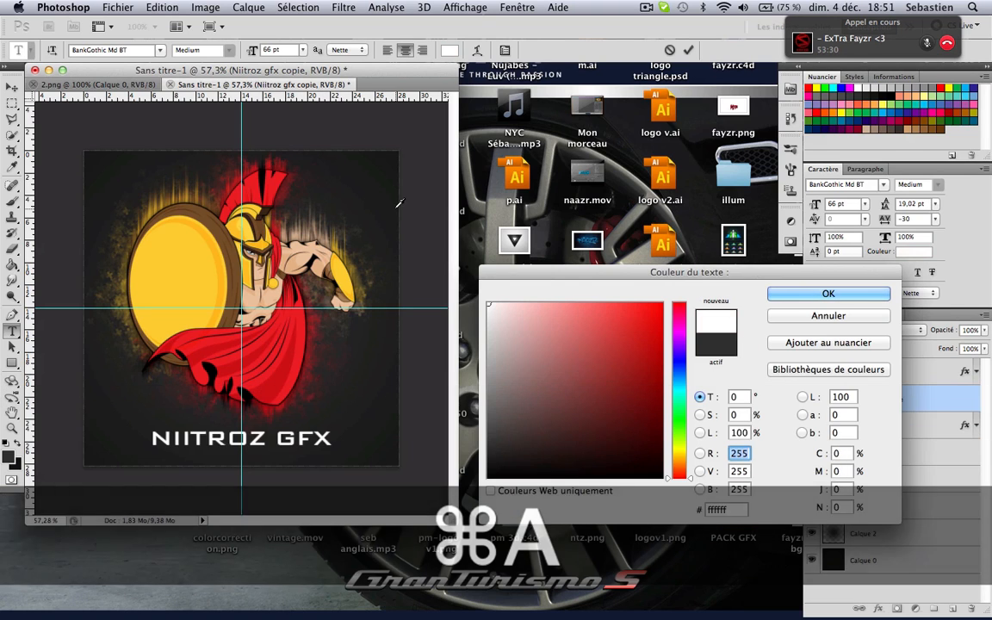
key(Return)
click(930, 406)
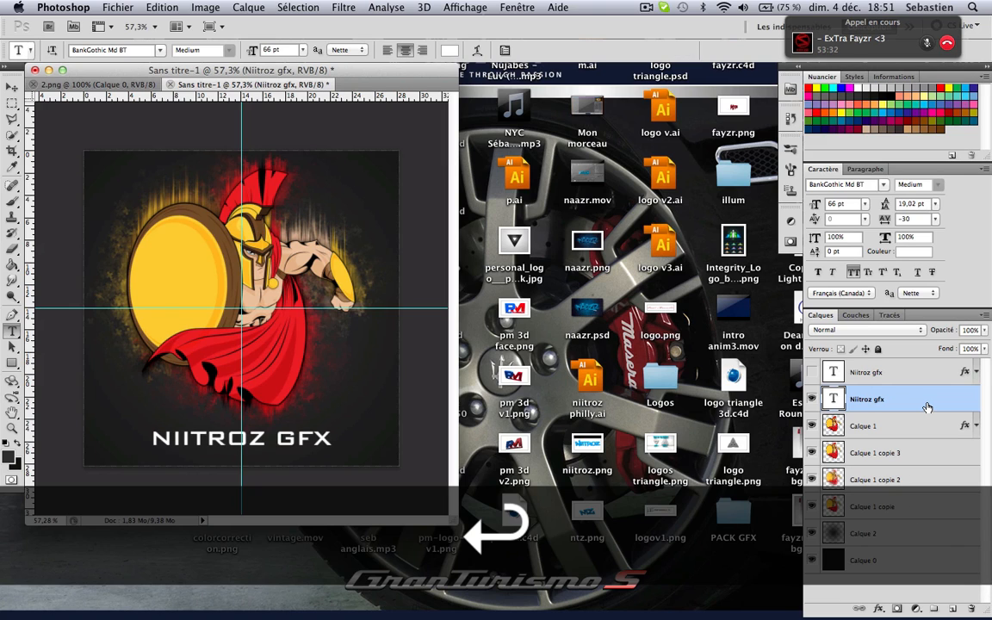
Rasterize the white text copy and show the red Niitroz gfx text layer above it again
right_click(927, 407)
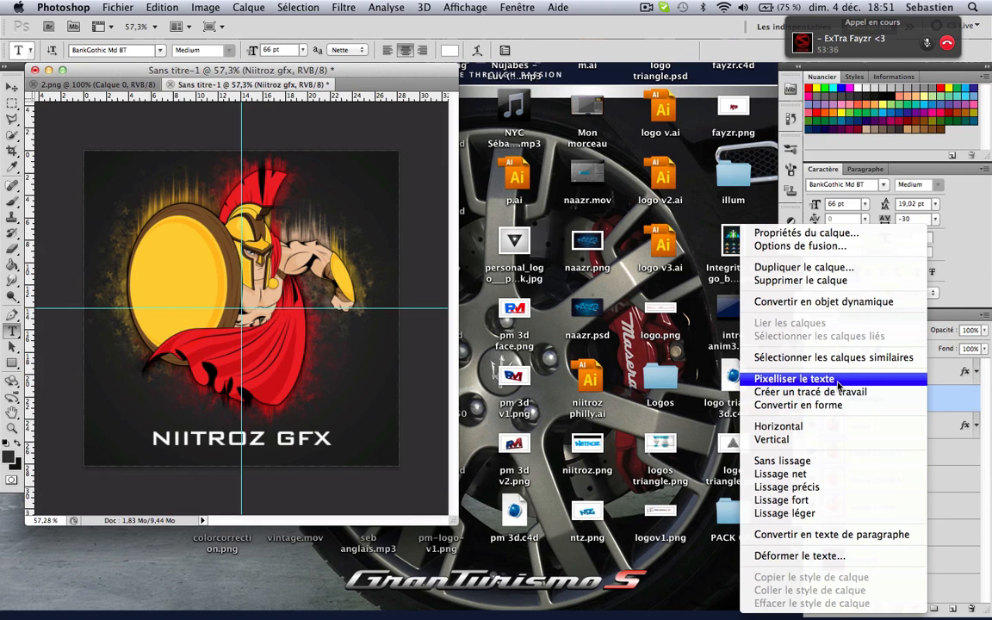
click(845, 384)
click(812, 372)
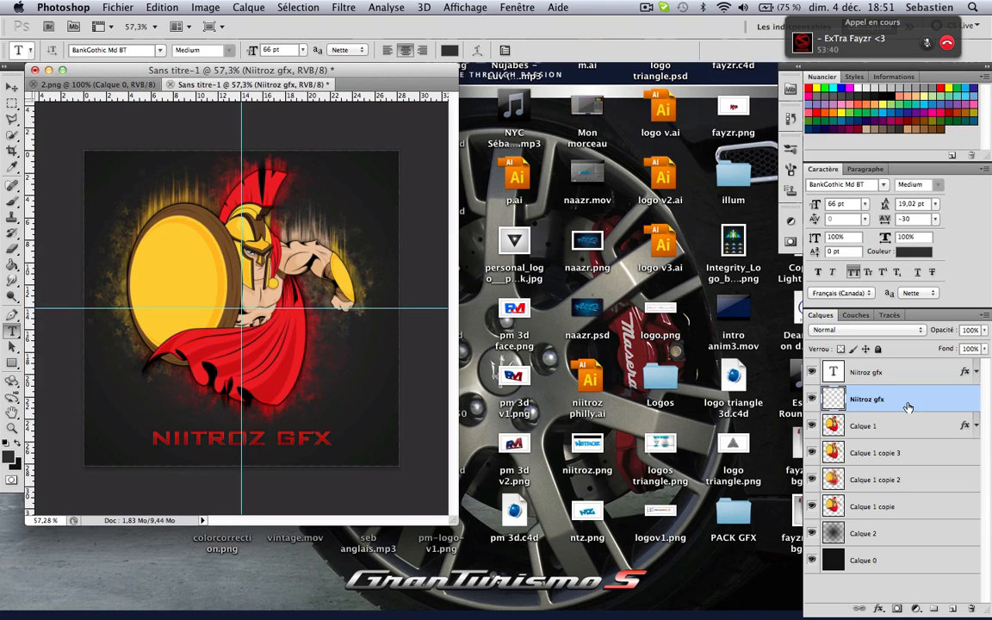
Apply a Motion Blur to the rasterized white Niitroz gfx layer with angle 0° and distance 300 pixels
click(447, 4)
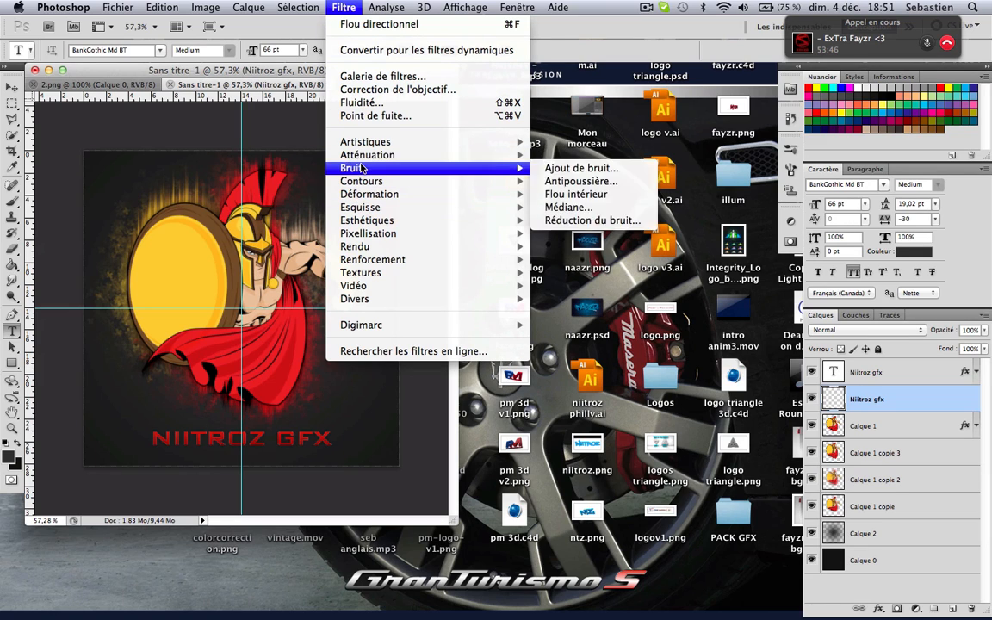
mouse_move(517, 155)
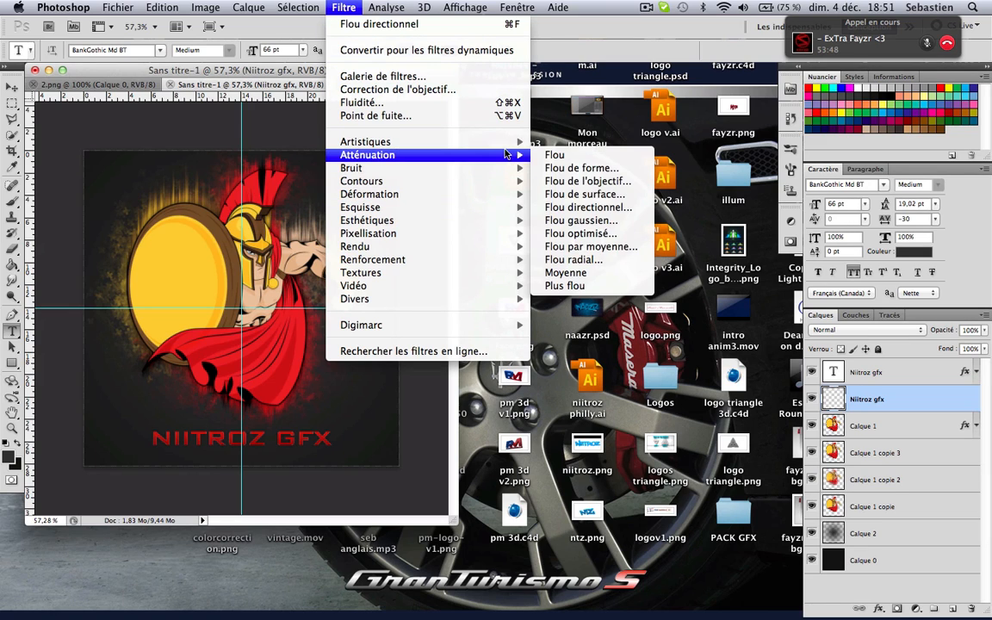
click(609, 215)
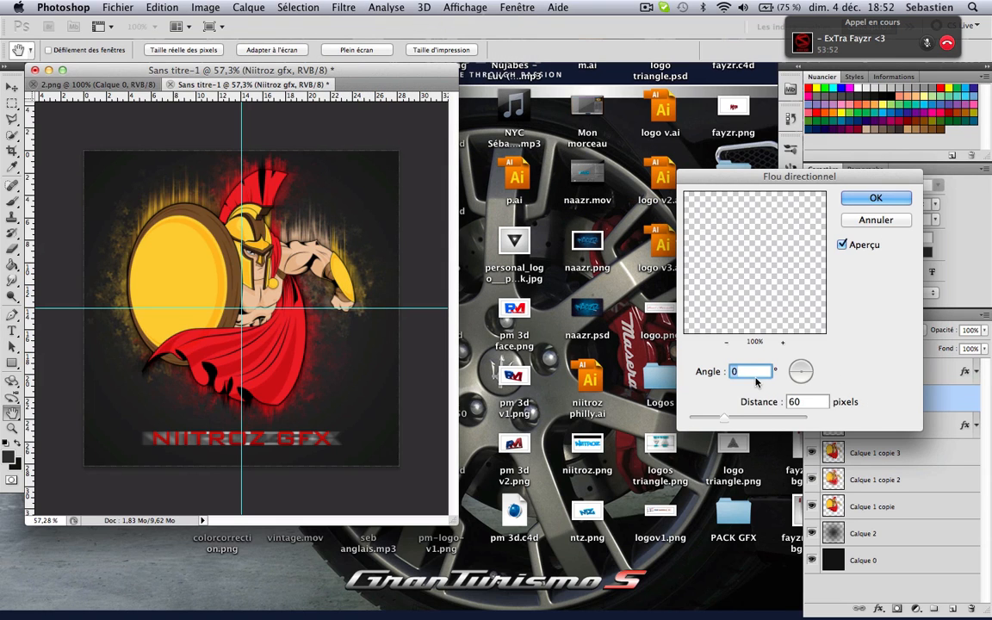
key(Tab)
text(180)
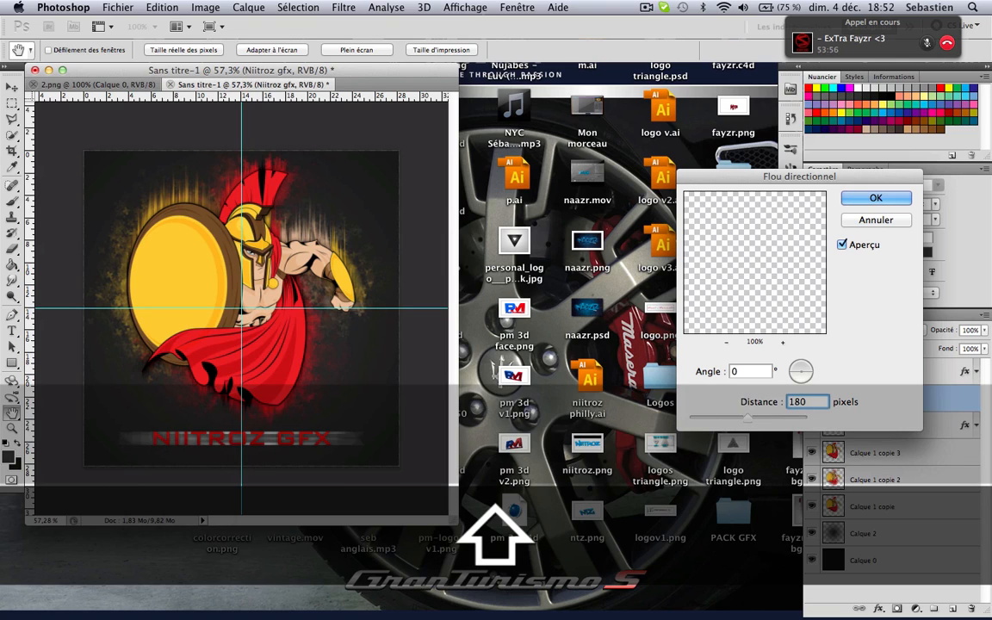
key(BackSpace)
key(BackSpace)
key(BackSpace)
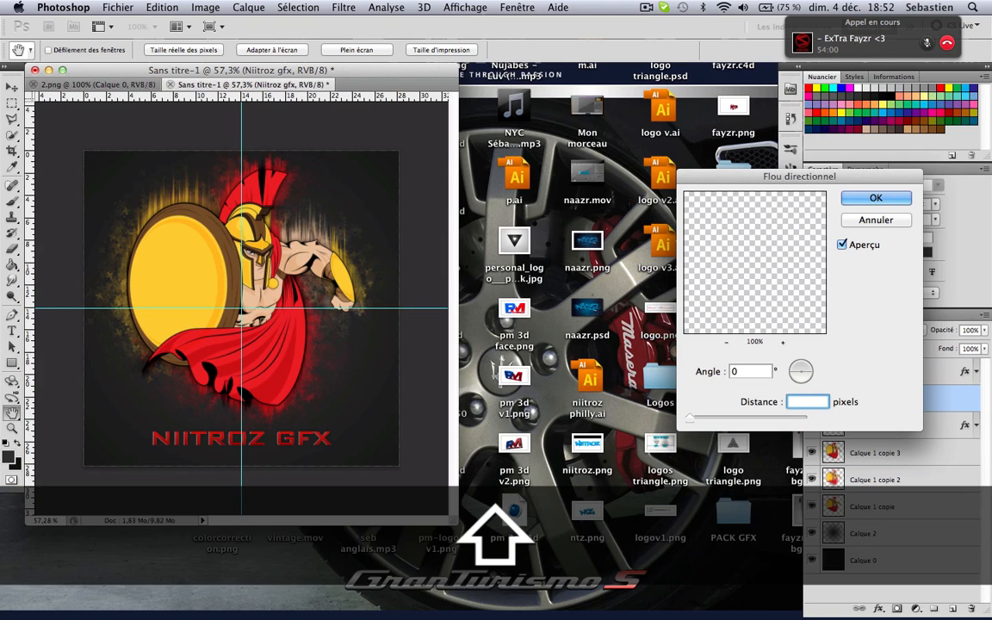
text(300)
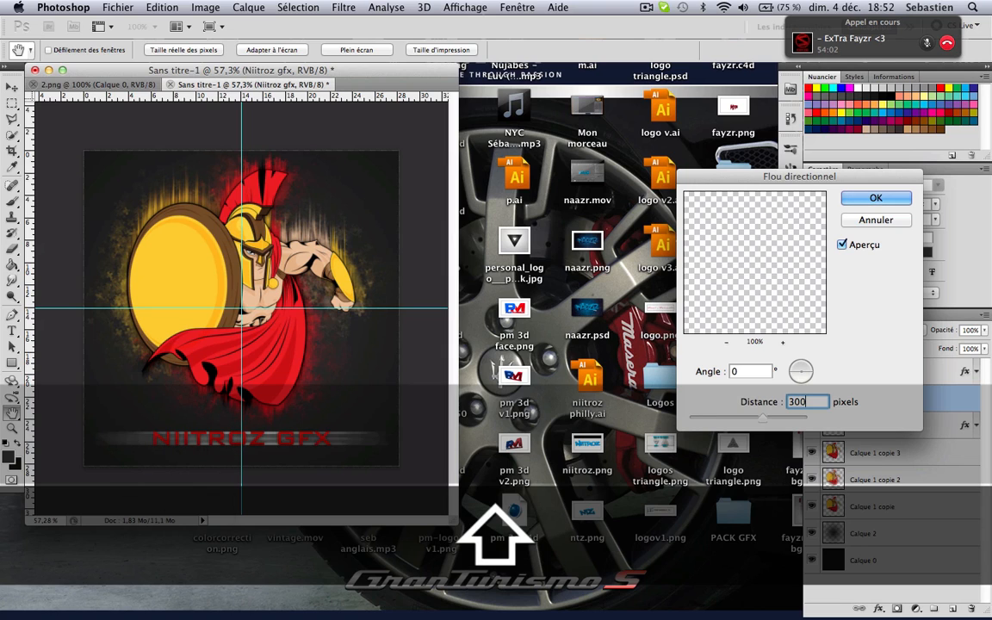
key(Return)
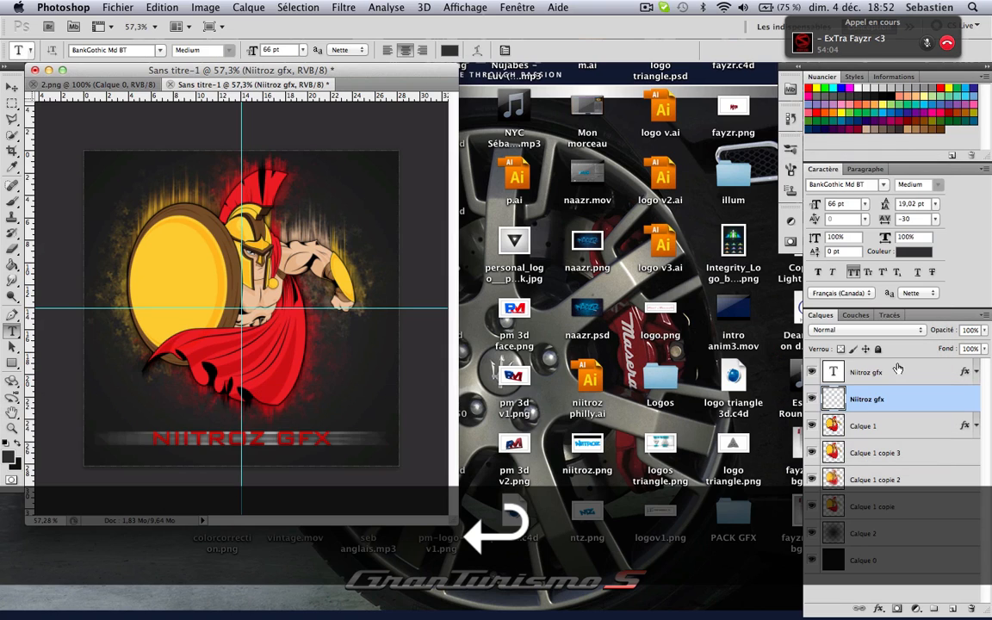
Set the opacity of the blurred white Niitroz gfx layer to 20%
click(971, 329)
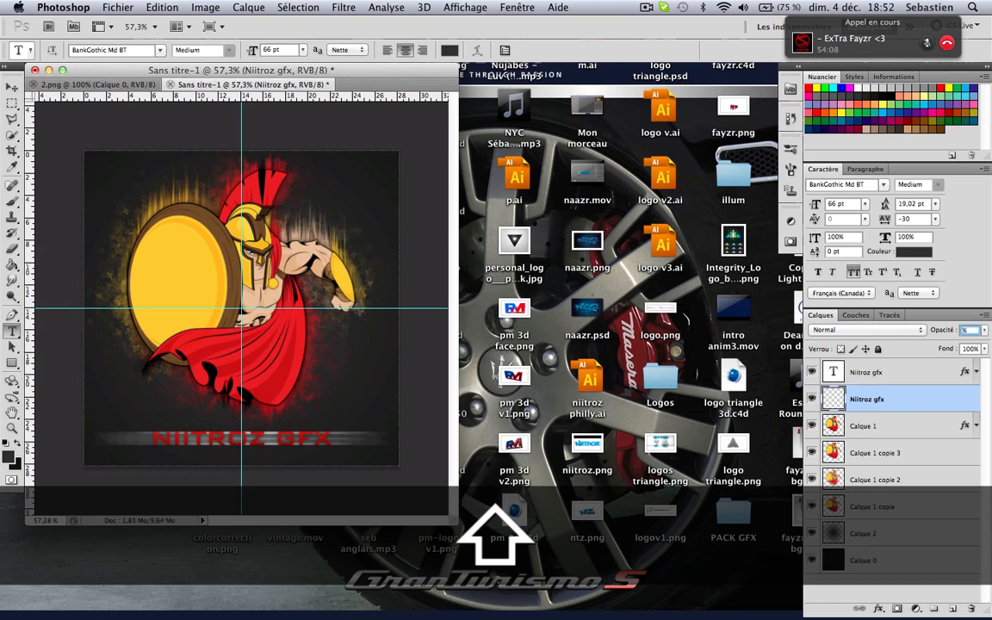
text(40)
double_click(966, 331)
text(20)
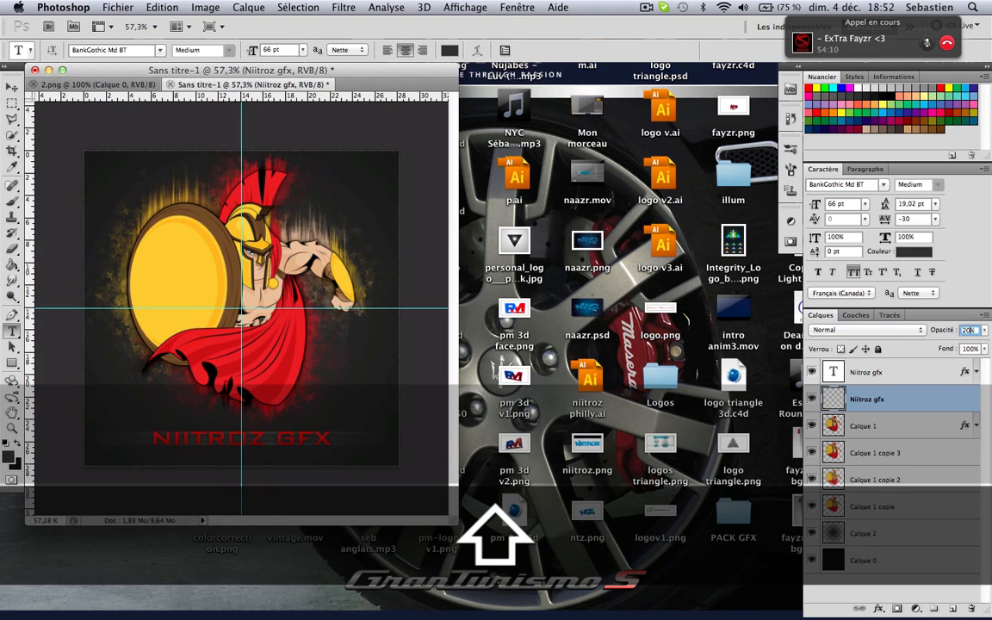
key(Return)
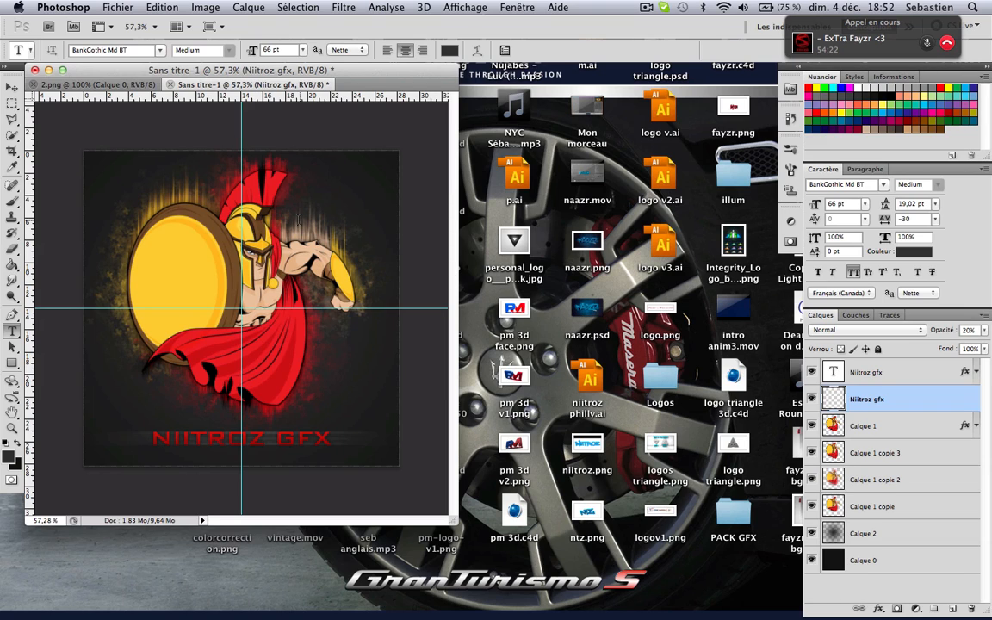
Activate the Pen tool and add a new empty layer at the top of the layer stack
key(p)
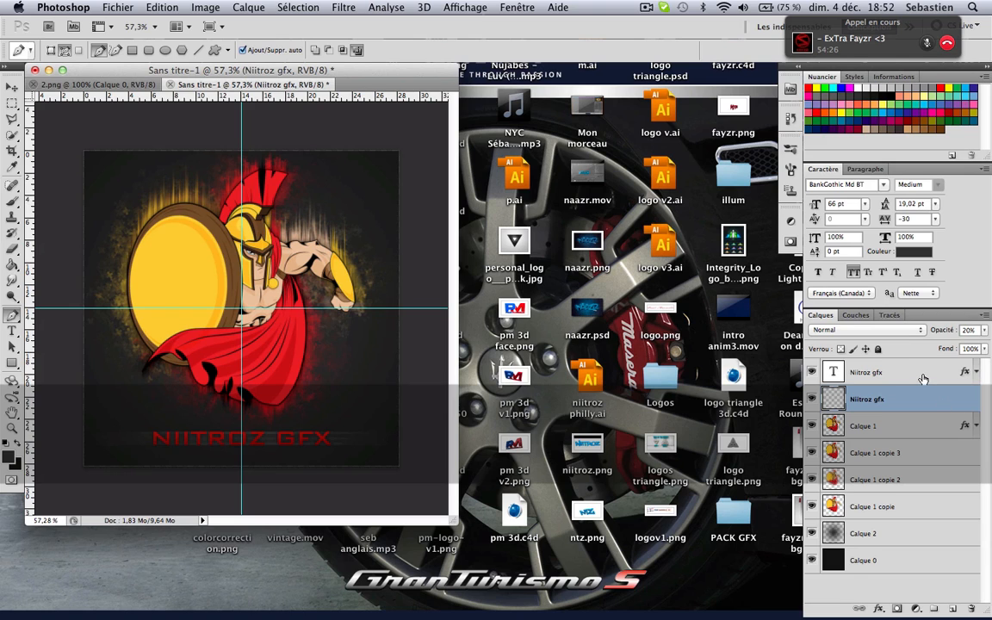
key(super+shift+n)
key(Return)
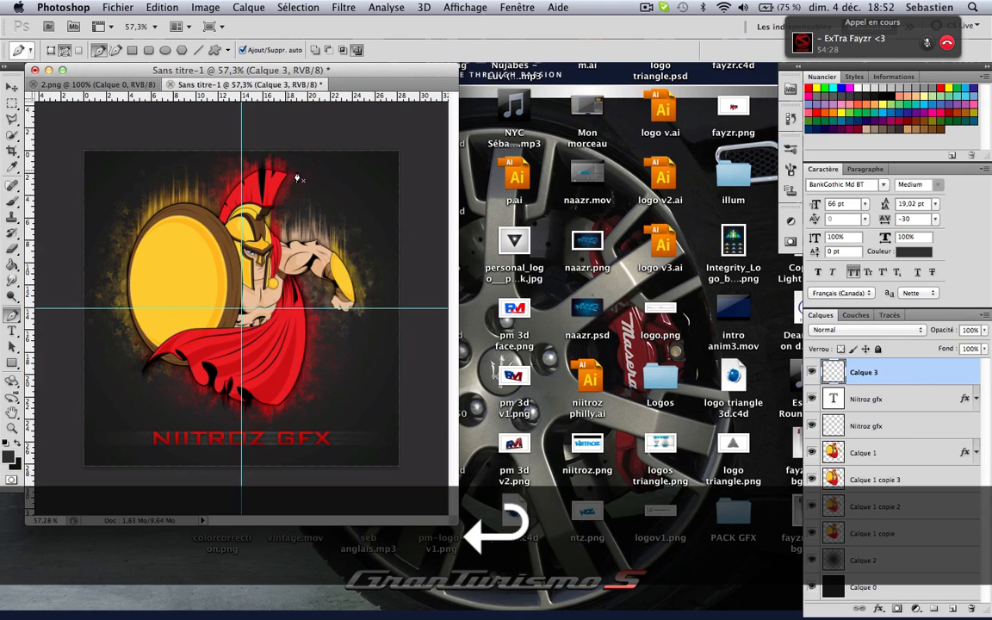
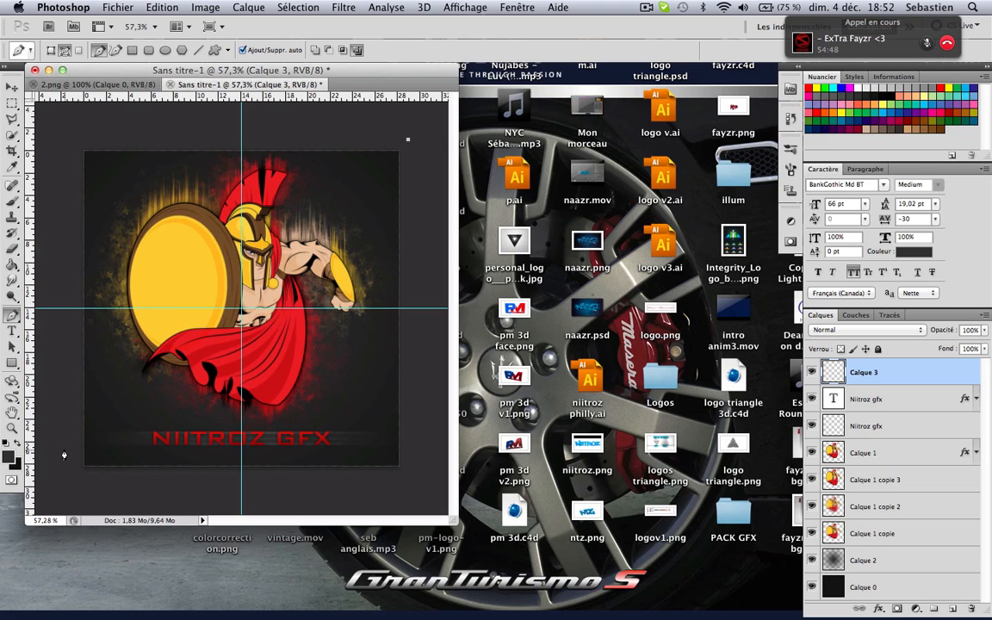
drag(67, 477, 4, 441)
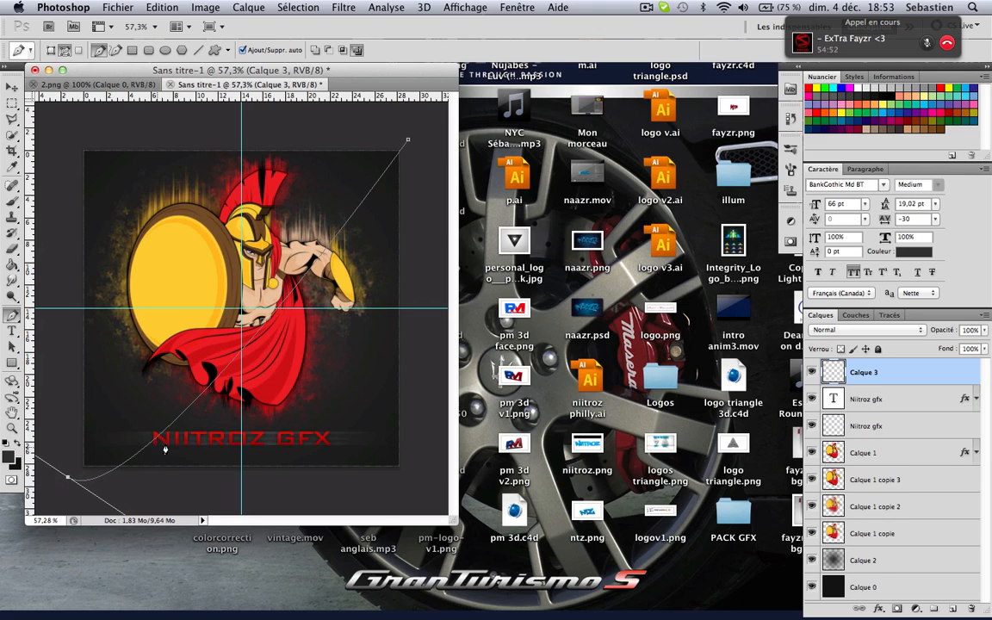
key(Escape)
key(Escape)
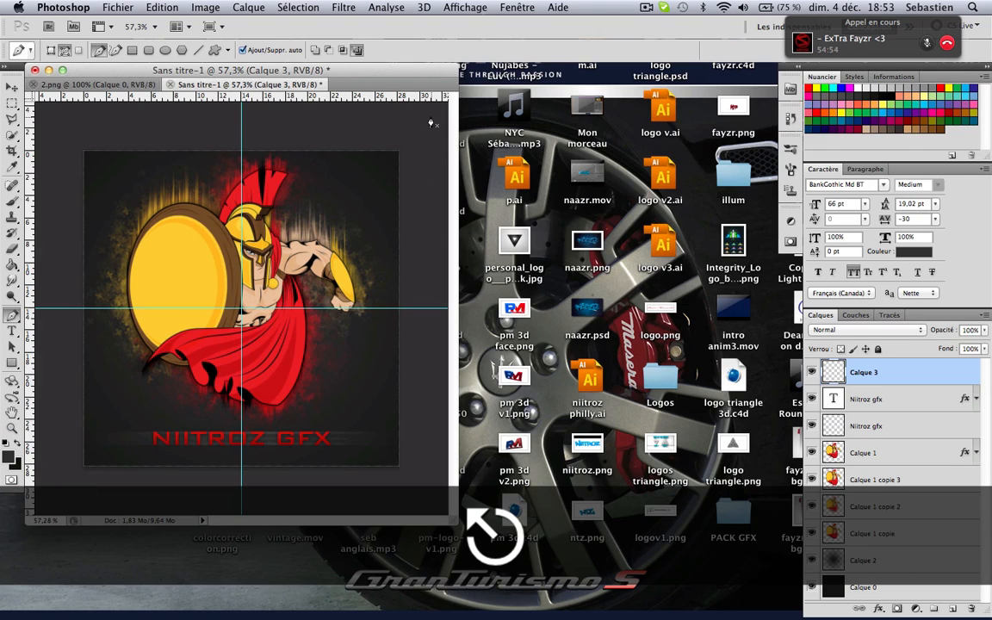
key(super+minus)
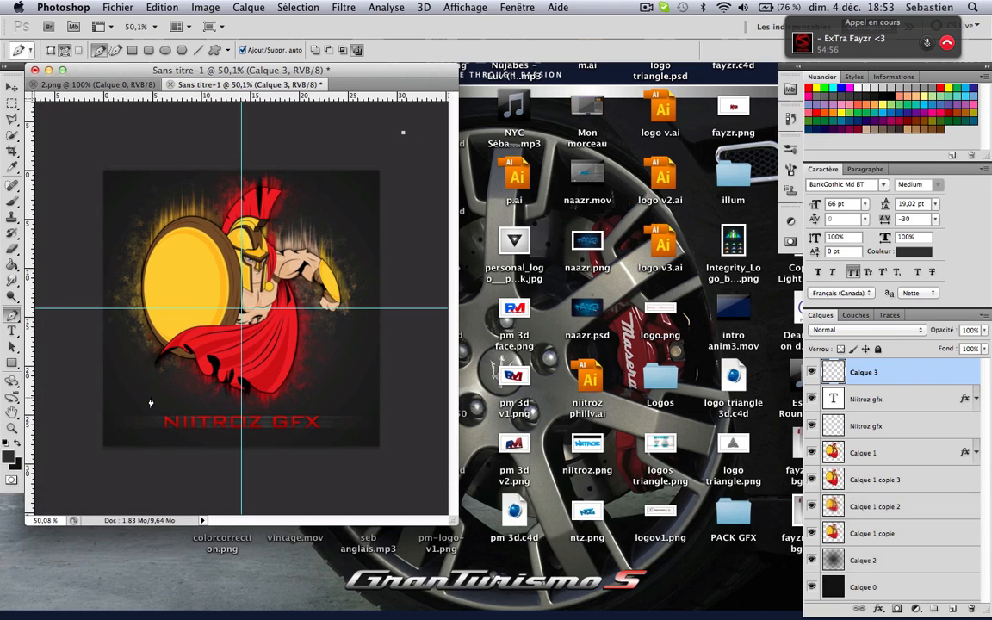
drag(68, 466, 3, 396)
key(super+z)
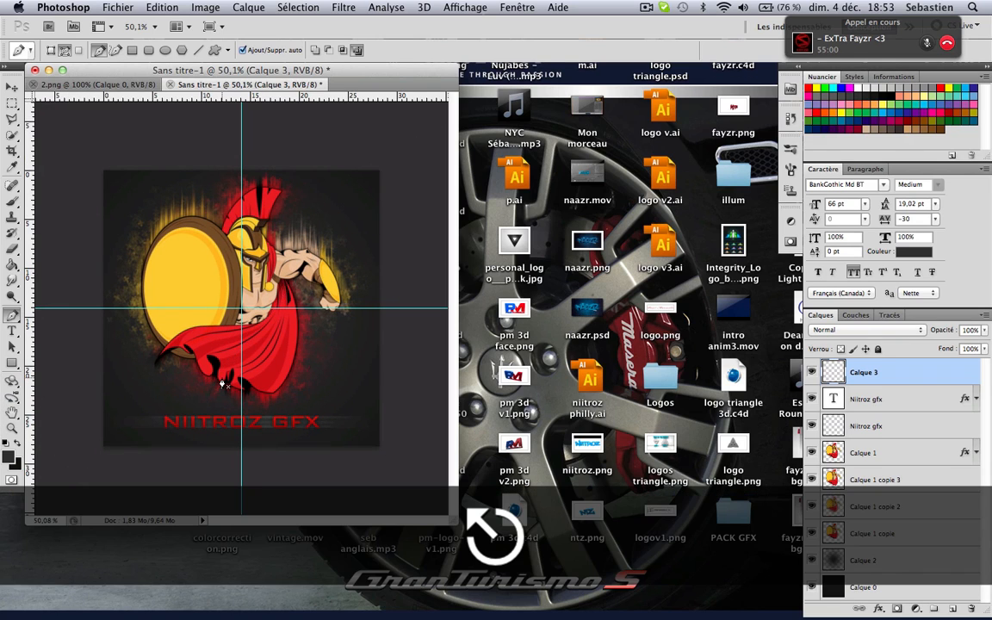
Draw a curved Pen path diagonally across the artwork, from outside its upper-right corner to beyond its lower-left corner
scroll(222, 384, down, 5)
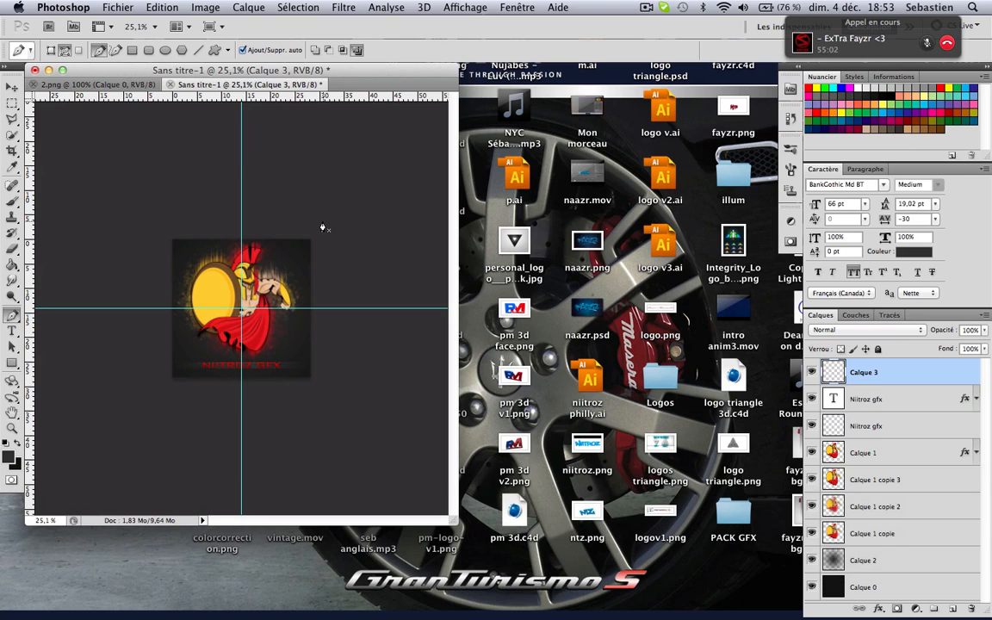
click(341, 219)
drag(119, 402, 12, 400)
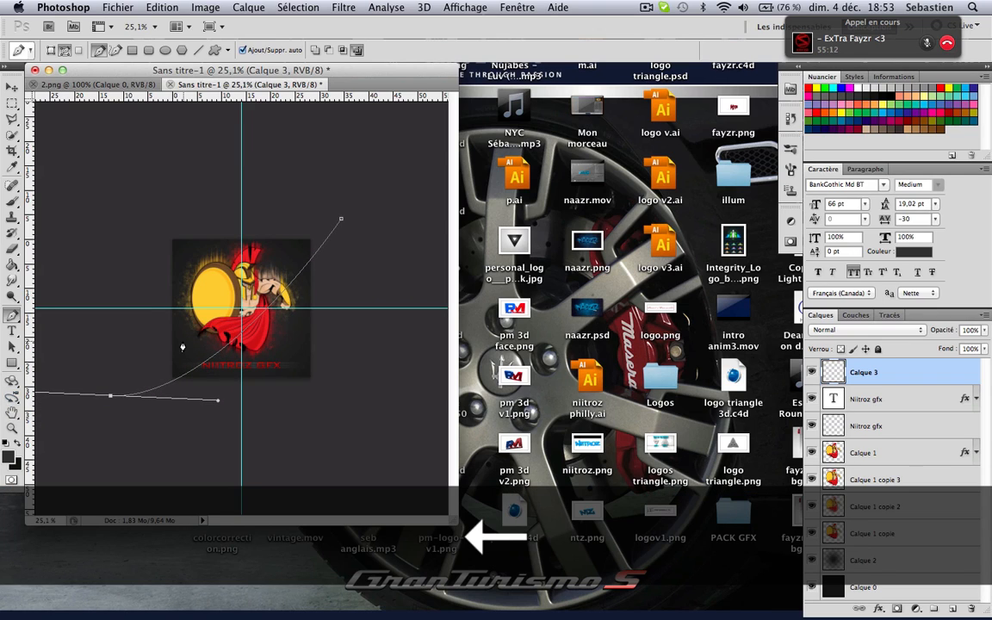
key(Down)
key(Right)
key(Right)
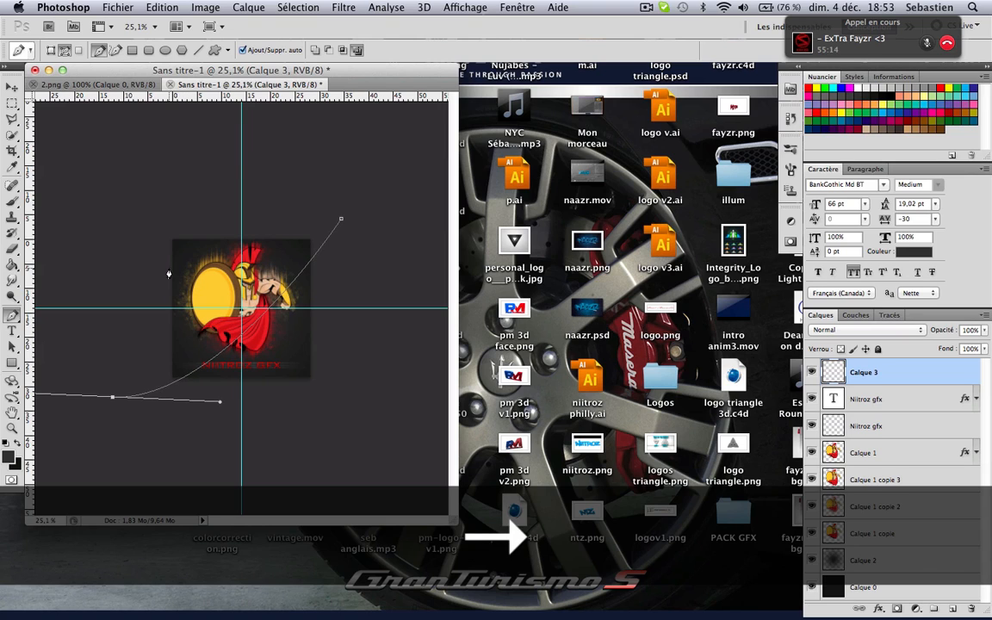
Use the Convert Point tool to select the path's upper-right anchor and nudge it left, closer to the artwork's corner
click(14, 315)
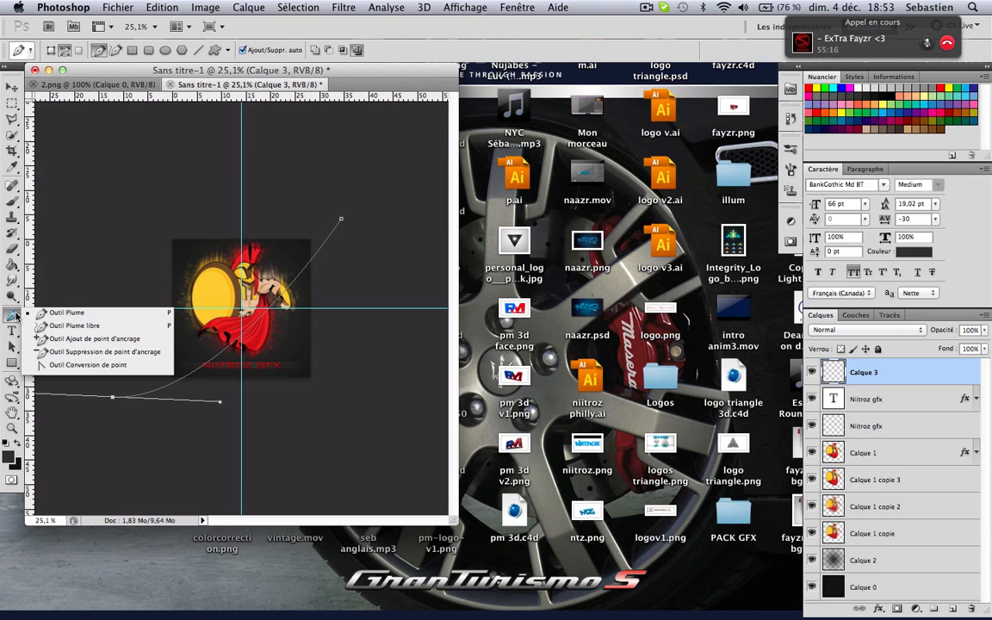
click(53, 364)
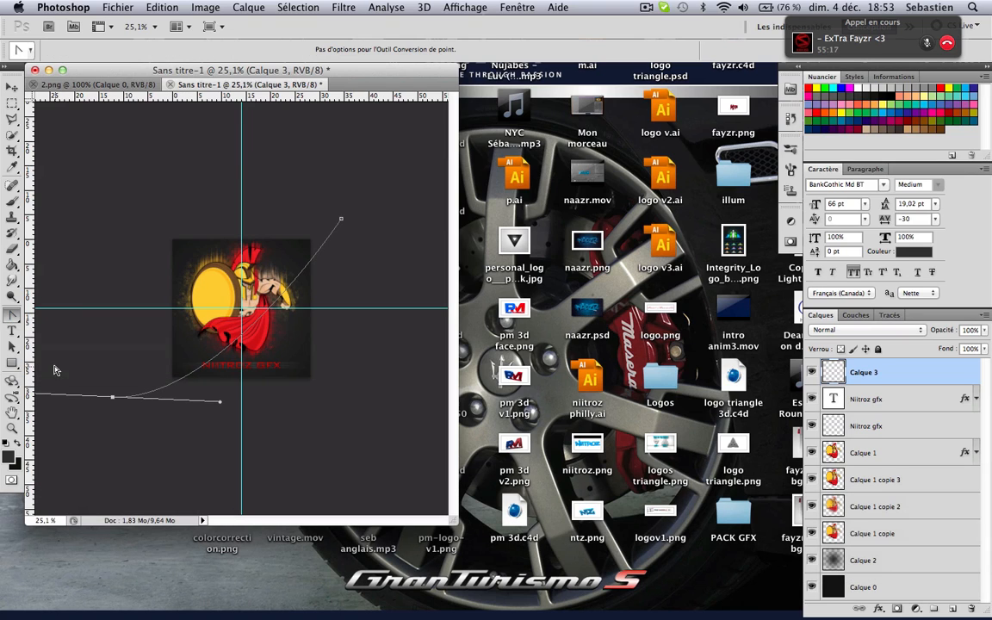
click(343, 220)
key(Left)
key(Left)
key(Left)
key(Left)
key(Left)
key(Left)
key(Left)
key(Left)
key(Left)
key(Left)
key(Left)
key(Left)
key(Left)
key(Left)
key(Left)
key(Left)
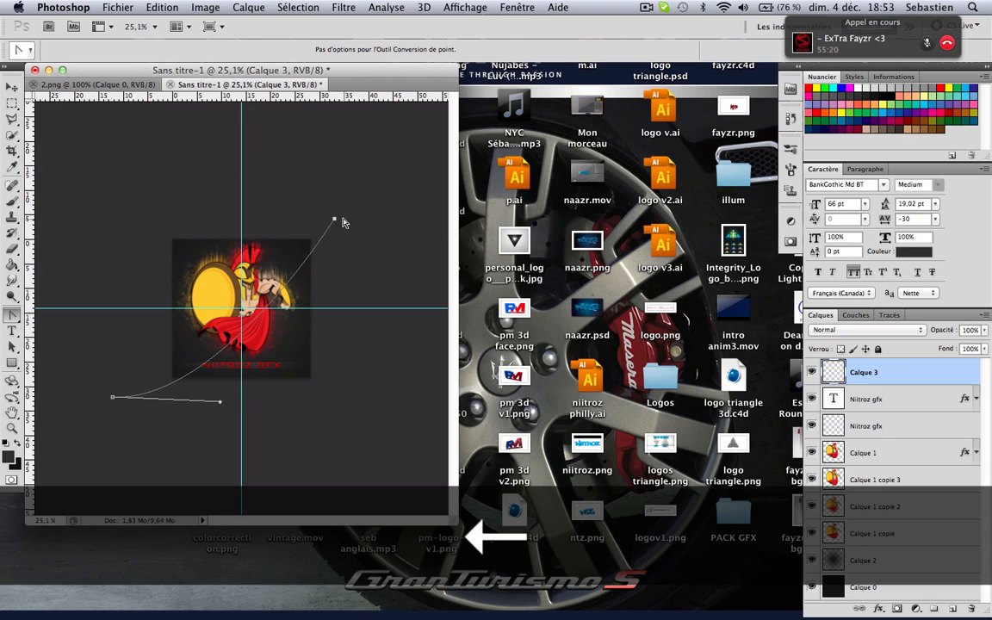
key(Right)
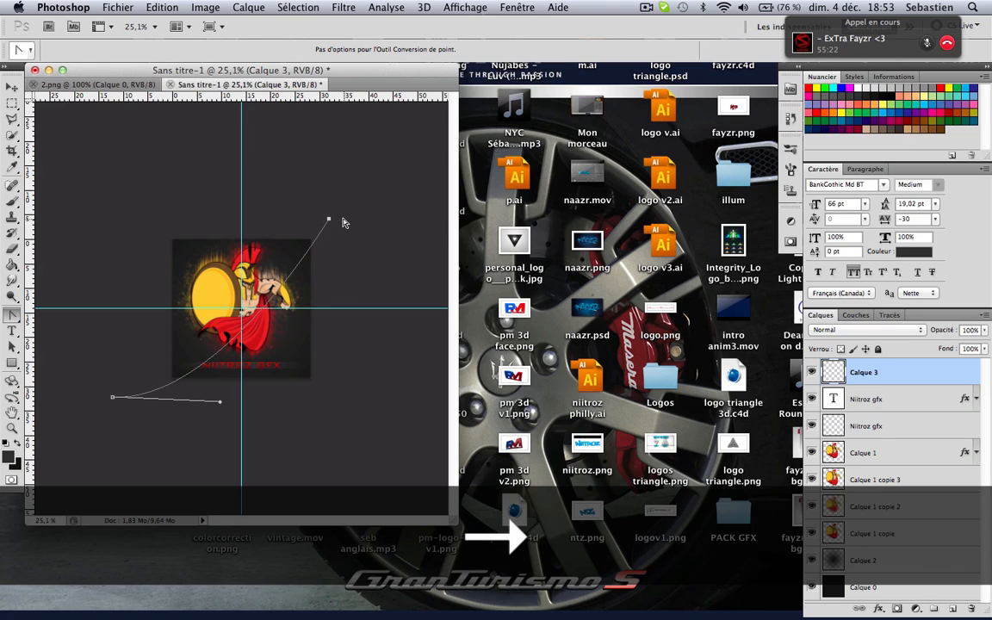
Continue the Pen path around the artwork's upper-left side and close it at the upper-right anchor
key(p)
drag(127, 266, 222, 175)
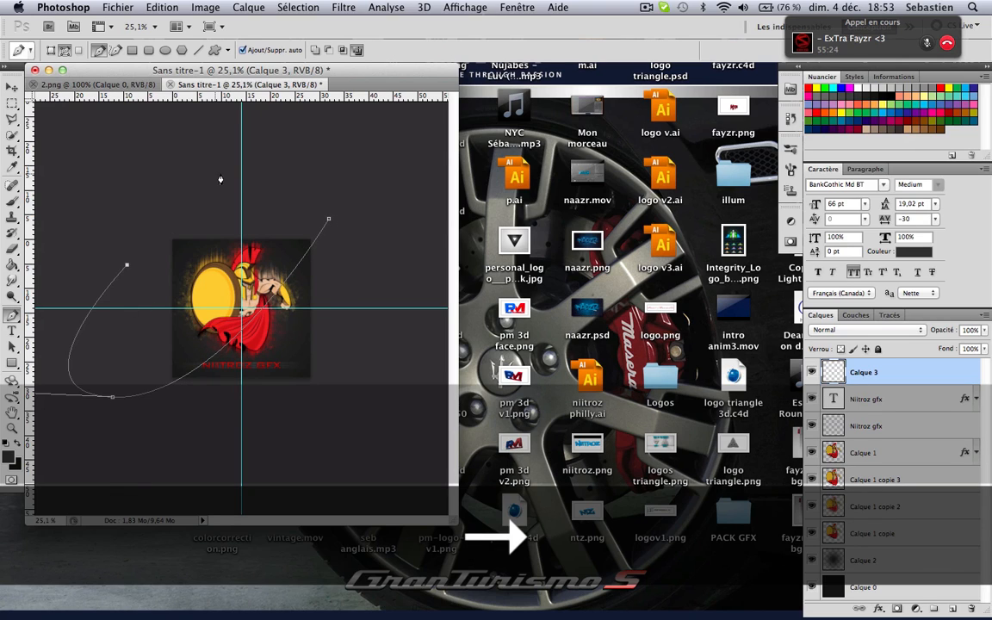
click(328, 223)
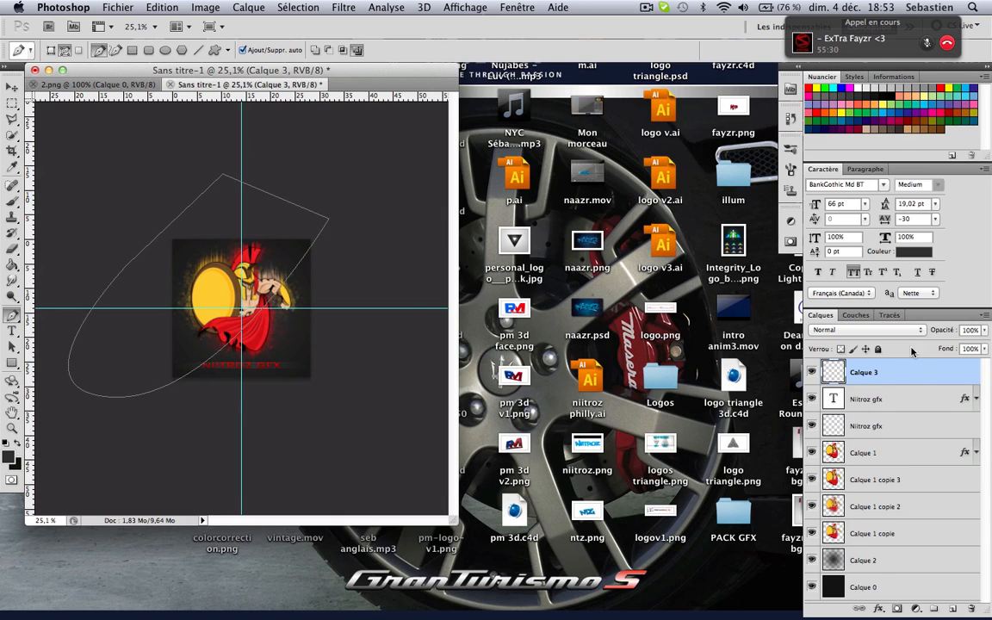
Fill the work path on Calque 3 with white (ffffff) in Normal mode at 100% opacity
click(890, 316)
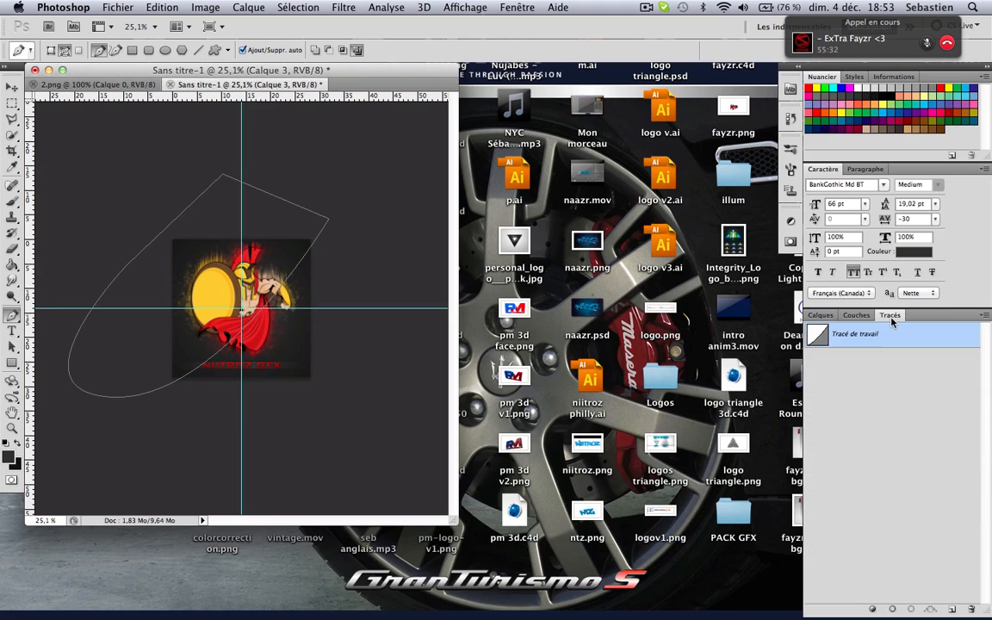
right_click(851, 340)
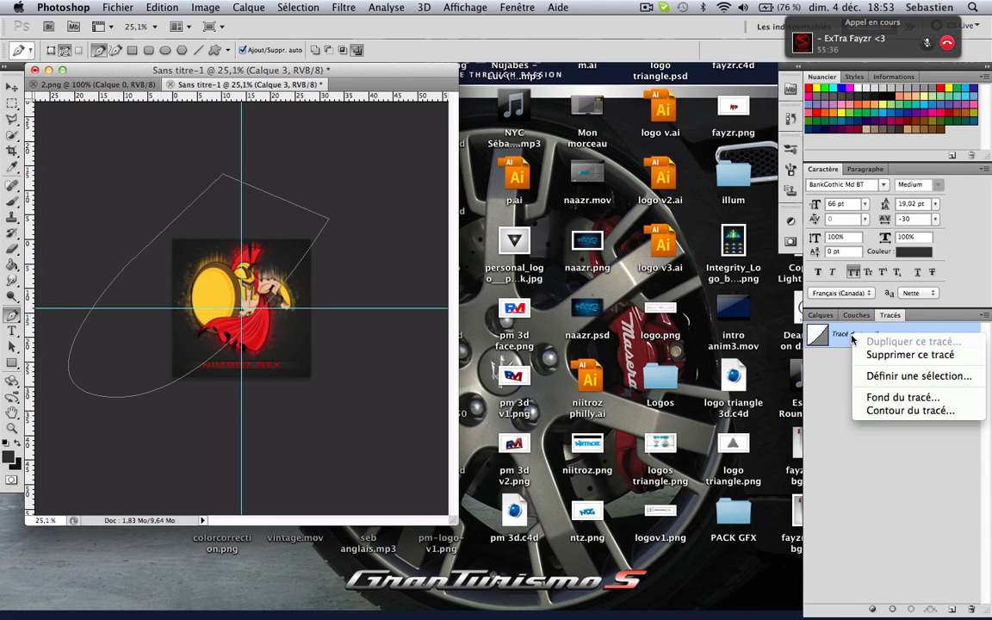
click(864, 398)
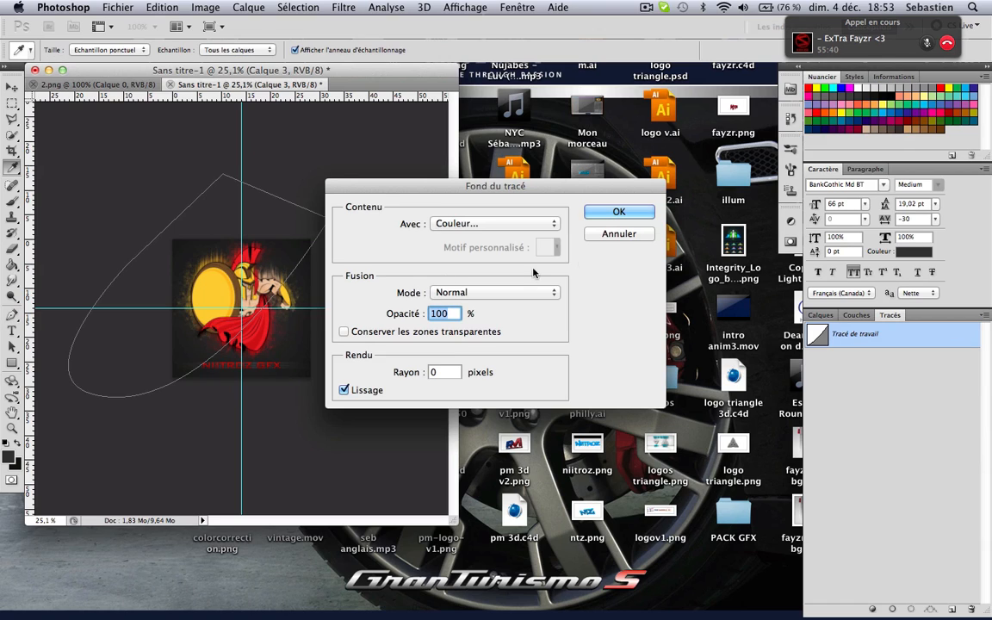
click(474, 224)
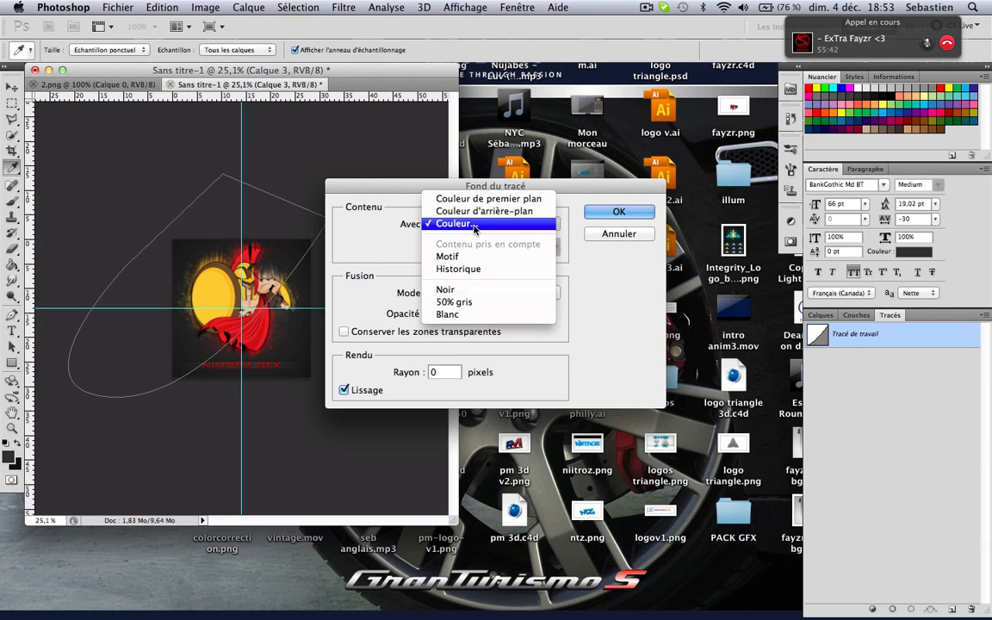
click(474, 227)
drag(513, 327, 448, 247)
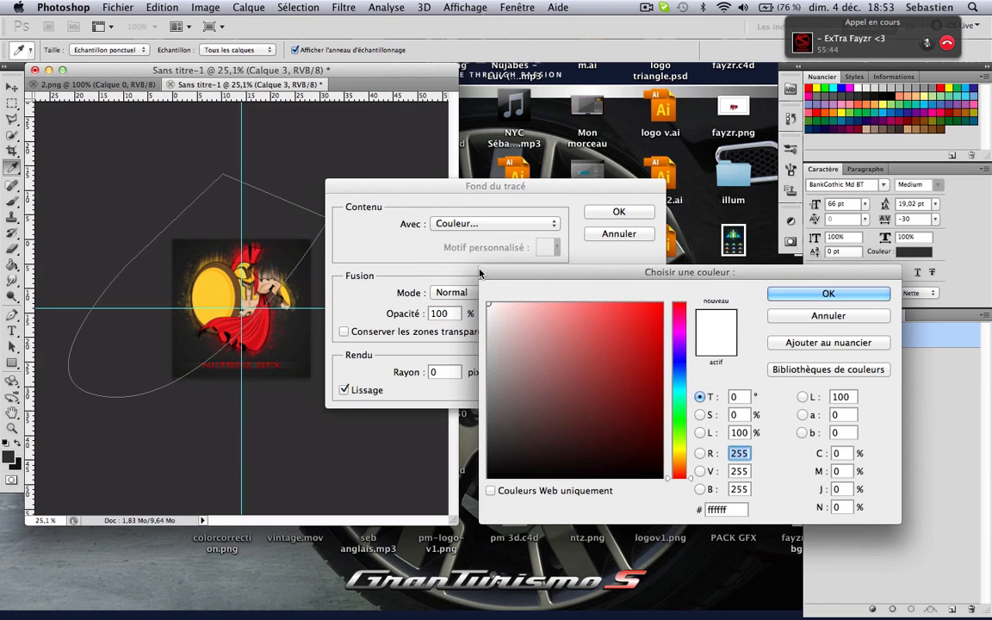
key(Return)
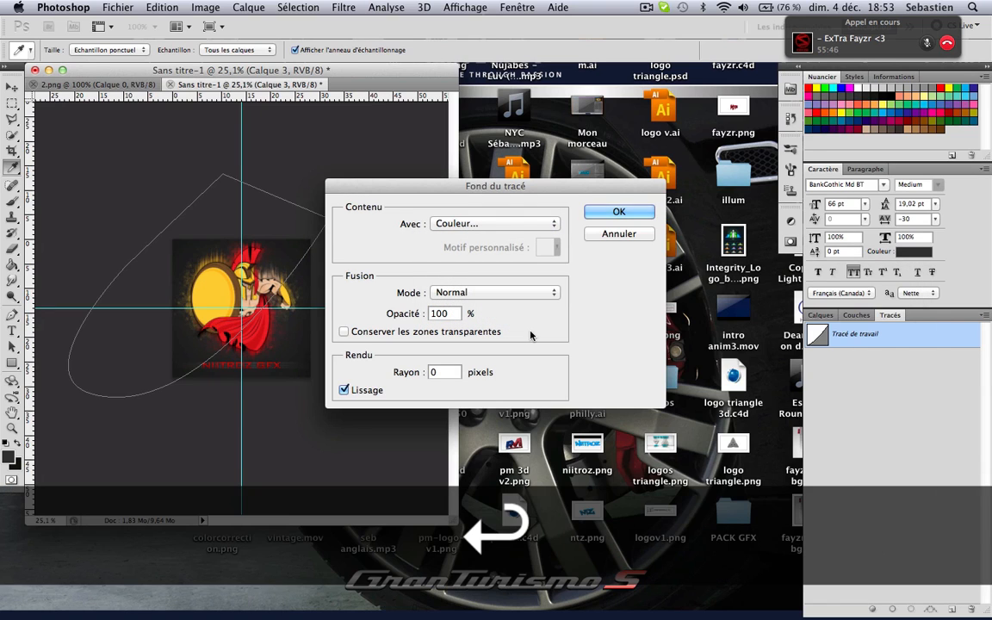
key(Return)
click(817, 315)
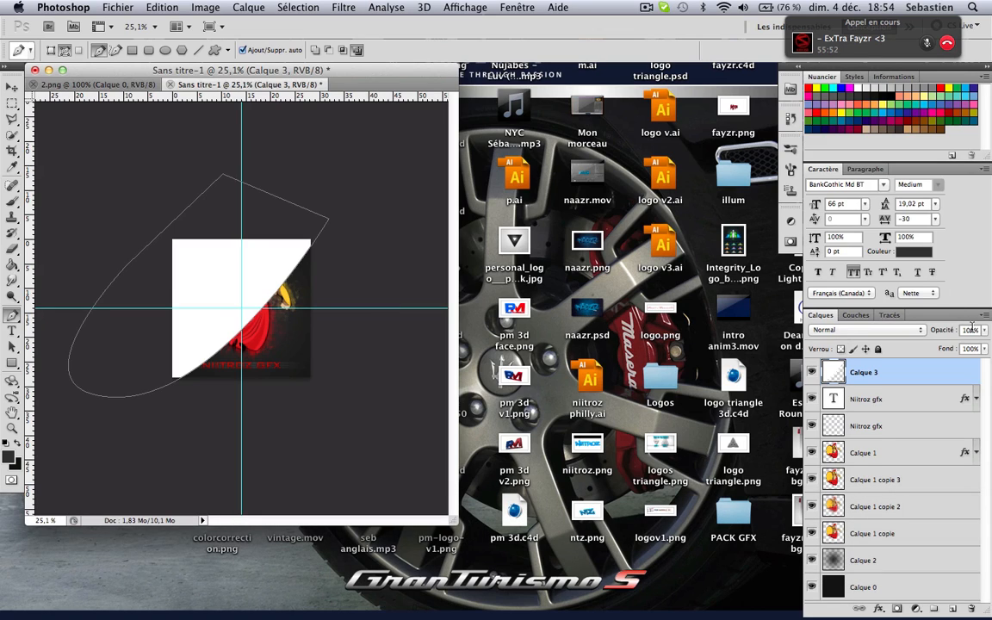
Reduce the opacity of the white Calque 3 shape to 7%
click(962, 330)
text(0)
key(Return)
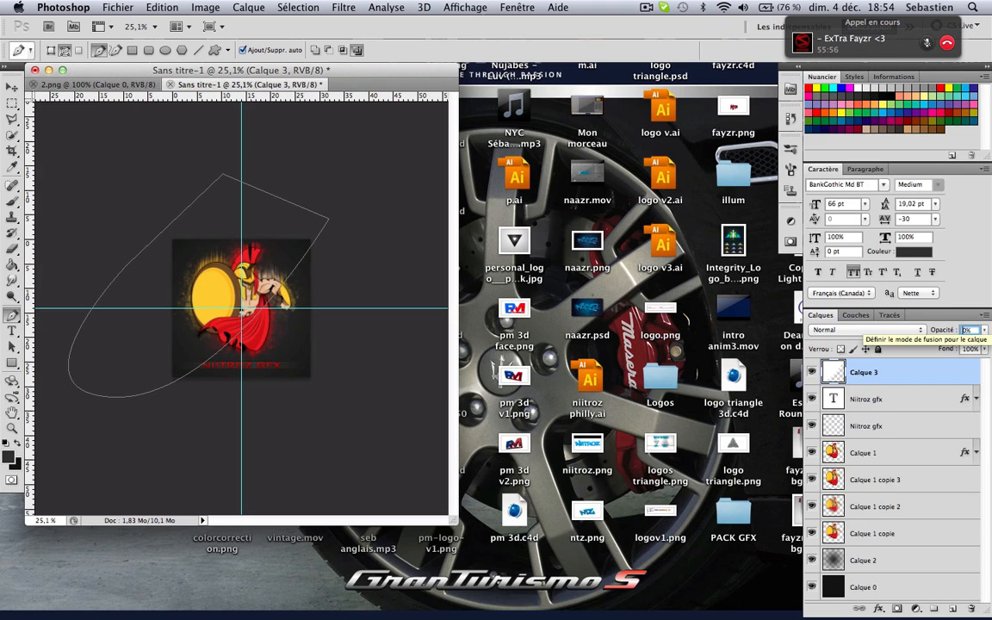
key(shift)
key(Right)
text(7)
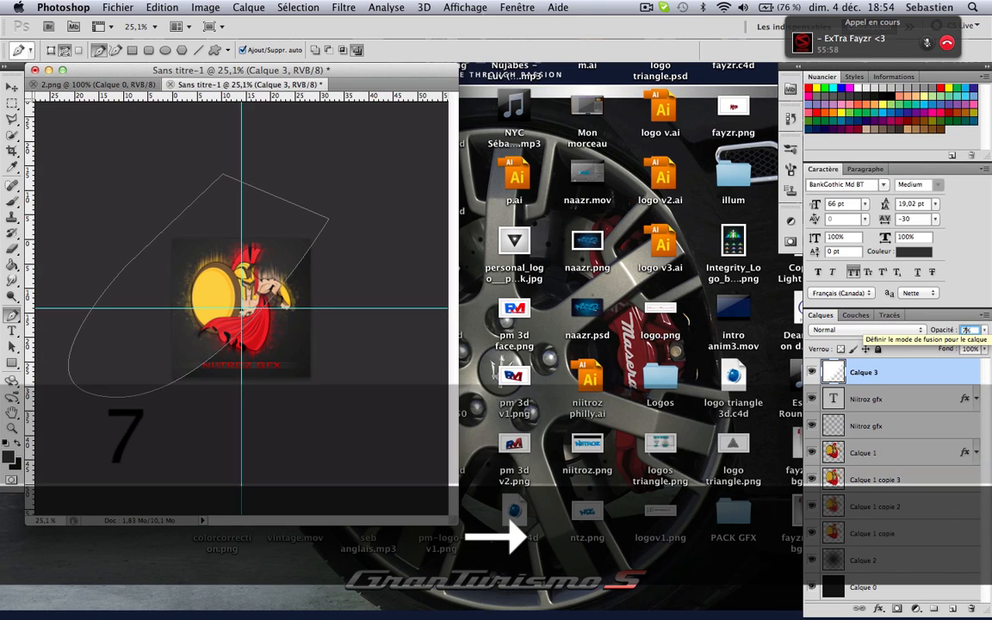
Delete the work path that outlined the white curved shape and return to the layer list
key(Return)
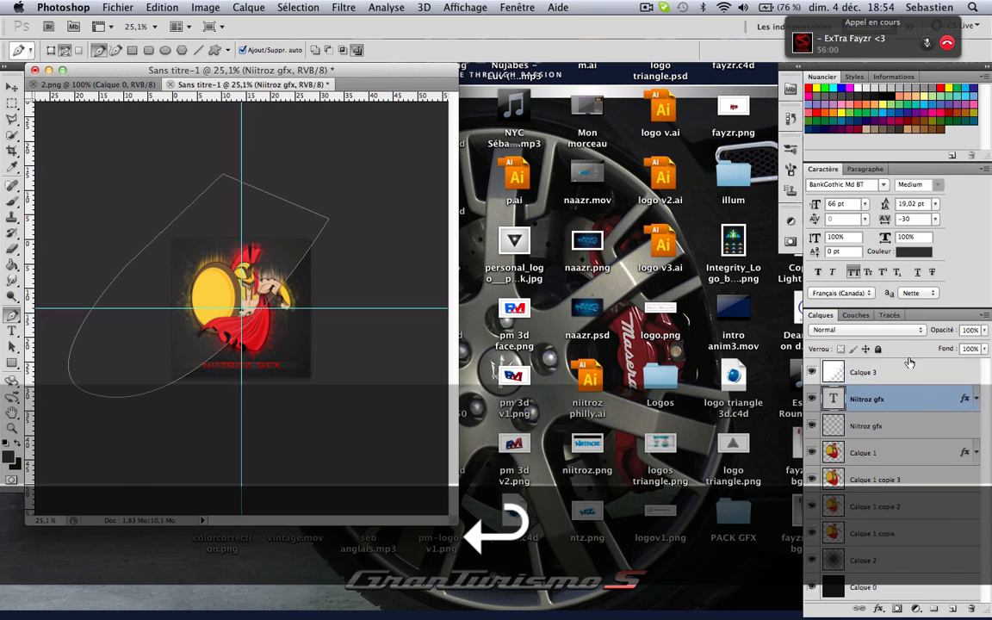
click(870, 398)
click(888, 316)
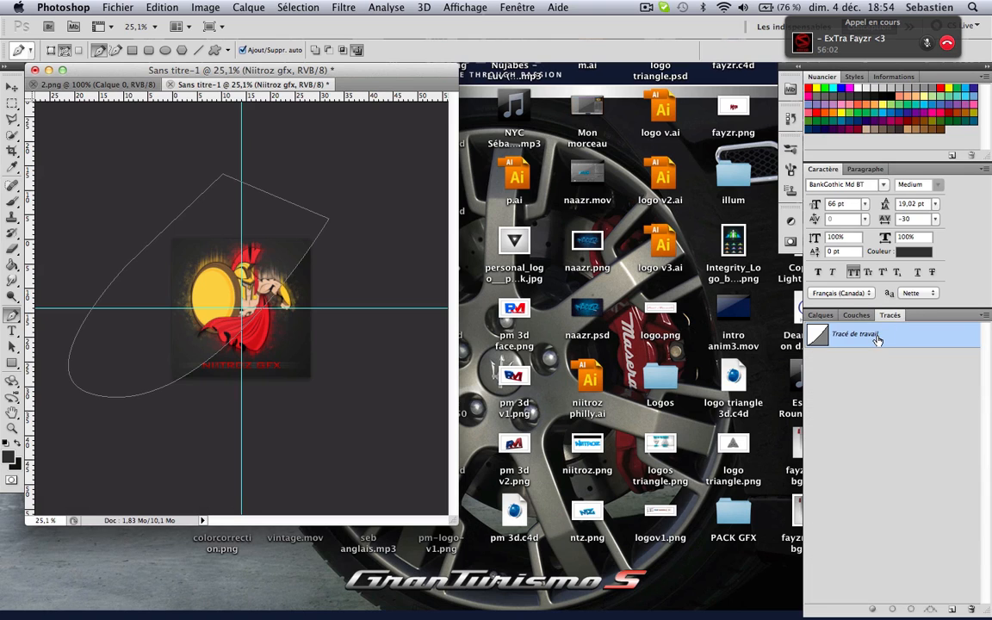
key(BackSpace)
click(833, 317)
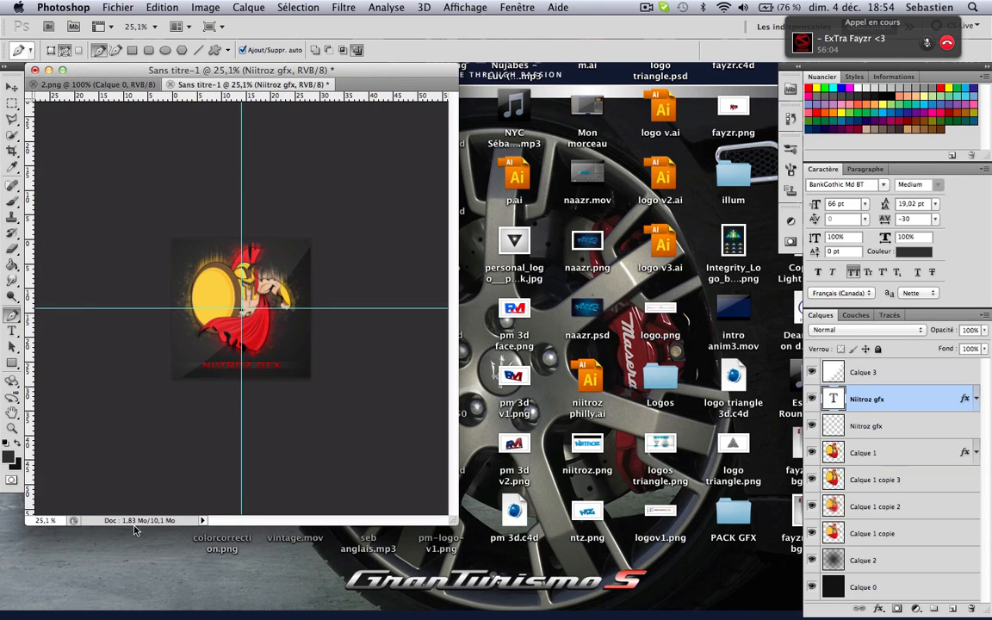
Lower the opacity of the white gloss shape on Calque 3 to 4%
scroll(197, 422, up, 10)
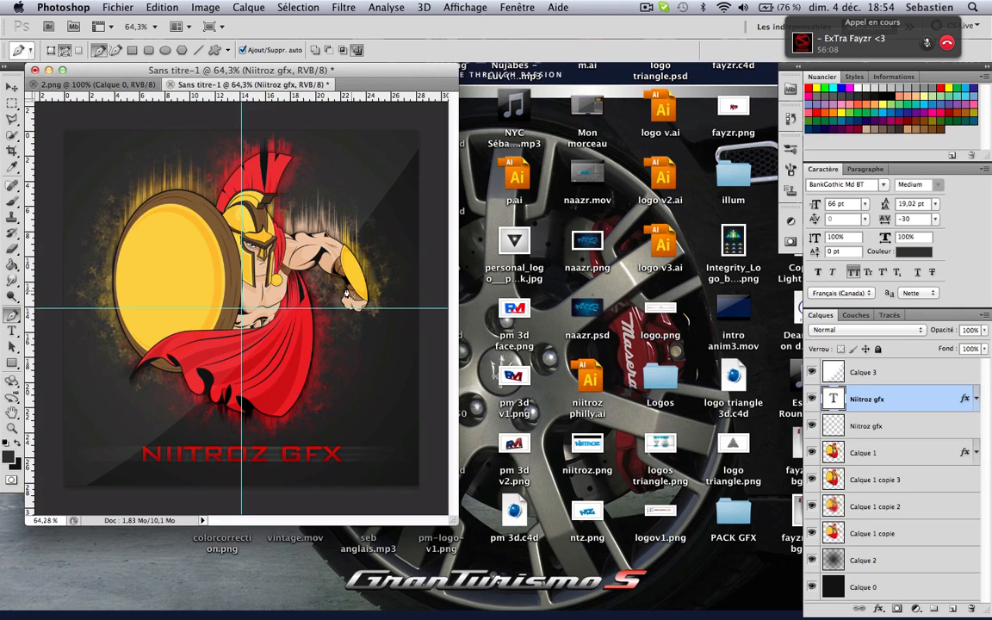
click(920, 371)
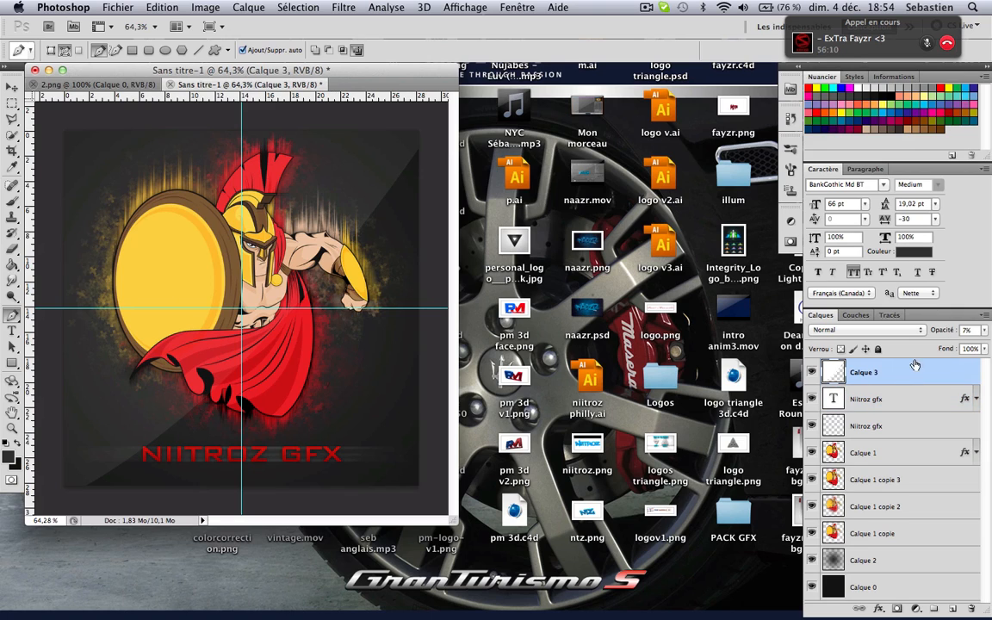
click(965, 329)
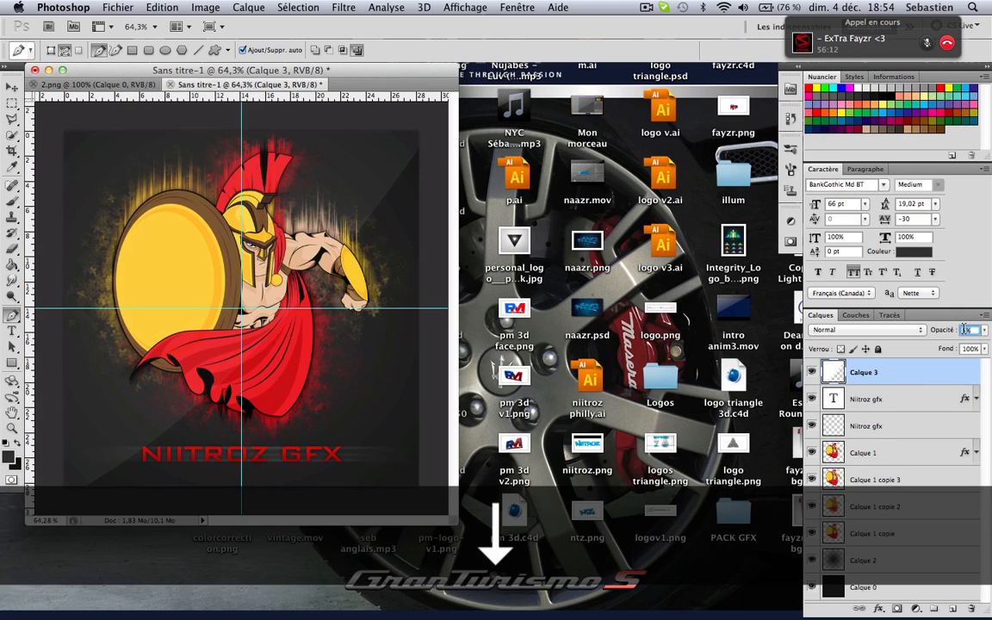
text(4)
key(Return)
key(Return)
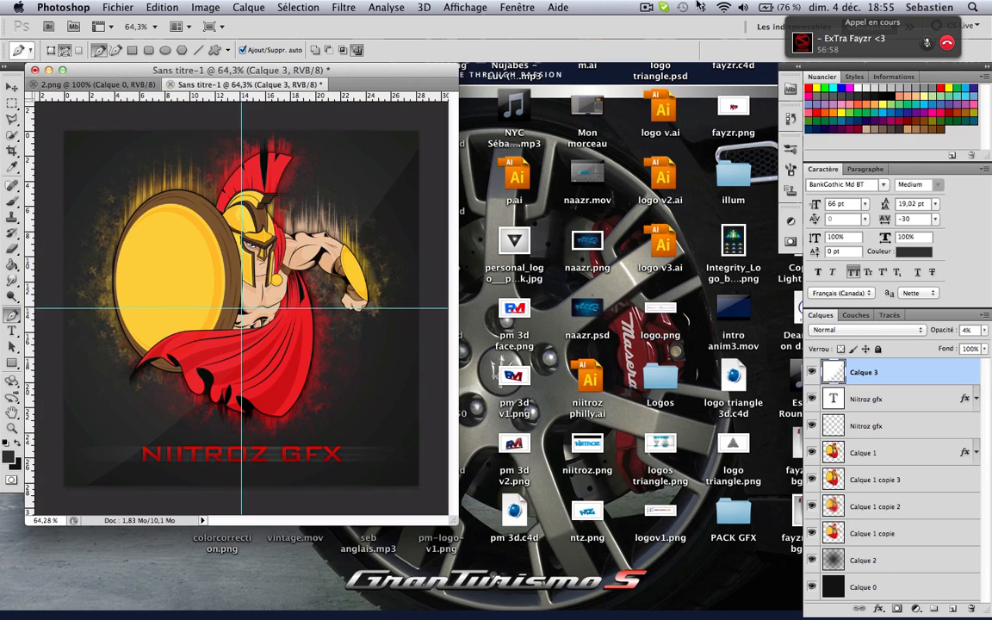
click(646, 8)
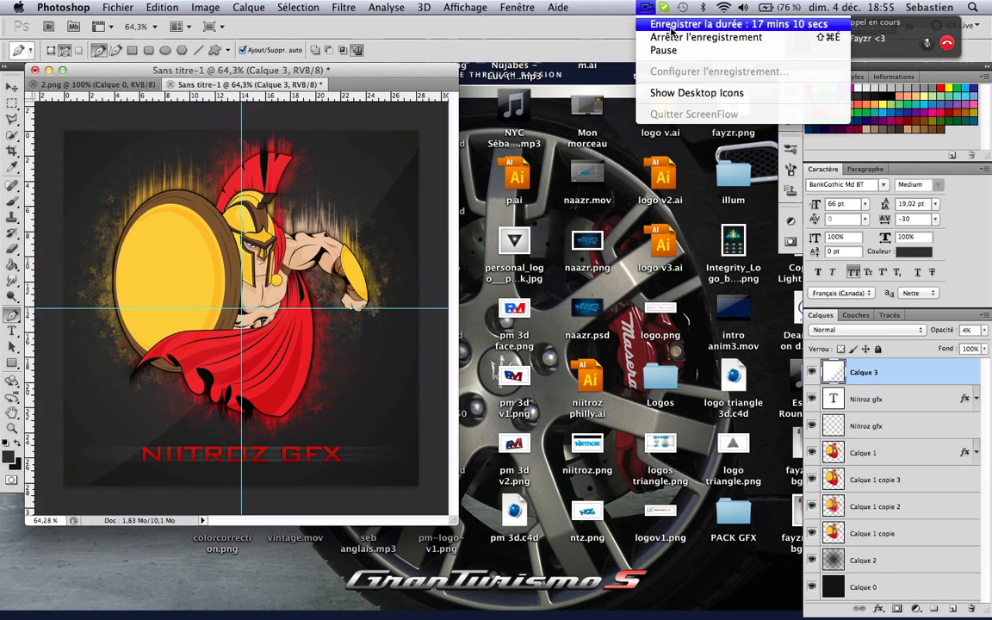
click(670, 30)
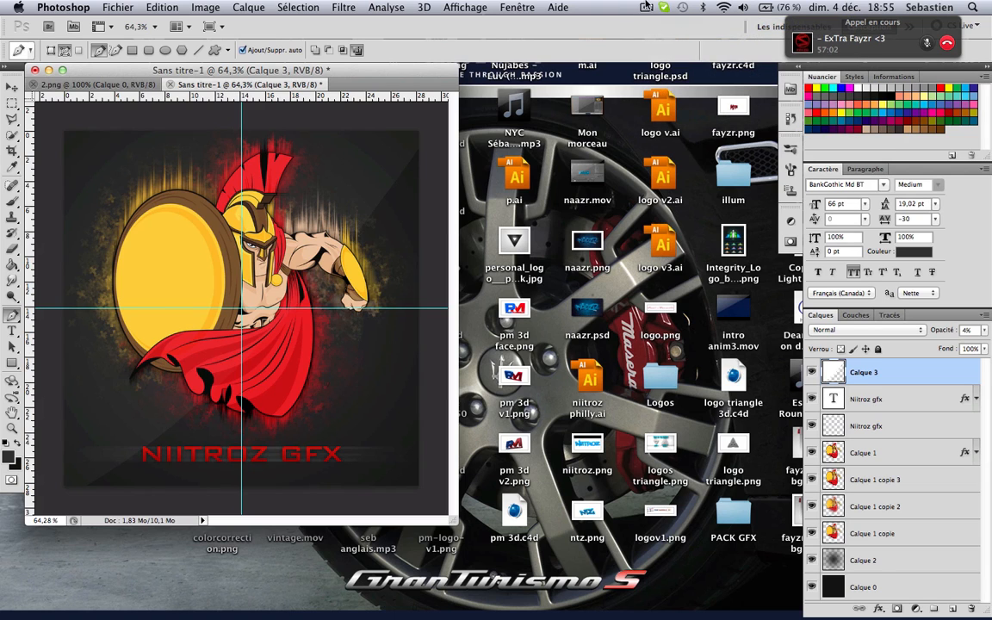